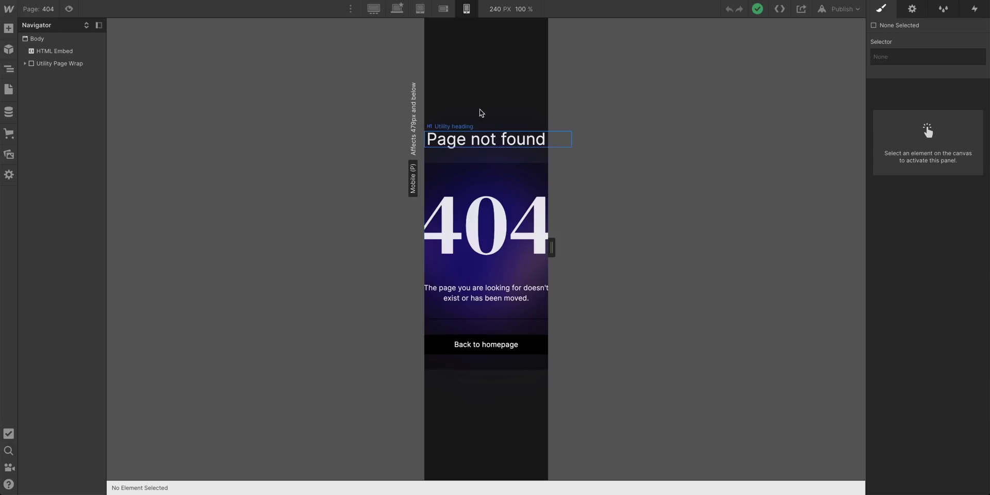
Step: Set the 404 text's font size to 100 px at the mobile landscape breakpoint and check the layout at mobile portrait widths
{"action": "left_click", "coordinate": [439, 13]}
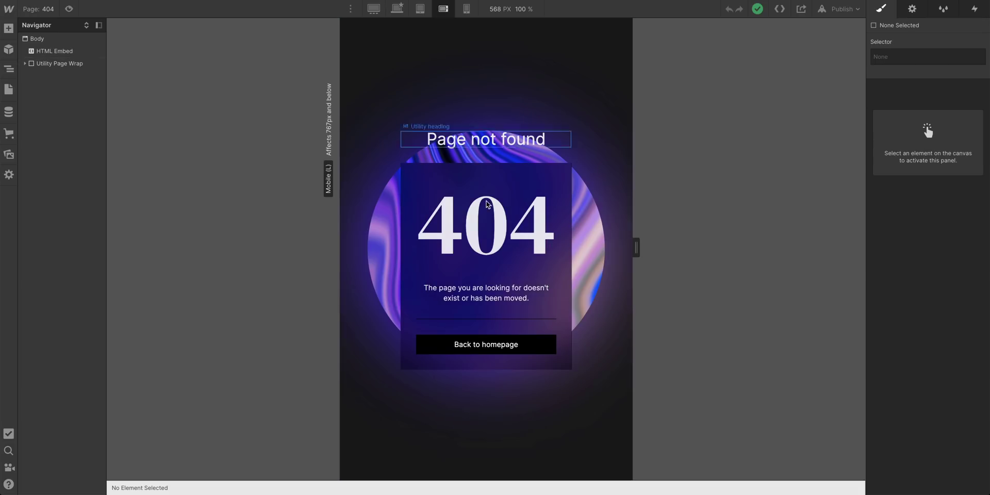
{"action": "left_click", "coordinate": [499, 219]}
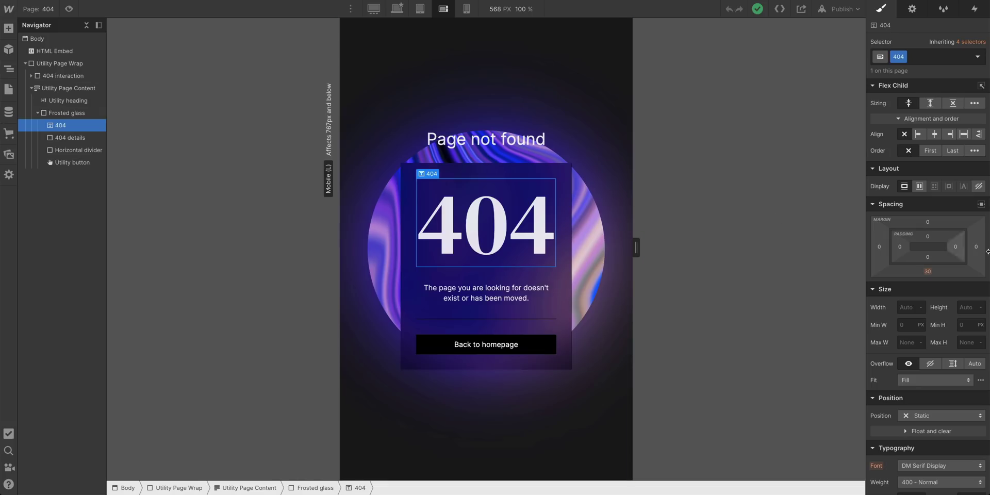
{"action": "scroll", "coordinate": [927, 371], "scroll_direction": "down", "scroll_amount": 4}
{"action": "left_click_drag", "start_coordinate": [883, 402], "coordinate": [876, 404]}
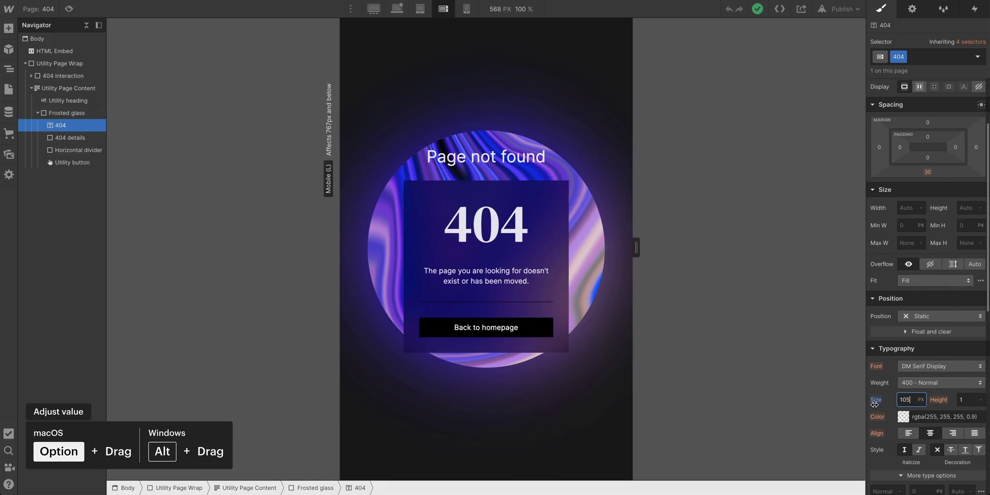
{"action": "left_click_drag", "start_coordinate": [874, 404], "coordinate": [873, 404]}
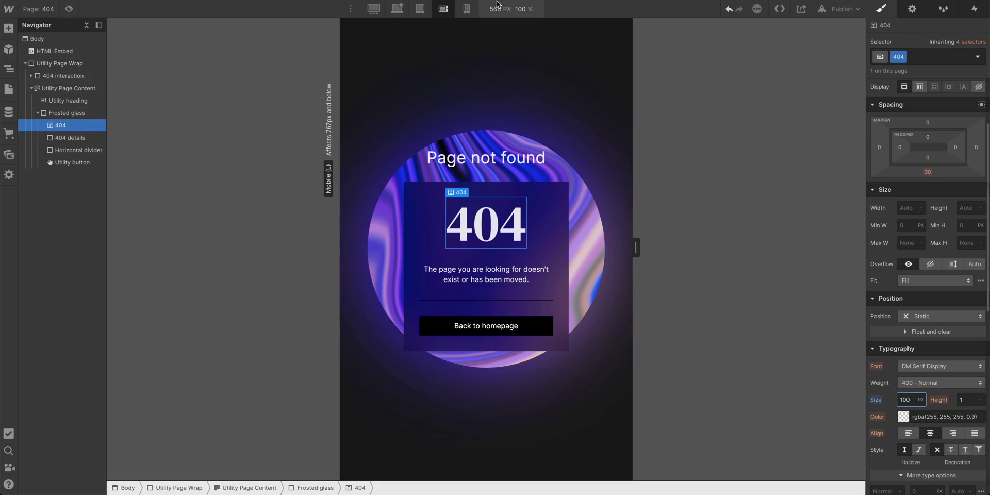
{"action": "left_click", "coordinate": [462, 6]}
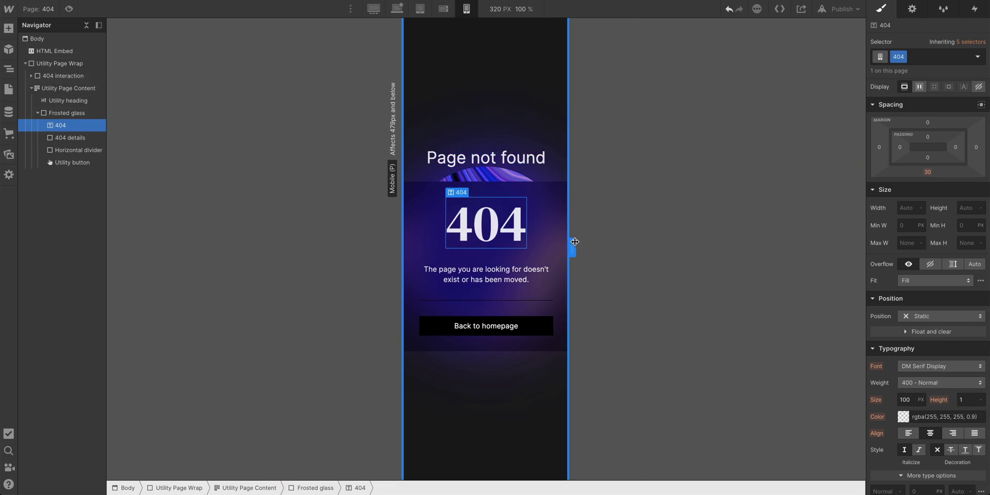
{"action": "left_click_drag", "start_coordinate": [574, 242], "coordinate": [522, 262]}
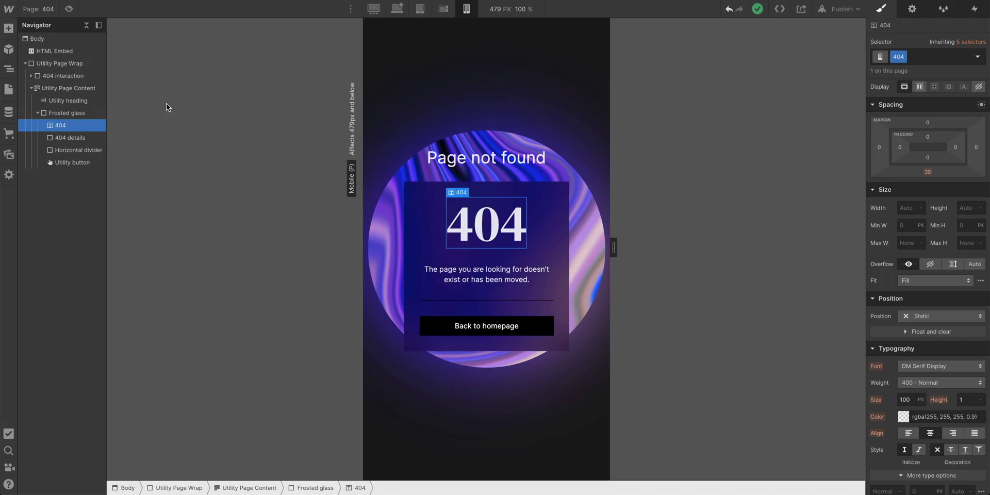
Step: Open the Projects Template page at the base desktop breakpoint and select the View project link below the project description
{"action": "left_click", "coordinate": [48, 9]}
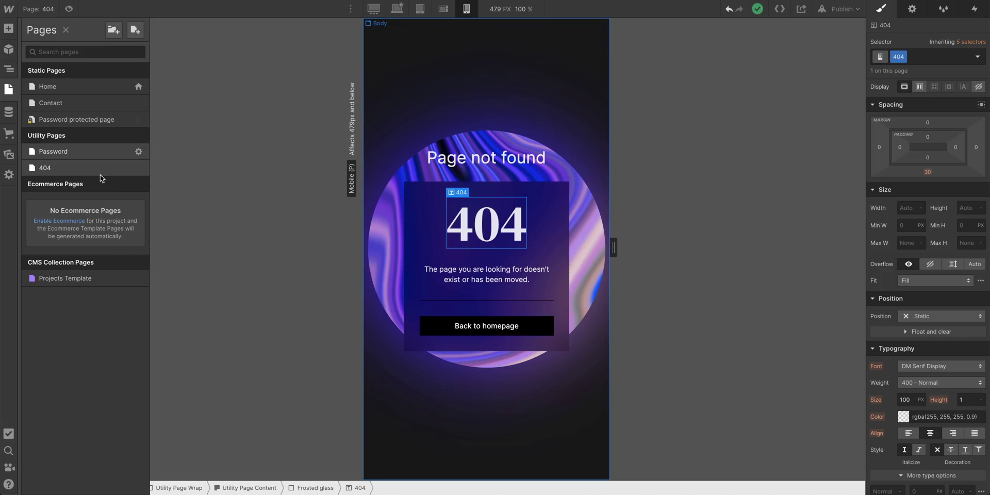
{"action": "left_click", "coordinate": [105, 283]}
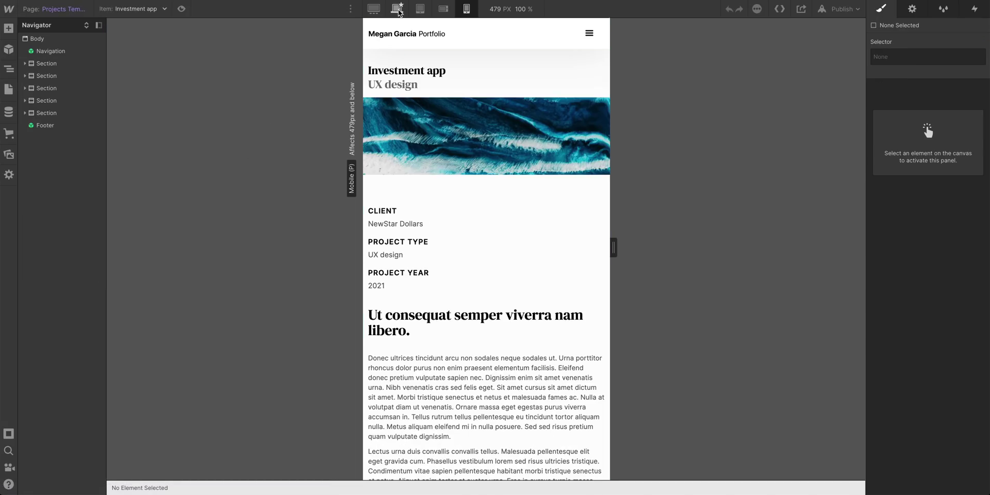
{"action": "left_click", "coordinate": [398, 10]}
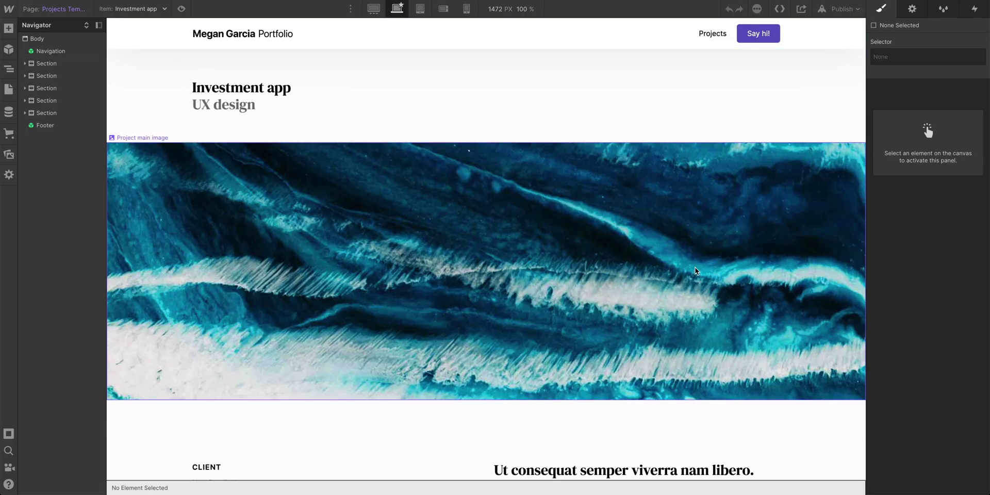
{"action": "scroll", "coordinate": [693, 276], "scroll_direction": "down", "scroll_amount": 6}
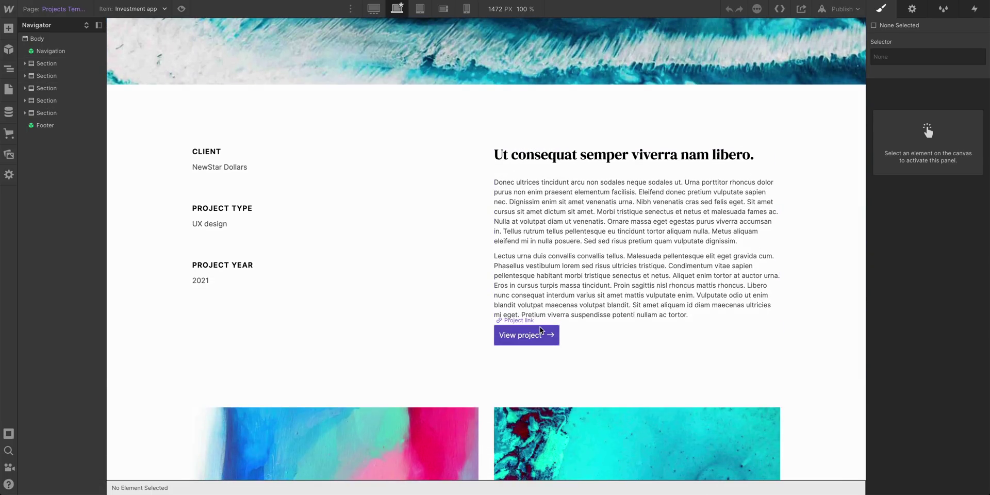
{"action": "left_click", "coordinate": [526, 333]}
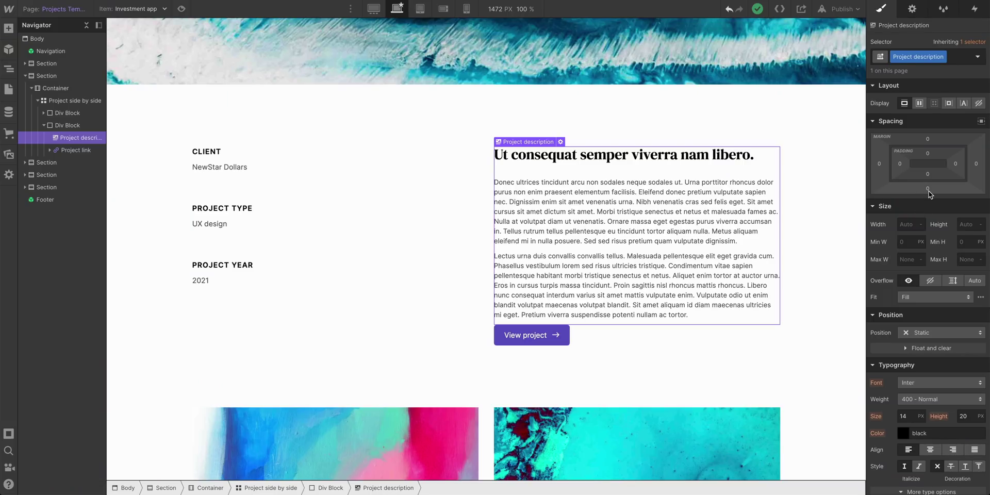
{"action": "left_click_drag", "start_coordinate": [927, 190], "coordinate": [935, 155]}
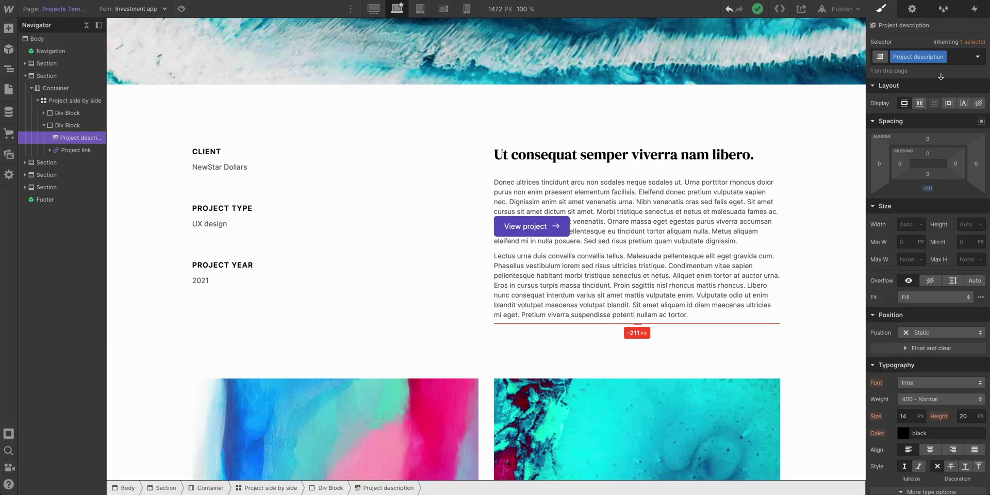
{"action": "left_click_drag", "start_coordinate": [941, 52], "coordinate": [941, 6]}
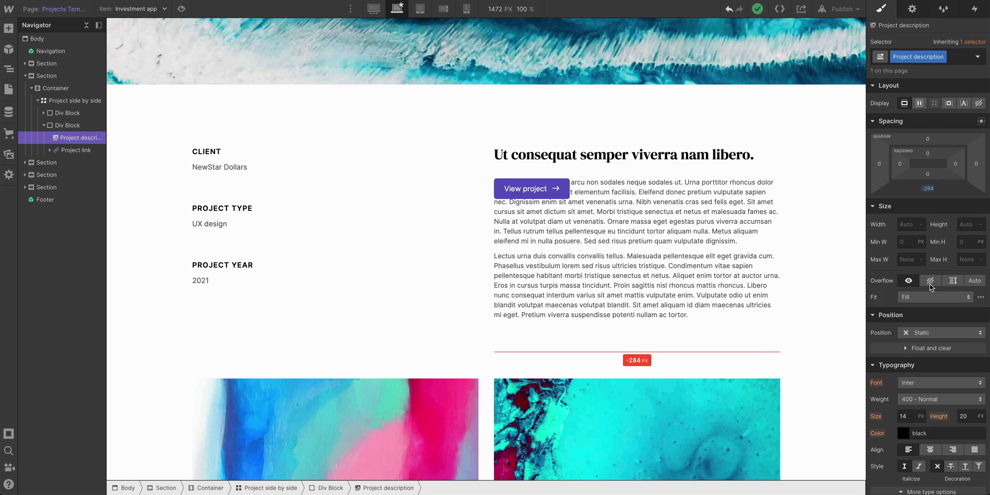
{"action": "key", "text": "super+z"}
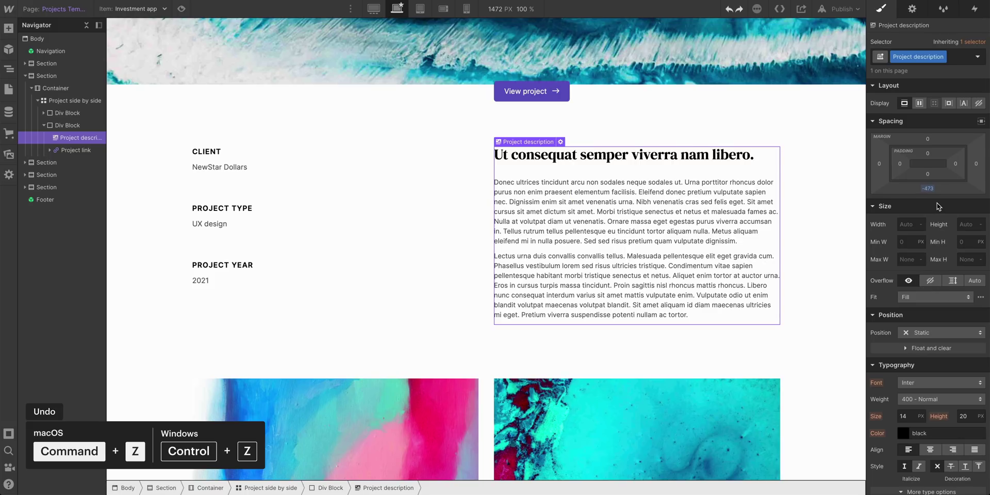
{"action": "key", "text": "super+z"}
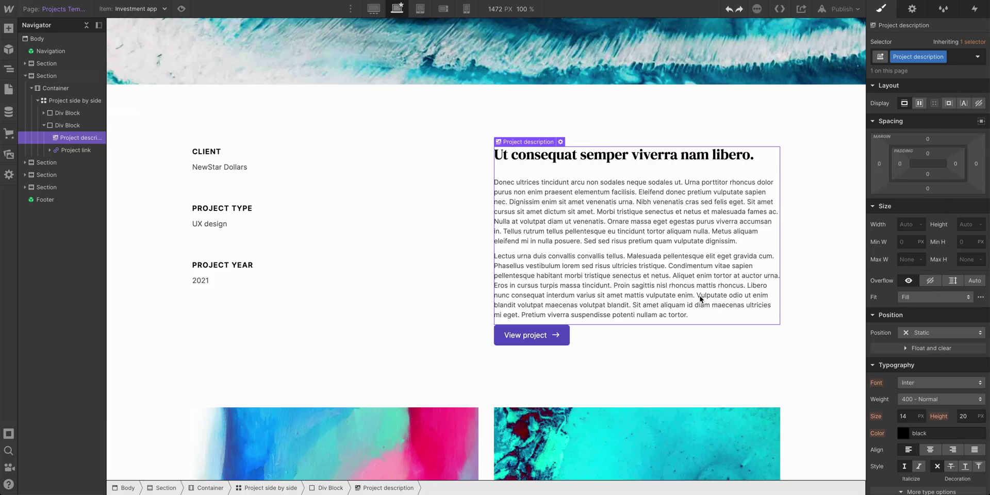
Step: Increase the project description's bottom margin to add space above the View project button
{"action": "left_click_drag", "start_coordinate": [954, 187], "coordinate": [949, 200]}
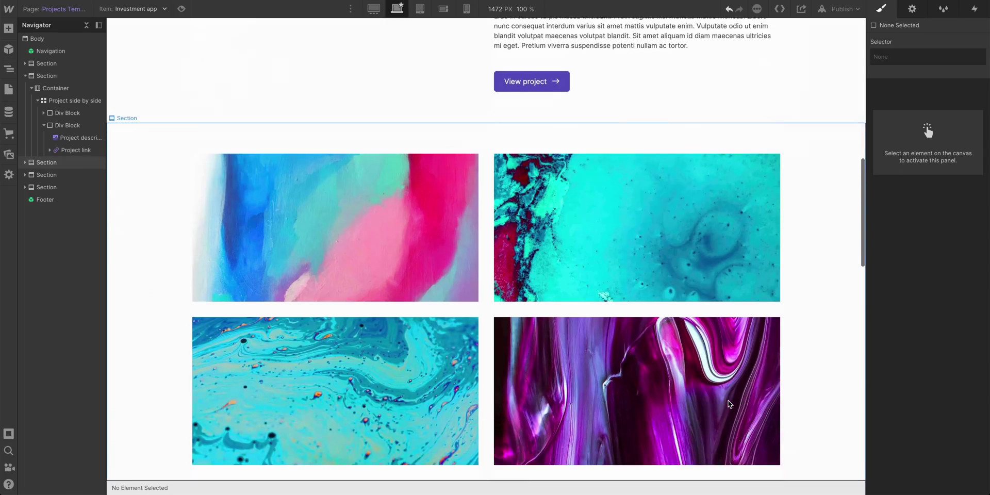
{"action": "scroll", "coordinate": [728, 403], "scroll_direction": "down", "scroll_amount": 4}
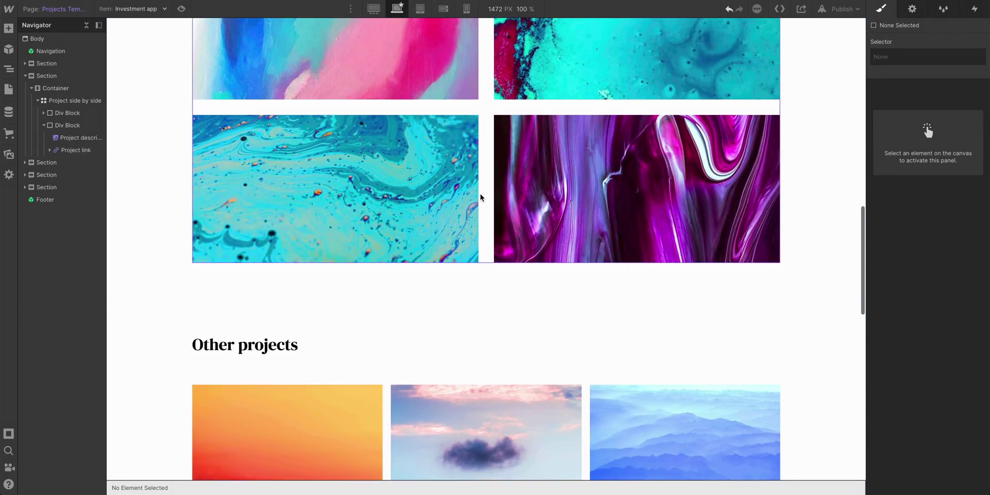
Step: Compare the spacing of the image grid with the gap settings of the Other projects grid
{"action": "left_click", "coordinate": [480, 193]}
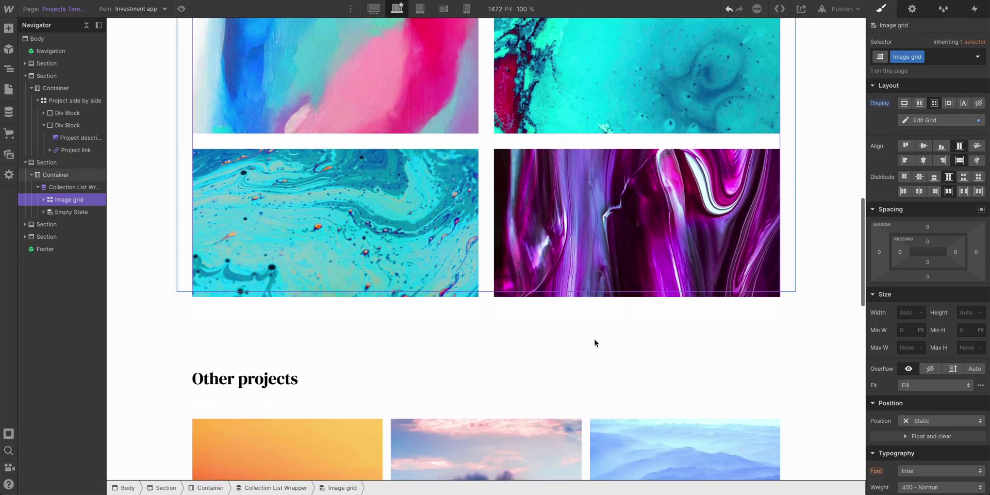
{"action": "scroll", "coordinate": [592, 343], "scroll_direction": "down", "scroll_amount": 5}
{"action": "left_click", "coordinate": [386, 338]}
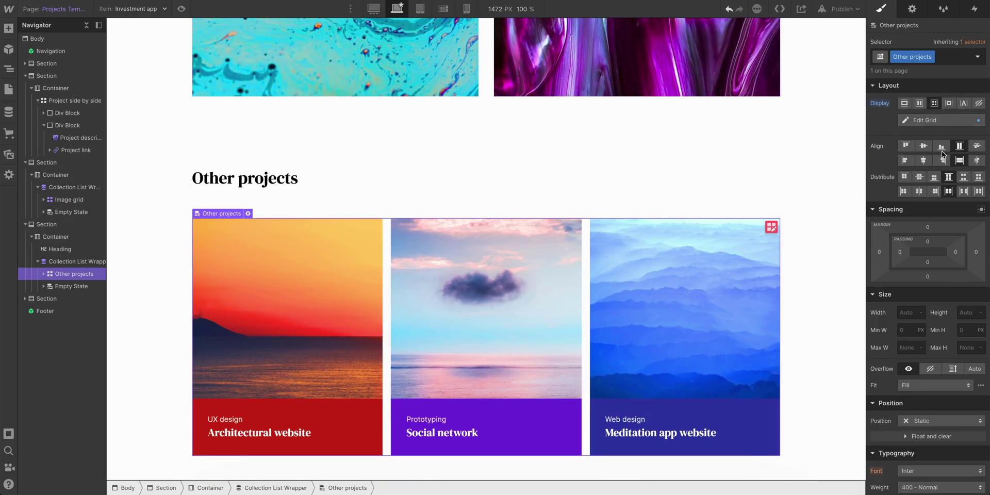
{"action": "left_click", "coordinate": [942, 124]}
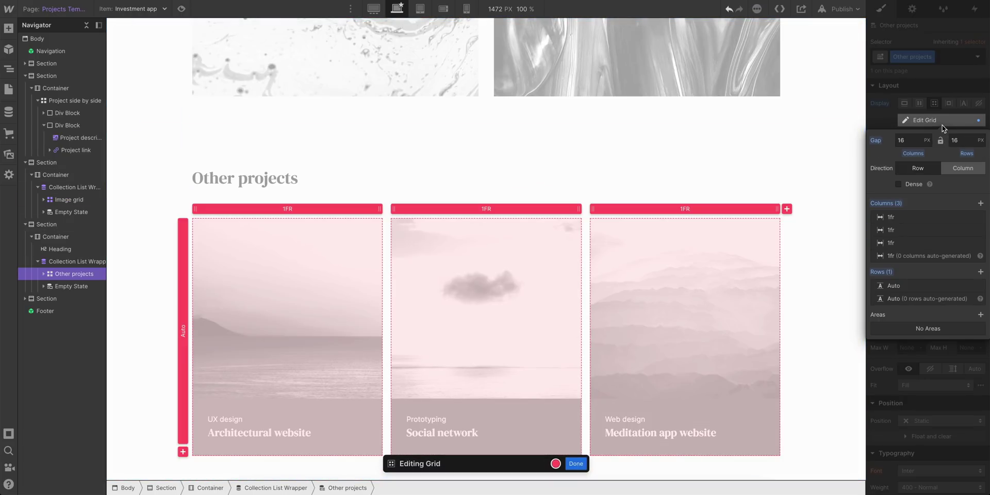
{"action": "key", "text": "Escape"}
{"action": "scroll", "coordinate": [614, 230], "scroll_direction": "up", "scroll_amount": 5}
{"action": "left_click", "coordinate": [483, 193]}
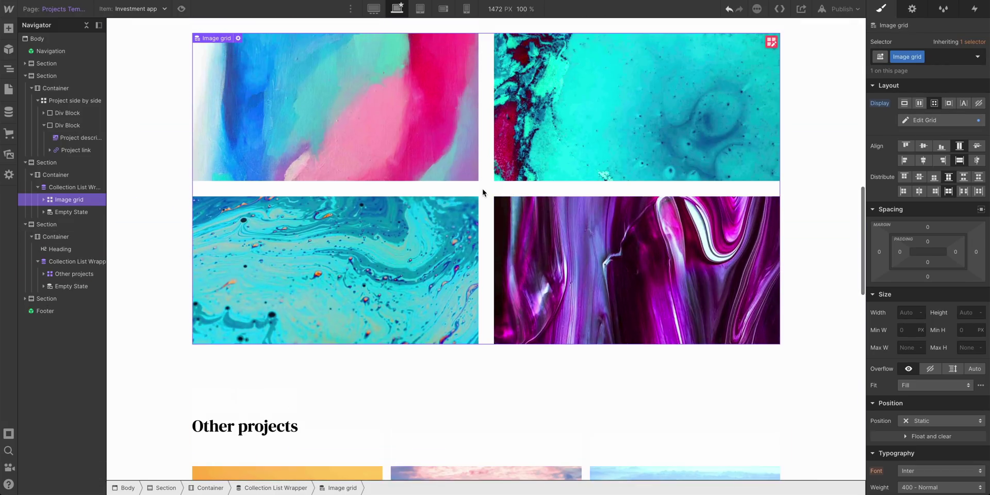
{"action": "scroll", "coordinate": [484, 196], "scroll_direction": "up", "scroll_amount": 8}
Step: Set the column and row gaps of the Other projects grid to 30 px
{"action": "scroll", "coordinate": [483, 195], "scroll_direction": "down", "scroll_amount": 12}
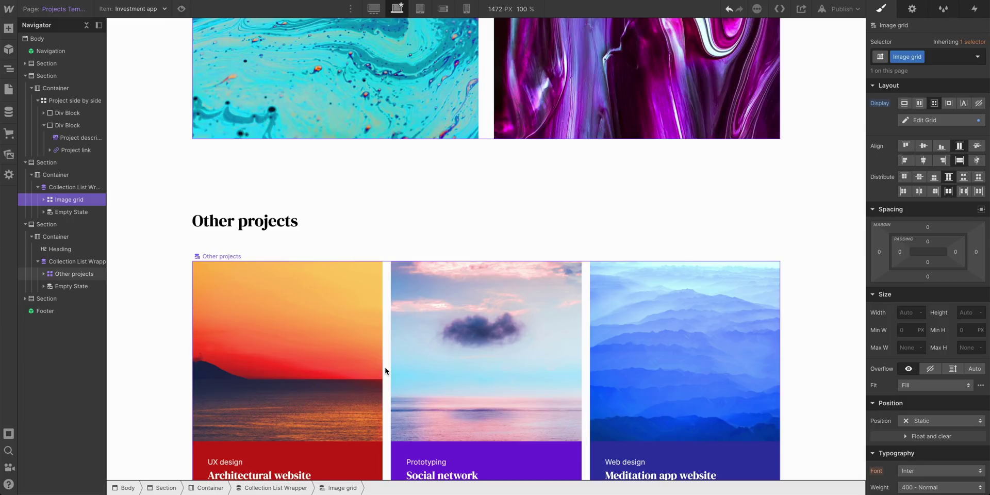
{"action": "left_click", "coordinate": [385, 370]}
{"action": "left_click", "coordinate": [928, 120]}
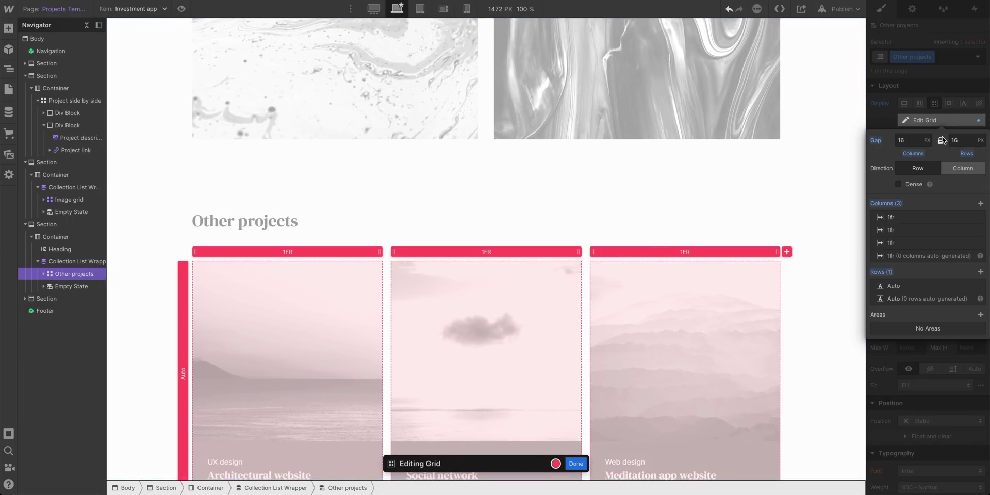
{"action": "type", "text": "30"}
{"action": "key", "text": "Return"}
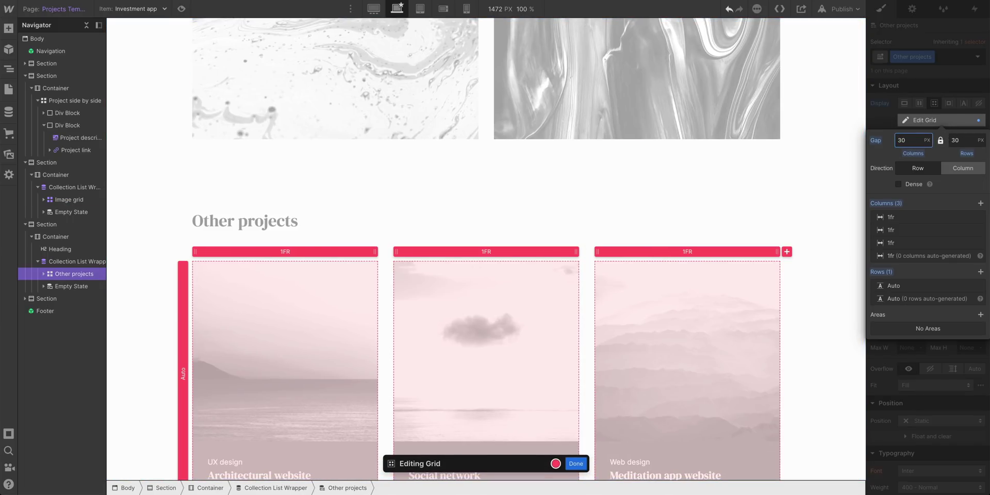
{"action": "left_click", "coordinate": [576, 463]}
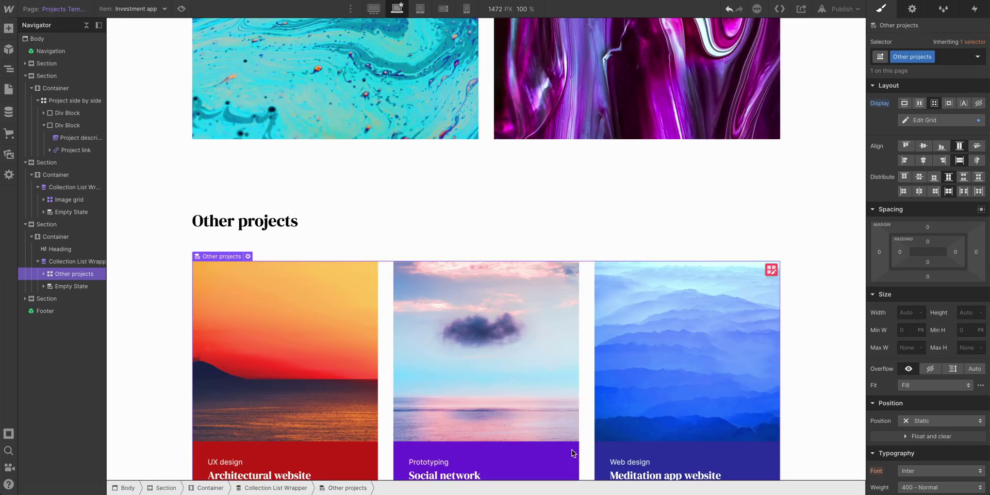
Step: Review the spacing of the Project side by side grid and the image grid below it
{"action": "scroll", "coordinate": [524, 359], "scroll_direction": "up", "scroll_amount": 2}
{"action": "scroll", "coordinate": [525, 359], "scroll_direction": "up", "scroll_amount": 10}
{"action": "left_click", "coordinate": [488, 244]}
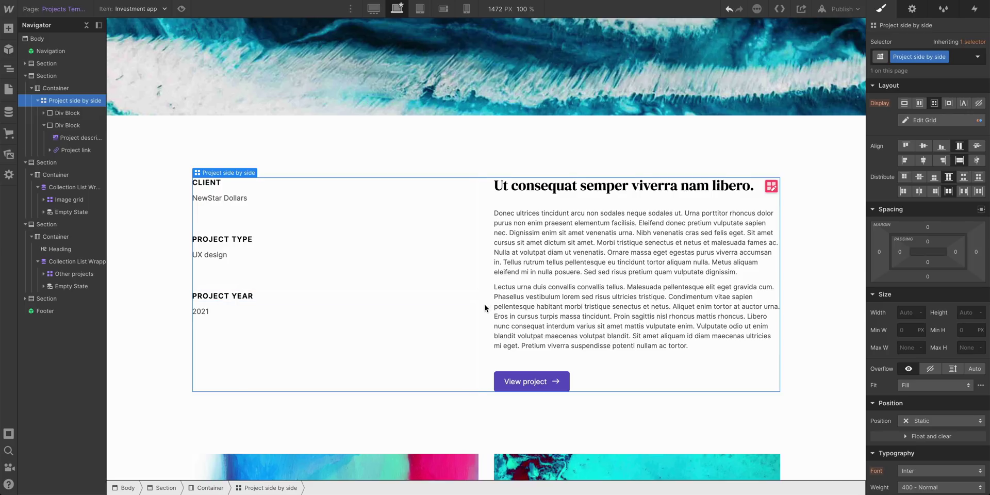
{"action": "scroll", "coordinate": [484, 308], "scroll_direction": "down", "scroll_amount": 7}
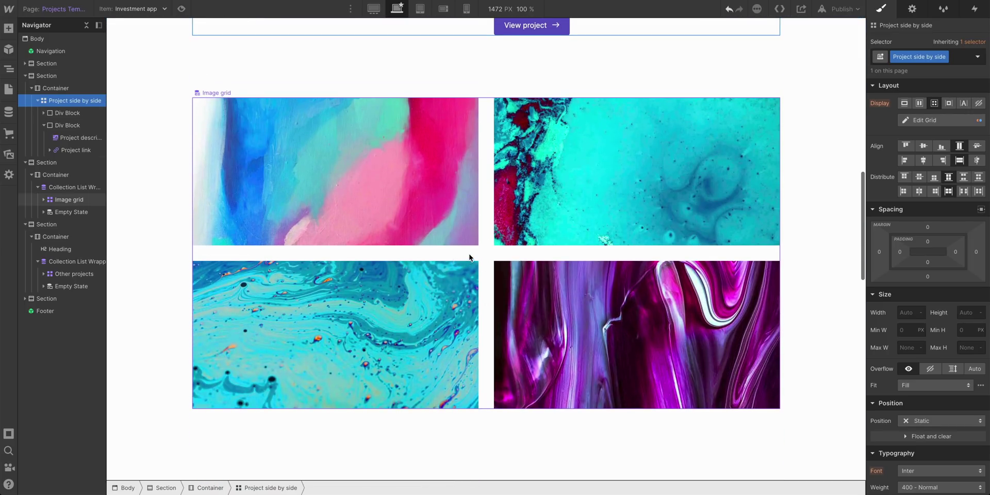
{"action": "scroll", "coordinate": [469, 256], "scroll_direction": "down", "scroll_amount": 1}
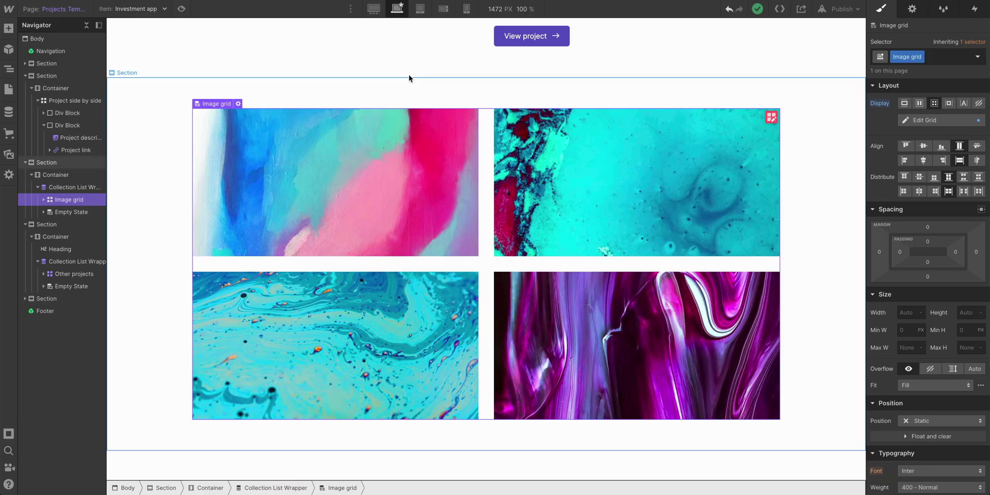
Step: Reduce the image grid's column and row gaps to about 11 px at the tablet breakpoint
{"action": "left_click", "coordinate": [421, 10]}
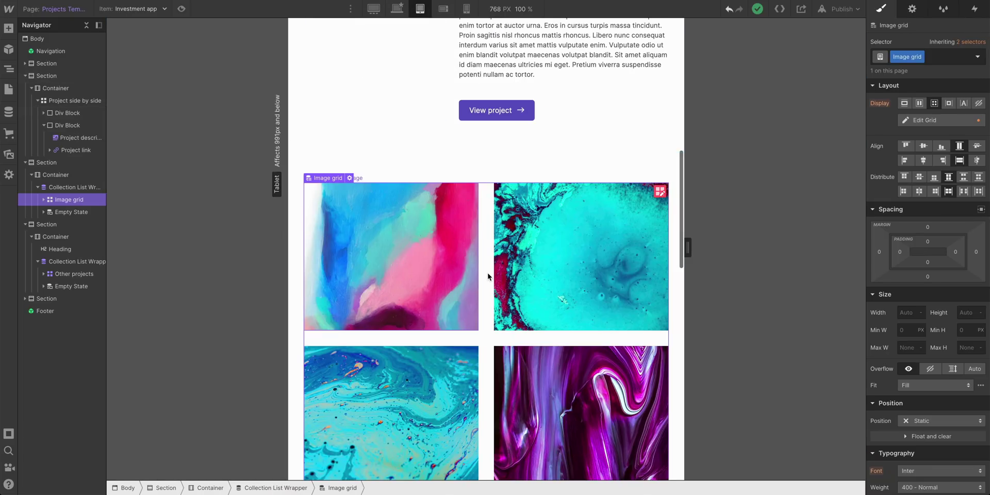
{"action": "scroll", "coordinate": [489, 278], "scroll_direction": "down", "scroll_amount": 2}
{"action": "scroll", "coordinate": [489, 278], "scroll_direction": "up", "scroll_amount": 6}
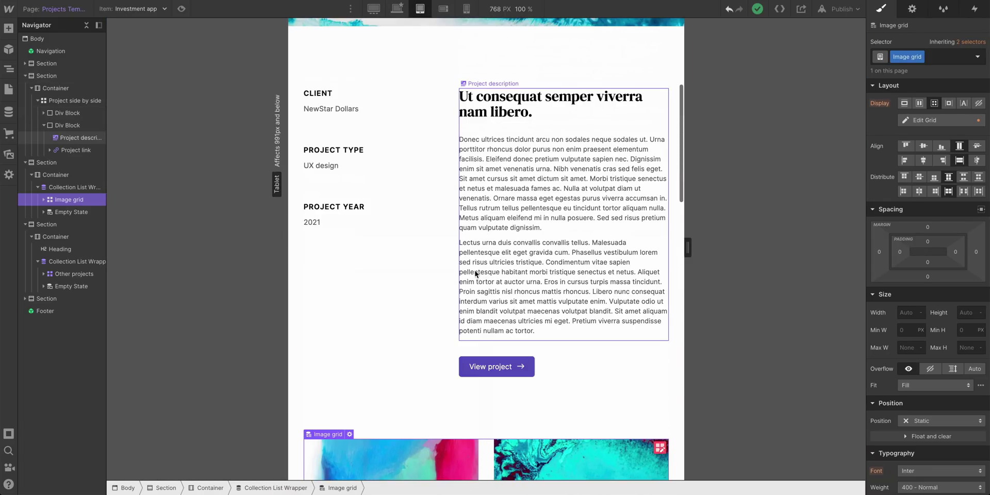
{"action": "scroll", "coordinate": [475, 273], "scroll_direction": "down", "scroll_amount": 6}
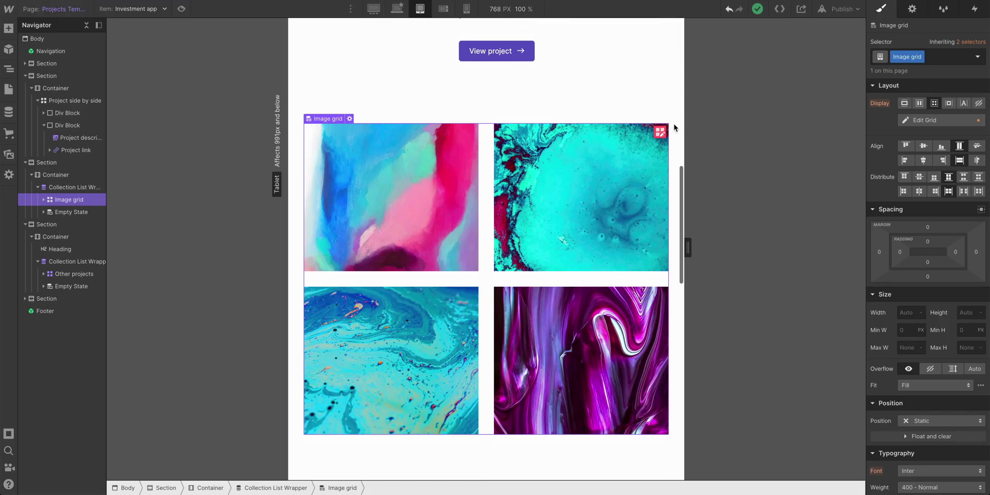
{"action": "left_click", "coordinate": [924, 120]}
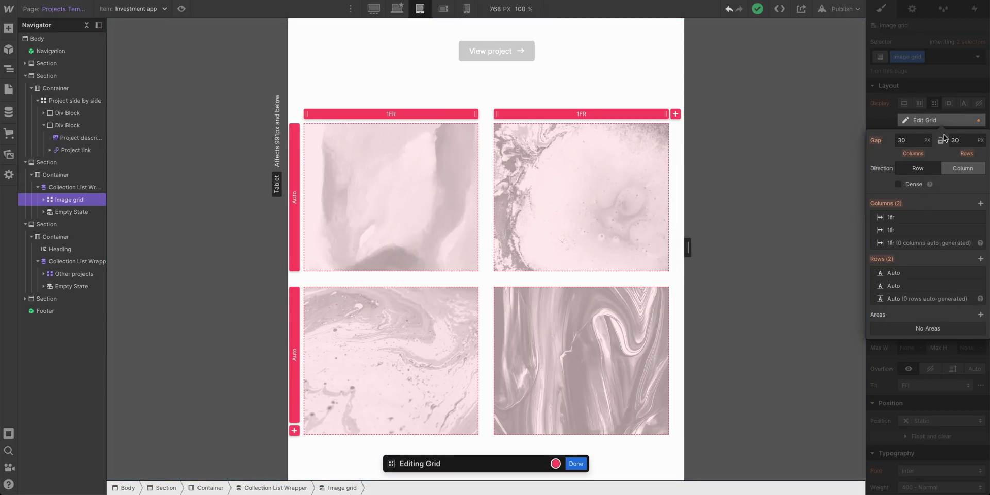
{"action": "left_click", "coordinate": [907, 144]}
{"action": "type", "text": "24"}
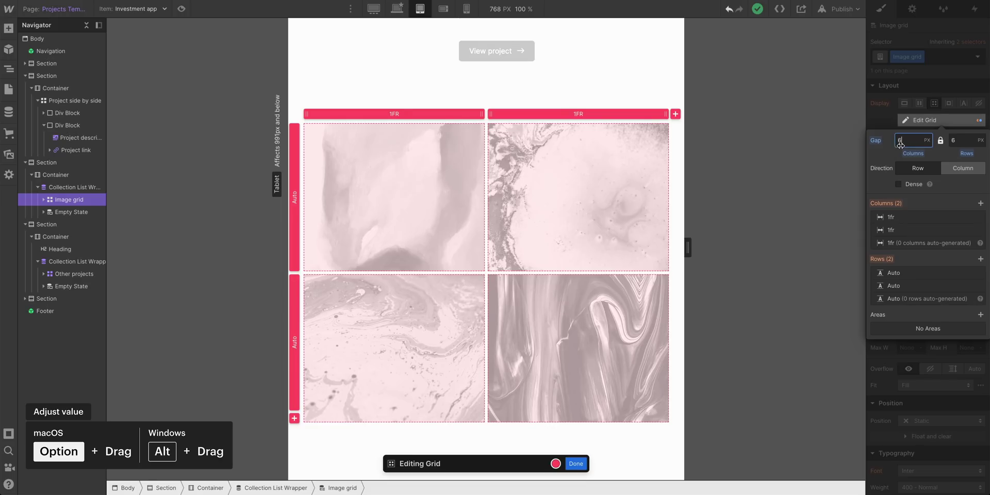
{"action": "left_click_drag", "start_coordinate": [908, 147], "coordinate": [900, 143]}
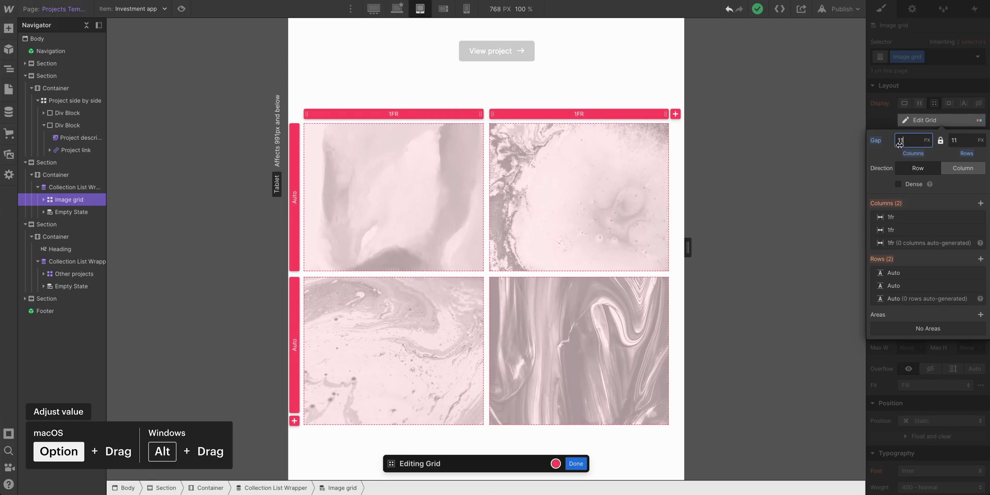
{"action": "left_click", "coordinate": [575, 463]}
Step: Reduce the column and row gaps of the Other projects grid at the tablet breakpoint
{"action": "scroll", "coordinate": [421, 292], "scroll_direction": "down", "scroll_amount": 5}
{"action": "left_click", "coordinate": [422, 219]}
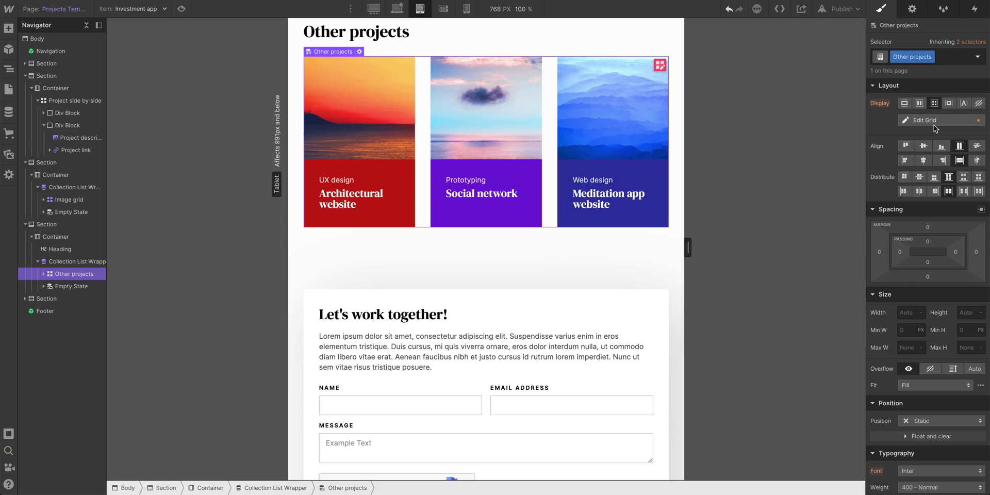
{"action": "left_click", "coordinate": [924, 120]}
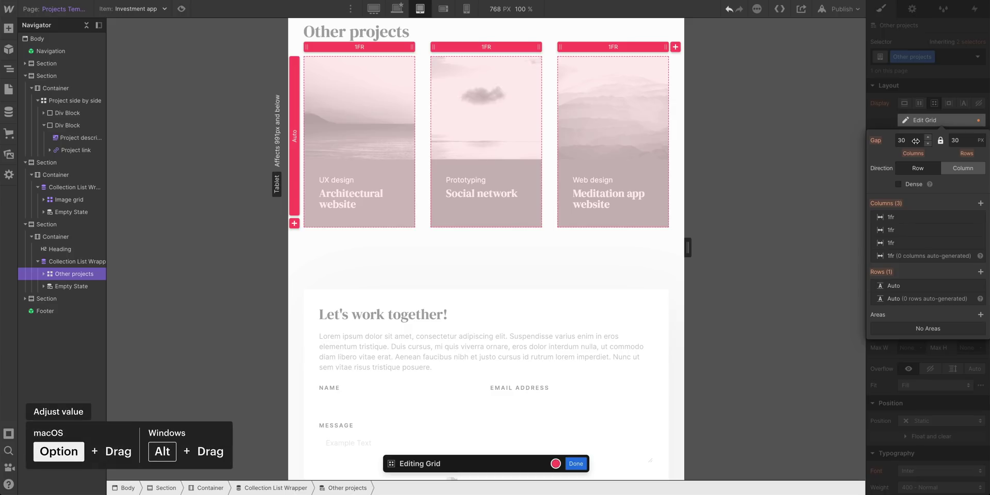
{"action": "left_click_drag", "start_coordinate": [920, 140], "coordinate": [903, 140]}
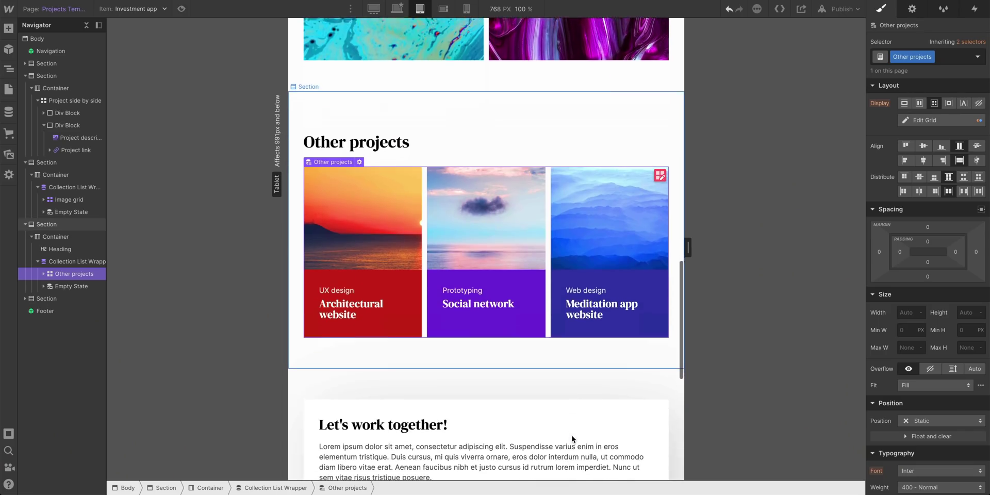
{"action": "scroll", "coordinate": [394, 93], "scroll_direction": "down", "scroll_amount": 2}
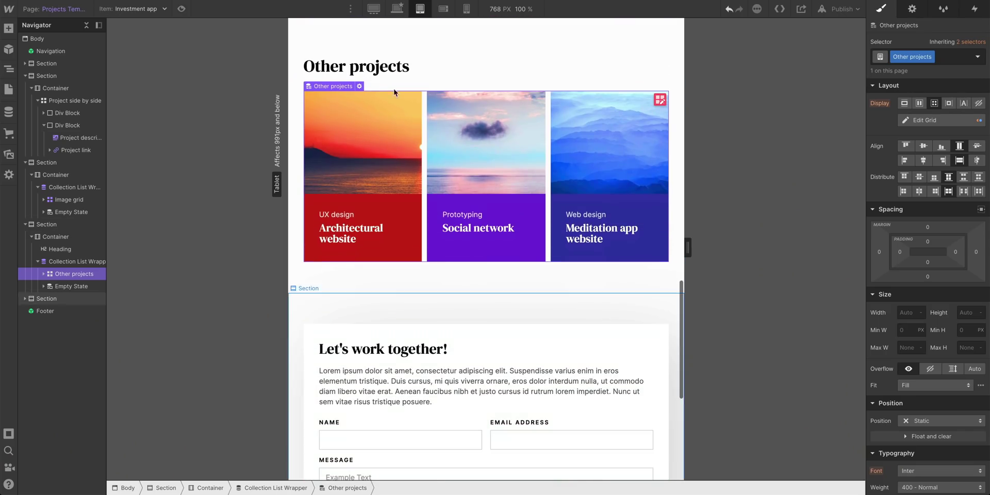
Step: Delete the second column of the image grid at the mobile landscape breakpoint
{"action": "left_click", "coordinate": [442, 10]}
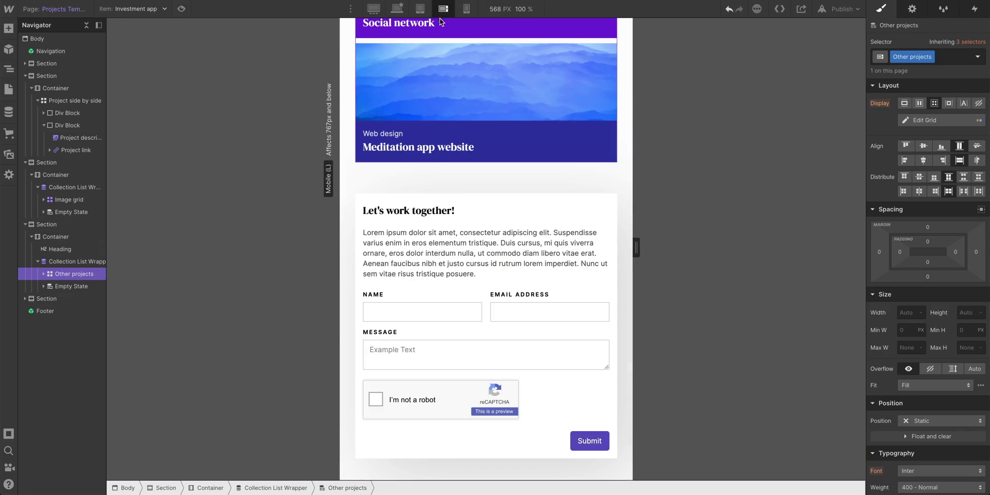
{"action": "scroll", "coordinate": [437, 215], "scroll_direction": "up", "scroll_amount": 12}
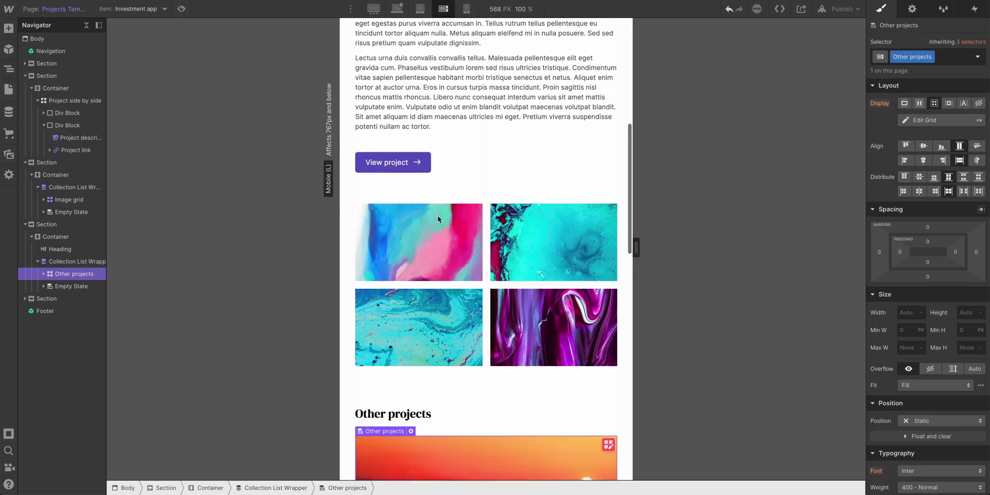
{"action": "left_click", "coordinate": [489, 333]}
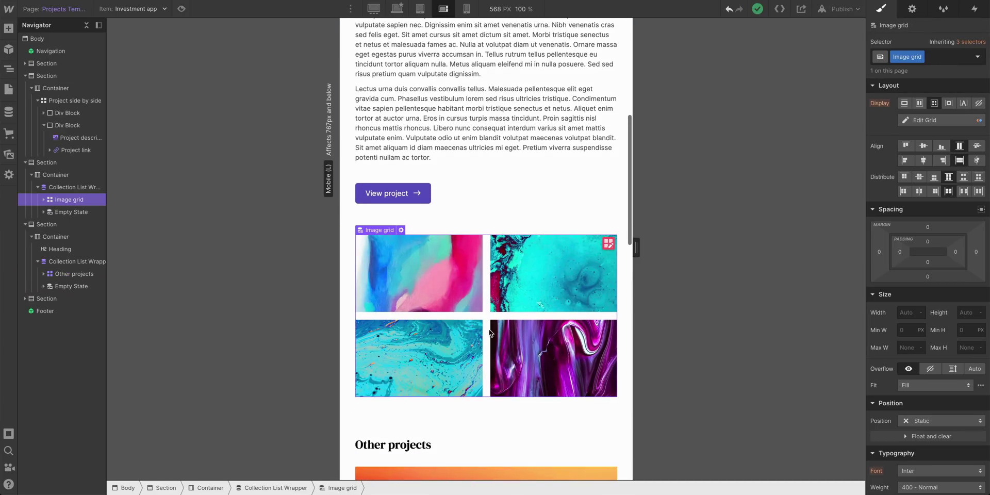
{"action": "left_click", "coordinate": [607, 243]}
{"action": "right_click", "coordinate": [585, 226]}
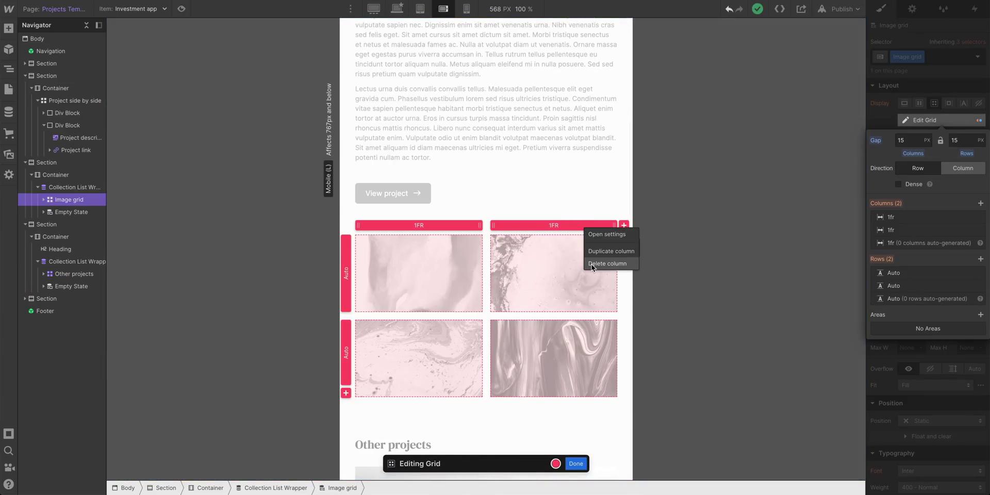
{"action": "left_click", "coordinate": [607, 264]}
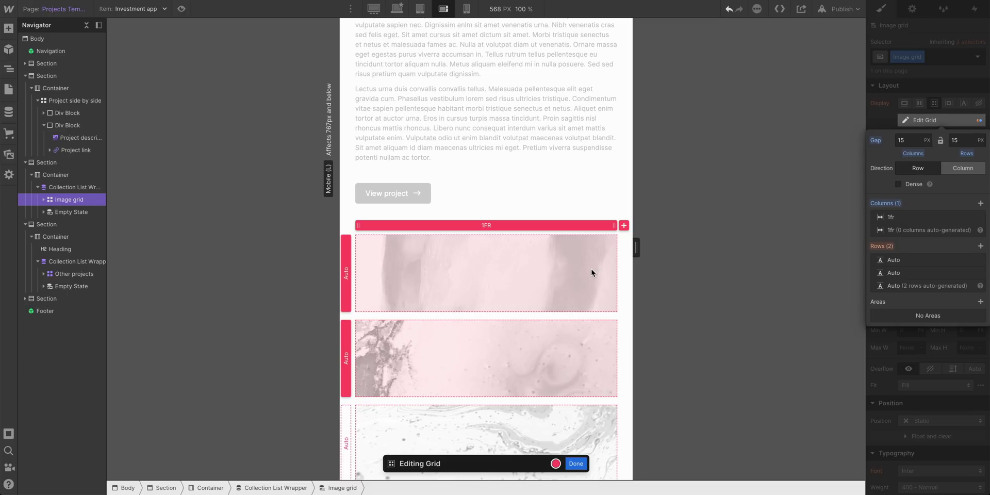
{"action": "left_click", "coordinate": [574, 463]}
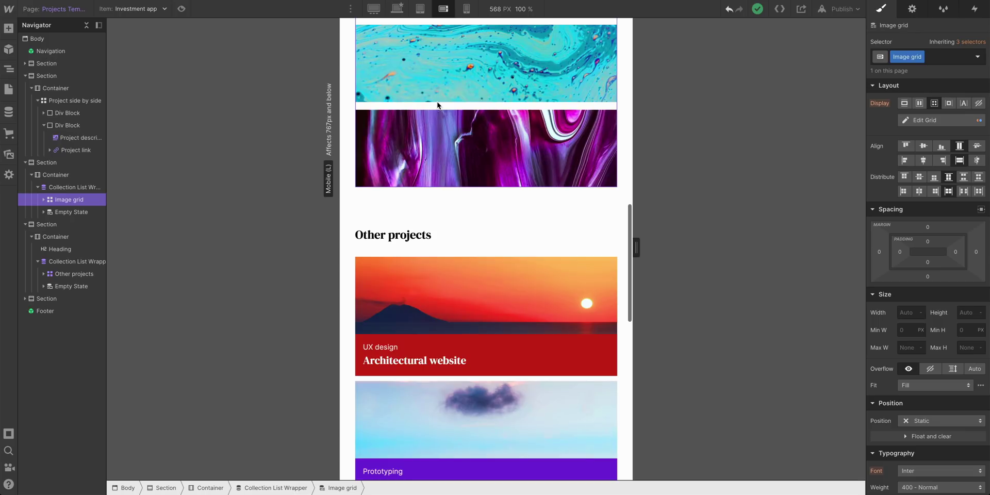
Step: Remove the image grid's local gap override at mobile landscape so it inherits the tablet value, and compare it with the Other projects grid
{"action": "scroll", "coordinate": [437, 106], "scroll_direction": "up", "scroll_amount": 1}
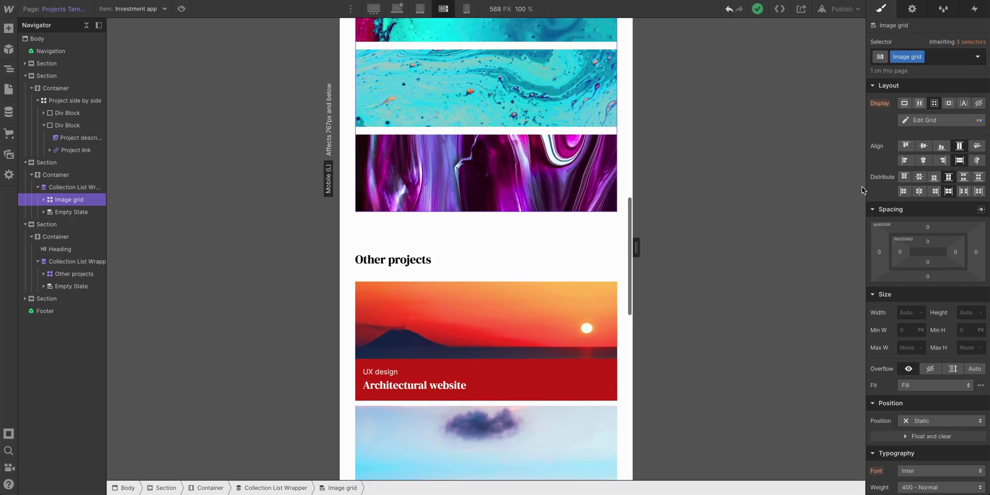
{"action": "left_click", "coordinate": [958, 124]}
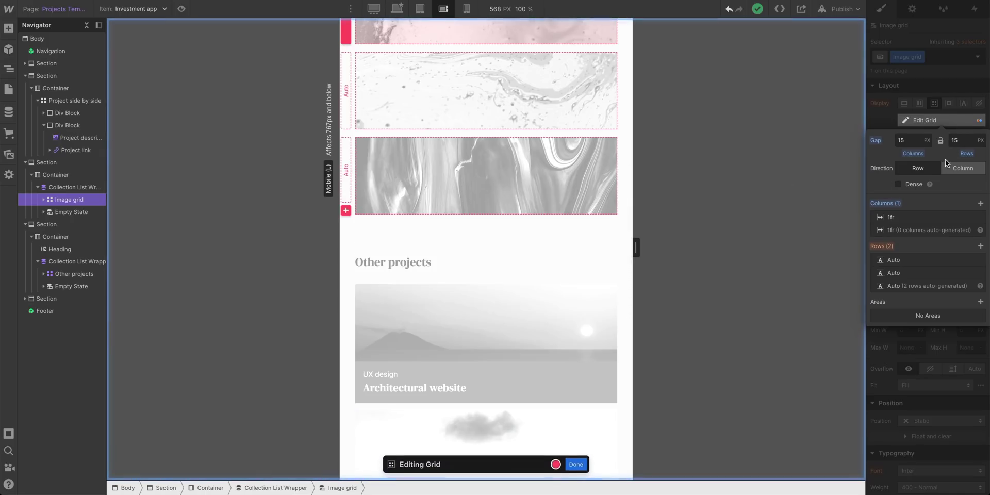
{"action": "left_click", "coordinate": [876, 140], "text": "alt"}
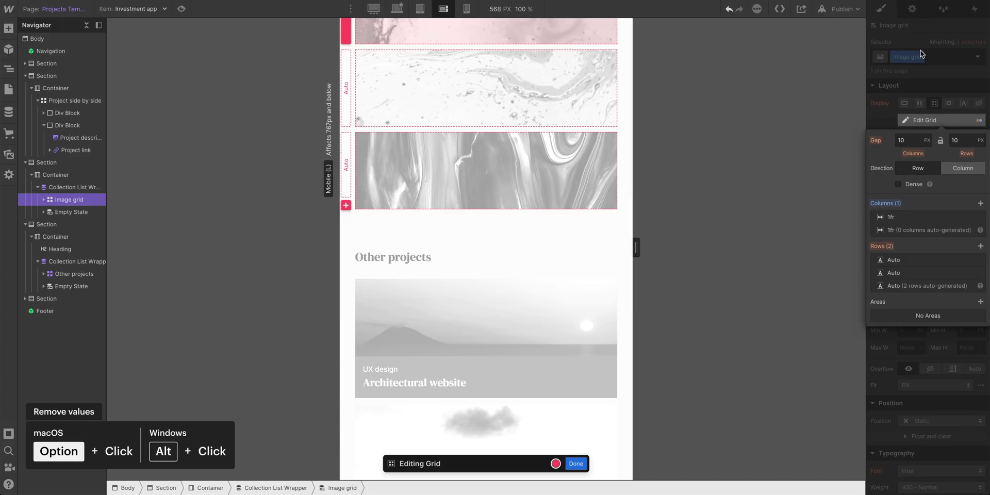
{"action": "key", "text": "Escape"}
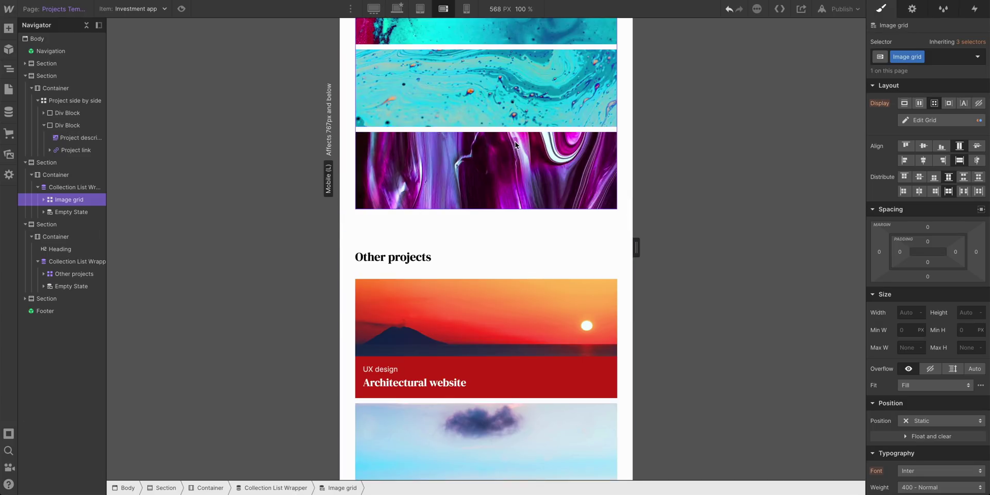
{"action": "scroll", "coordinate": [508, 221], "scroll_direction": "down", "scroll_amount": 4}
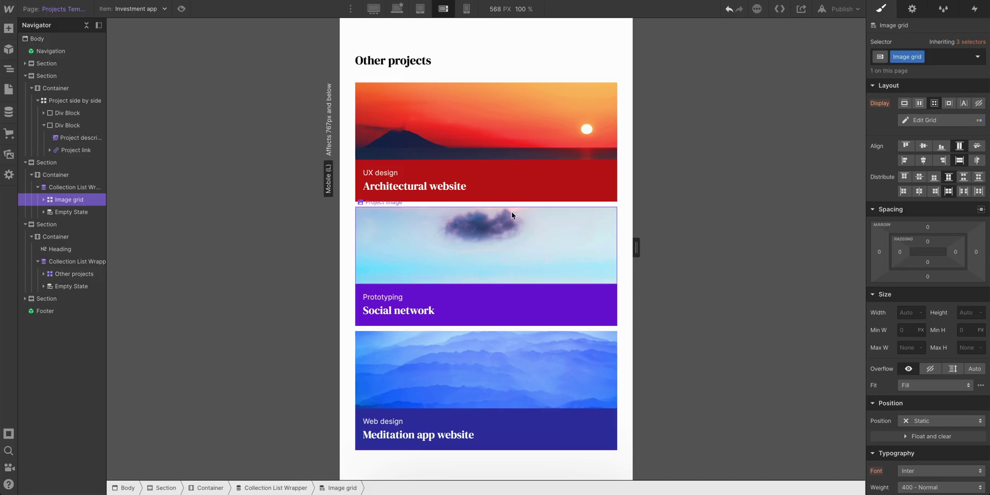
{"action": "scroll", "coordinate": [512, 212], "scroll_direction": "up", "scroll_amount": 2}
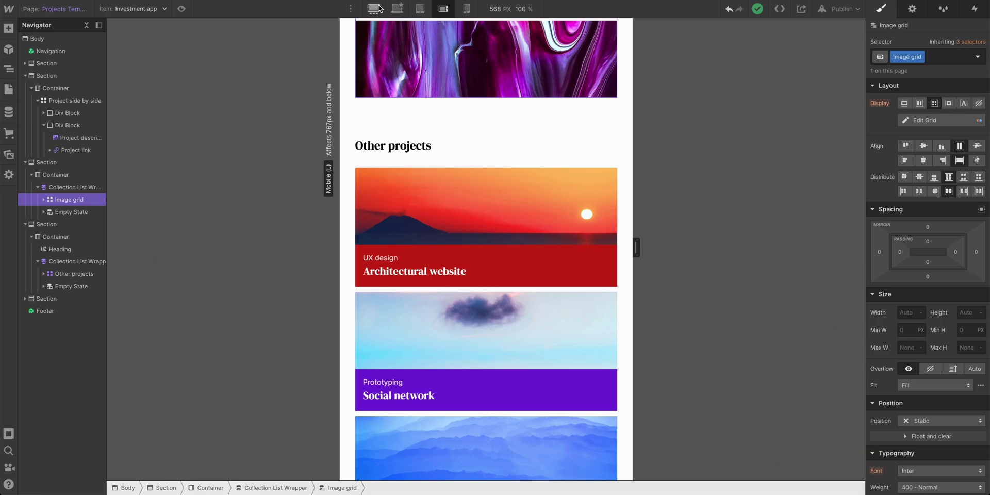
Step: Return to the base desktop breakpoint and open the Navigation symbol for editing
{"action": "left_click", "coordinate": [379, 9]}
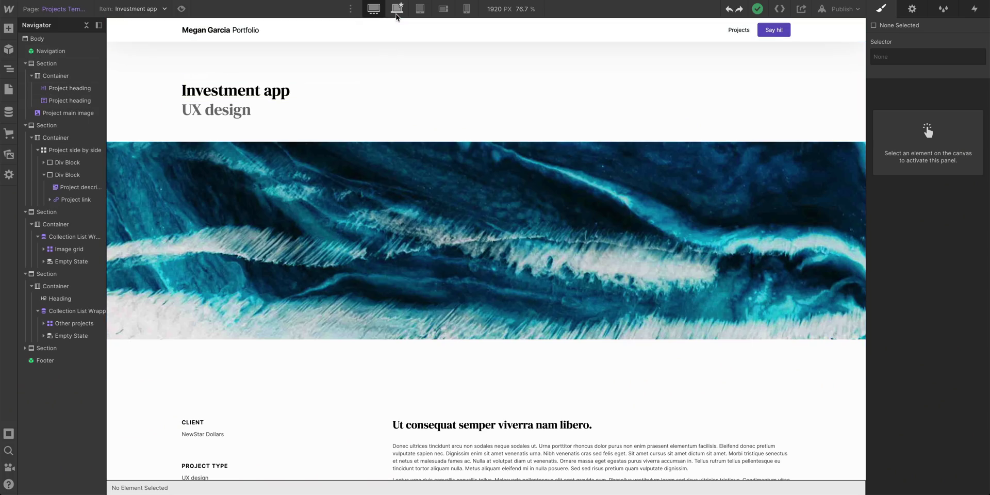
{"action": "left_click", "coordinate": [397, 13]}
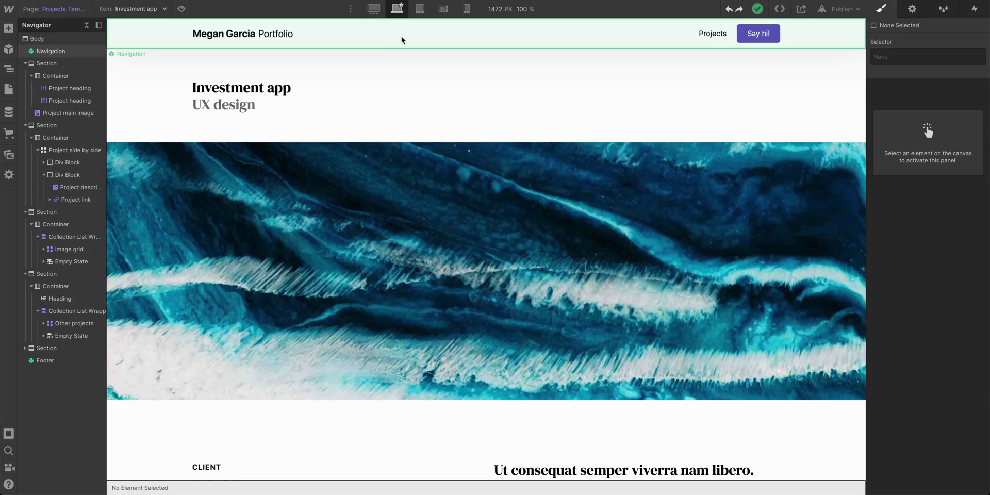
{"action": "double_click", "coordinate": [405, 41]}
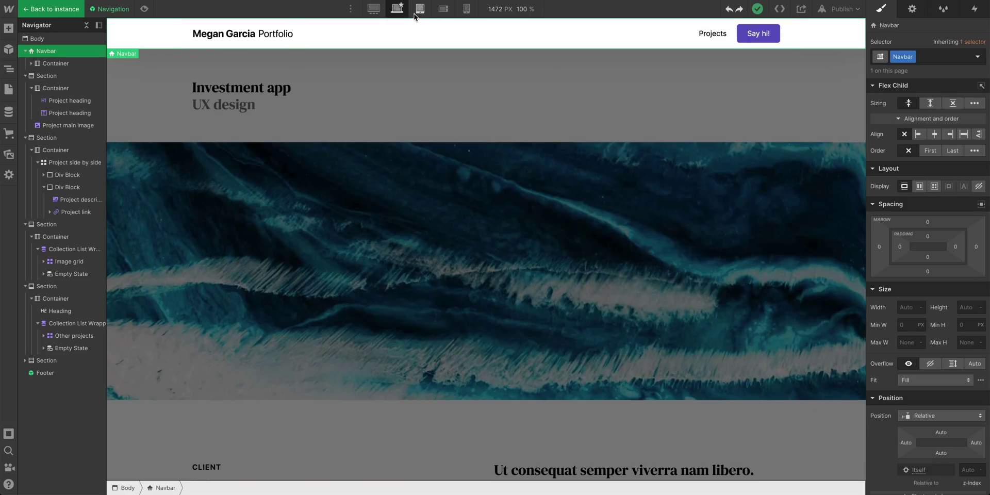
Step: Show the dropdown nav menu at the tablet breakpoint and set the nav links' left and right padding to 30 px
{"action": "left_click", "coordinate": [420, 9]}
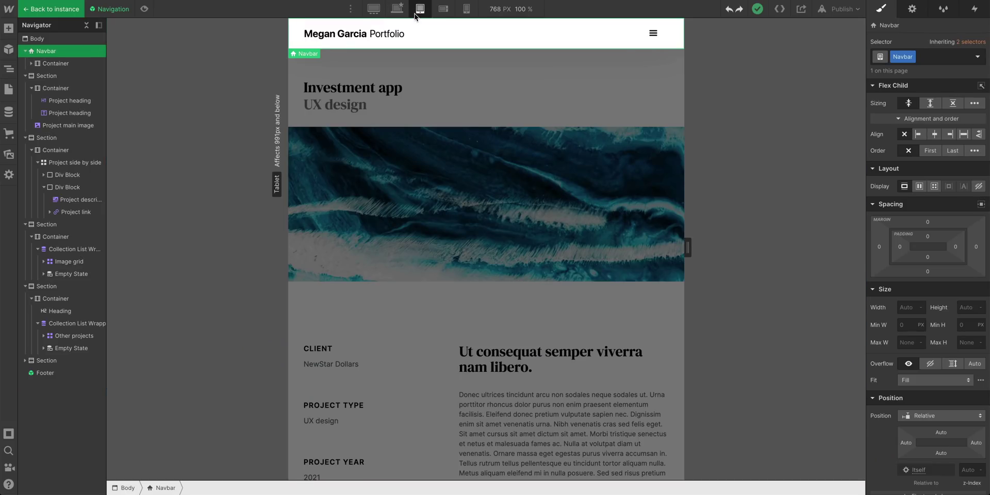
{"action": "left_click", "coordinate": [642, 33]}
{"action": "left_click", "coordinate": [911, 8]}
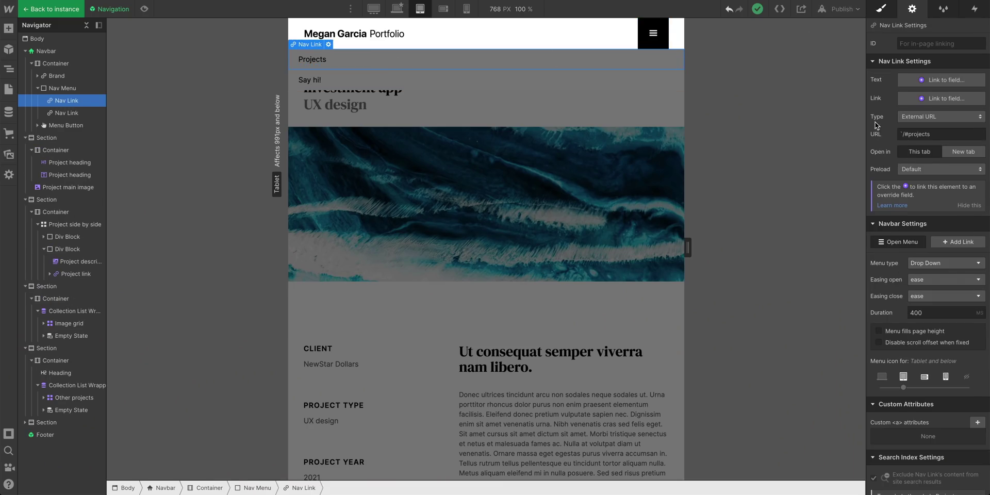
{"action": "left_click", "coordinate": [880, 10]}
{"action": "left_click_drag", "start_coordinate": [905, 160], "coordinate": [906, 160]}
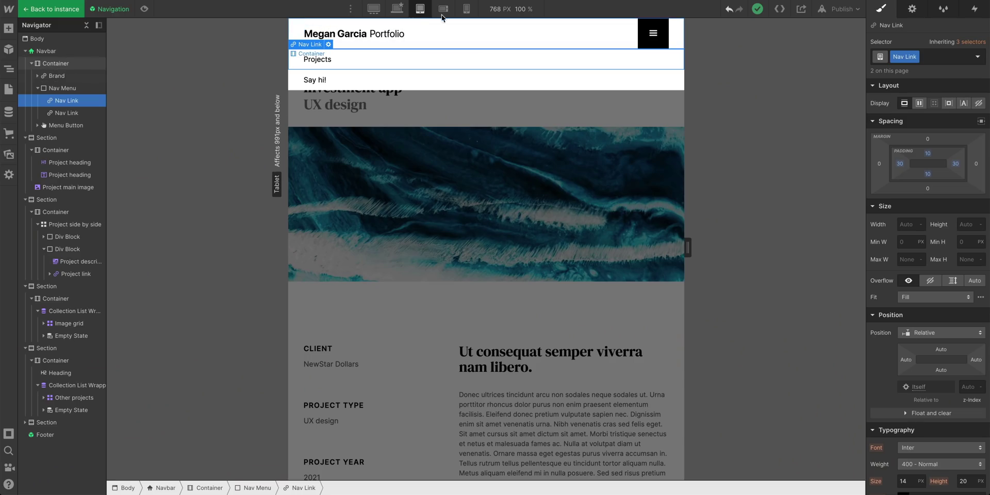
Step: Set the nav links' left and right padding to 10 px at the mobile portrait breakpoint and leave the Navigation symbol
{"action": "left_click", "coordinate": [468, 9]}
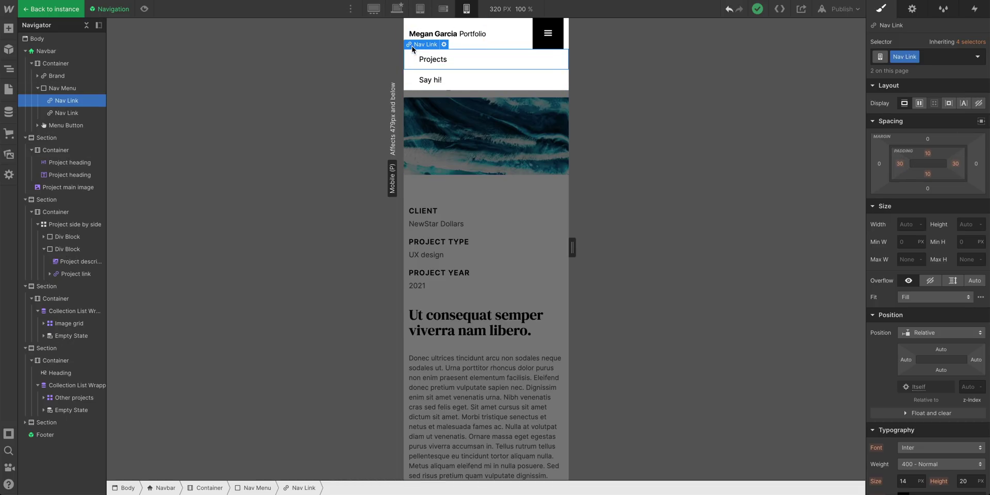
{"action": "left_click_drag", "start_coordinate": [900, 163], "coordinate": [891, 165]}
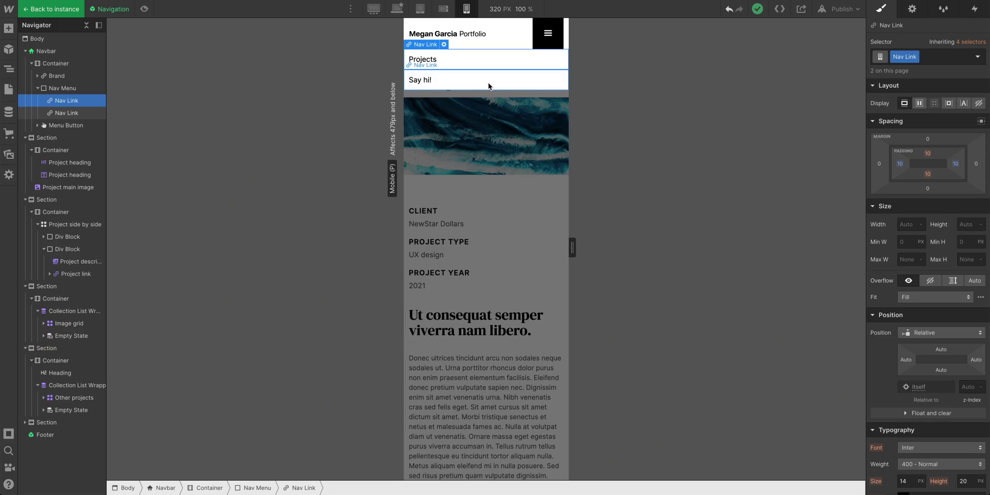
{"action": "left_click", "coordinate": [40, 9]}
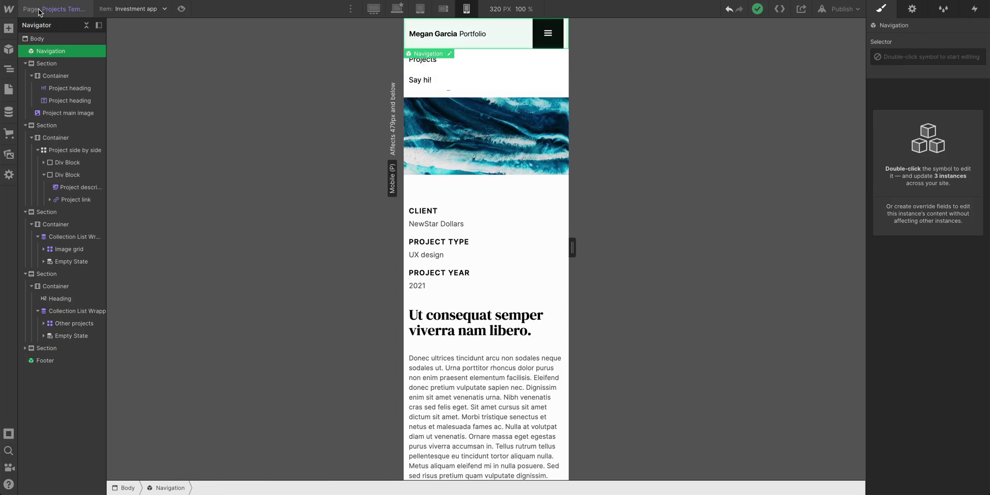
Step: Open the Home page at the base desktop breakpoint and go to the Selected projects section
{"action": "left_click", "coordinate": [67, 13]}
{"action": "left_click", "coordinate": [67, 85]}
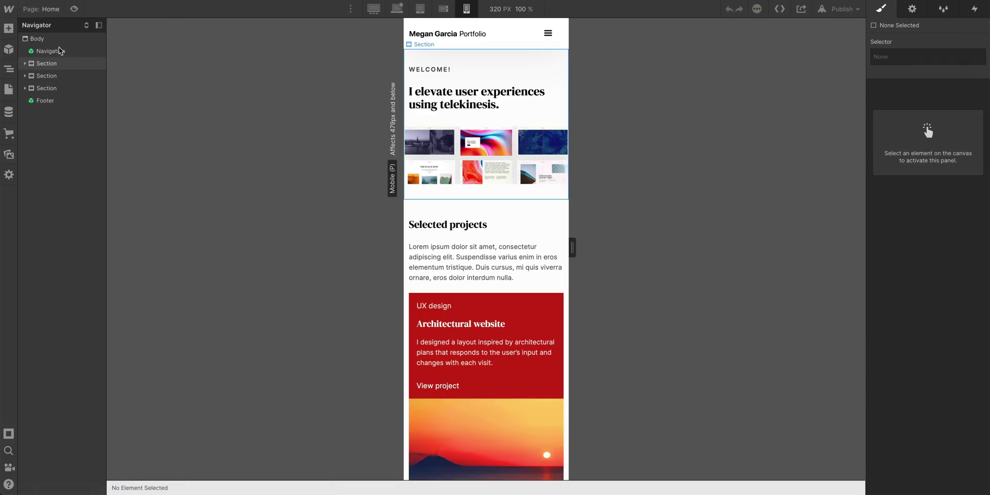
{"action": "left_click", "coordinate": [397, 9]}
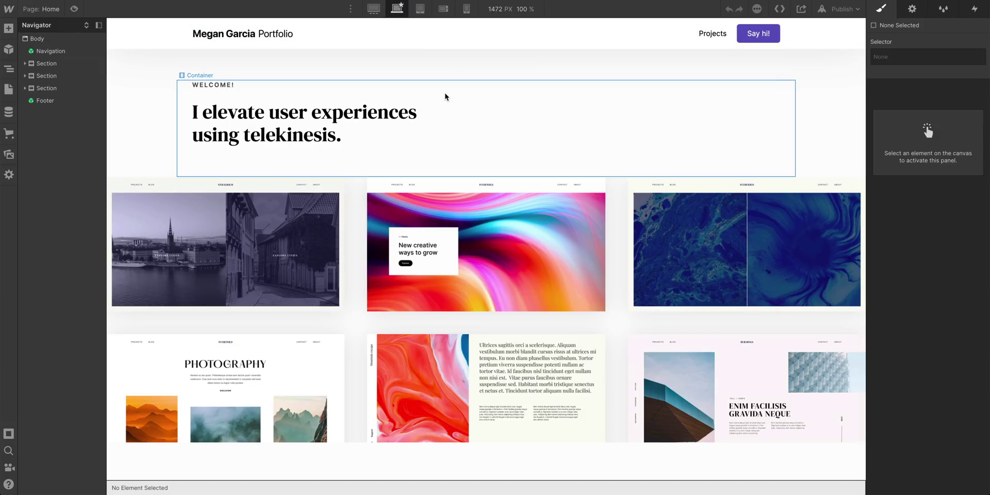
{"action": "scroll", "coordinate": [439, 196], "scroll_direction": "down", "scroll_amount": 10}
{"action": "scroll", "coordinate": [439, 196], "scroll_direction": "up", "scroll_amount": 1}
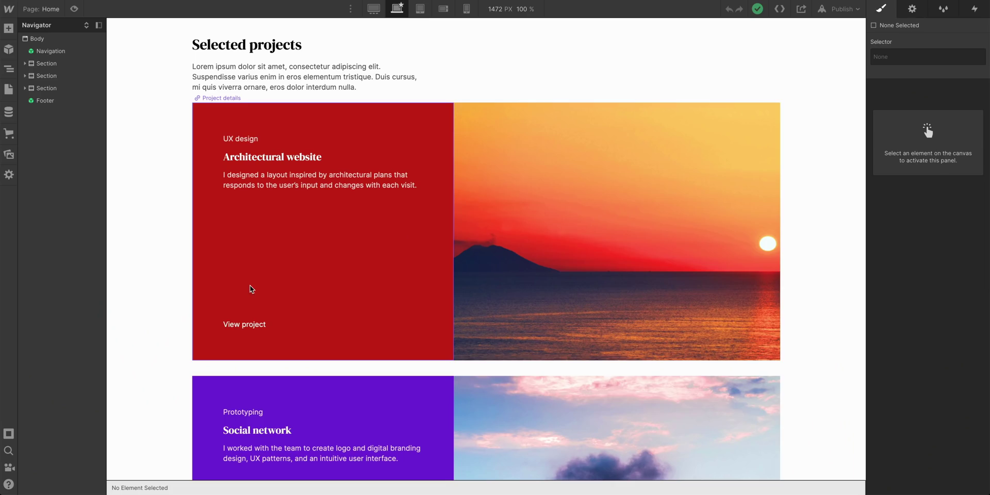
Step: Add a div block after the View project text in the Architectural website card and nest the text inside it
{"action": "left_click", "coordinate": [264, 149]}
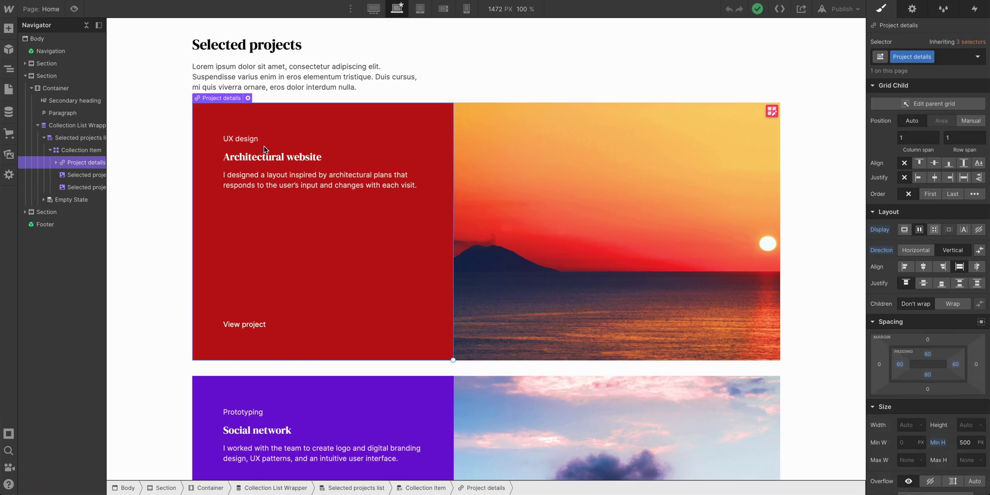
{"action": "left_click", "coordinate": [257, 320]}
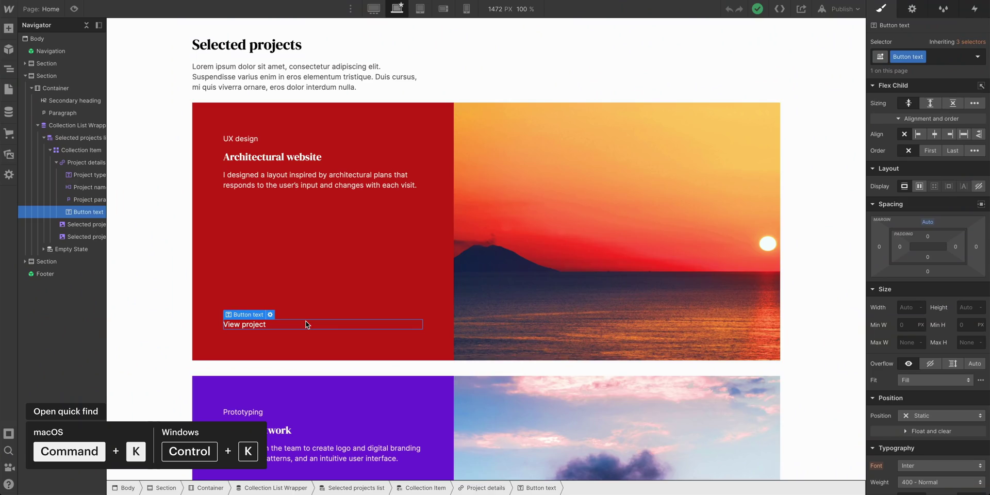
{"action": "key", "text": "ctrl+k"}
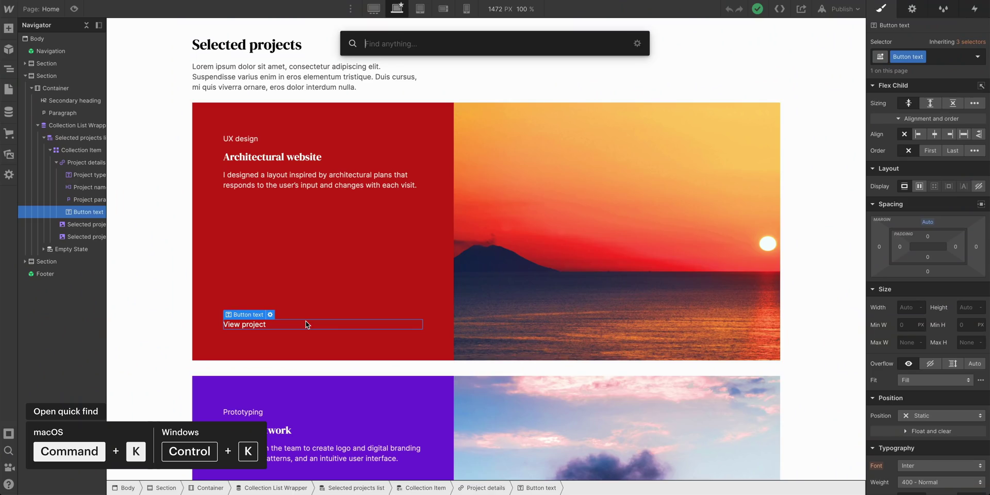
{"action": "type", "text": "div"}
{"action": "key", "text": "Return"}
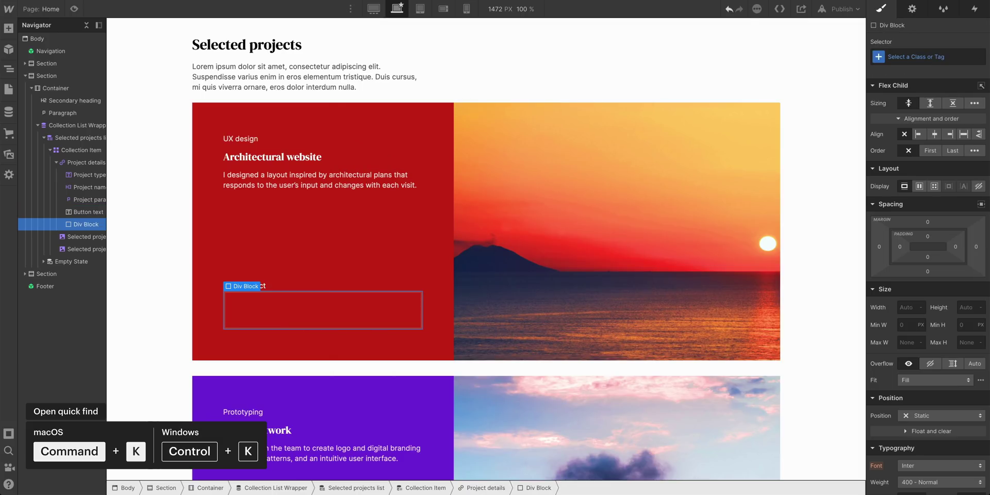
{"action": "left_click", "coordinate": [90, 213]}
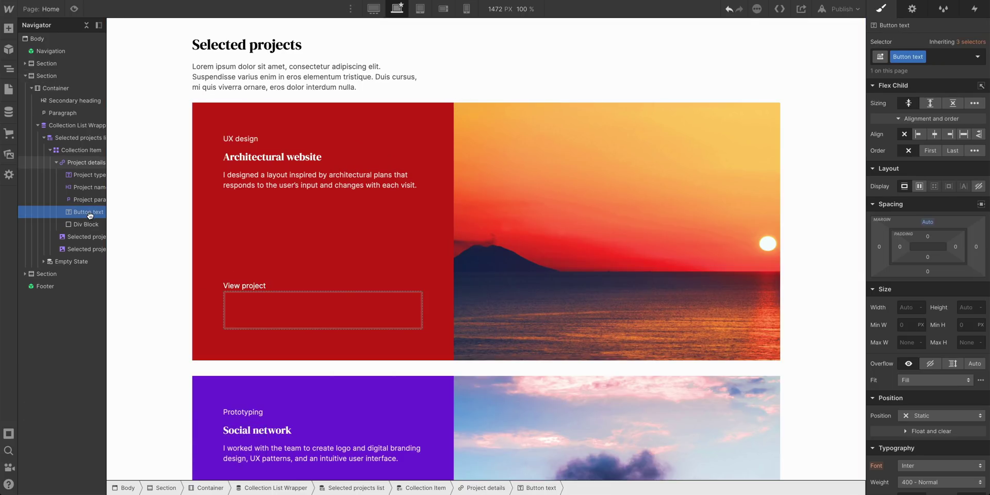
{"action": "left_click_drag", "start_coordinate": [90, 217], "coordinate": [89, 220]}
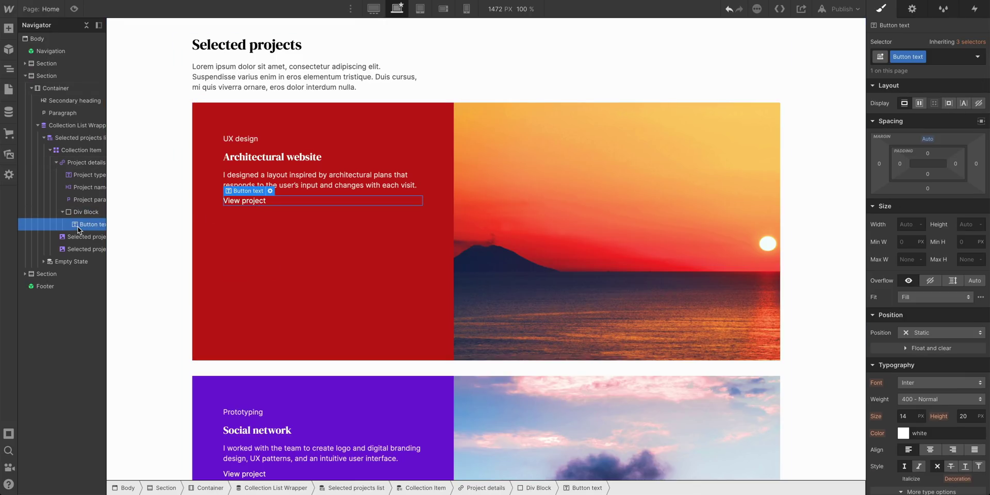
Step: Shorten the View project text in the Architectural website card to "View" by removing the word "project"
{"action": "double_click", "coordinate": [259, 200]}
{"action": "double_click", "coordinate": [257, 200]}
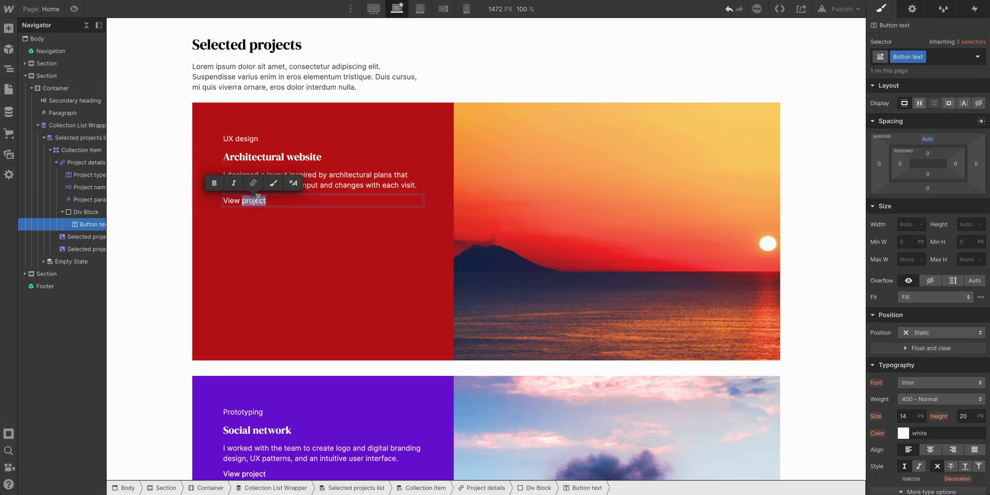
{"action": "key", "text": "BackSpace"}
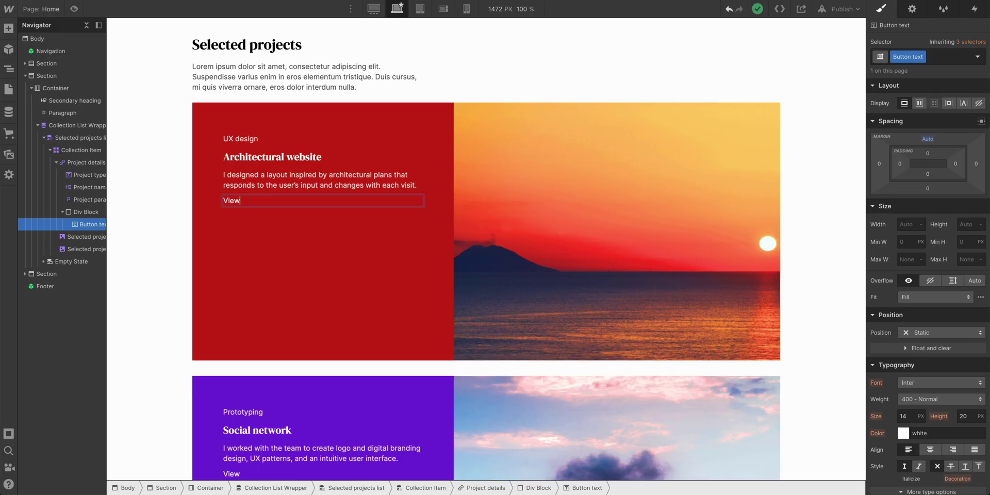
Step: Duplicate the View text inside its div block and set the Button text class to inline-block display
{"action": "left_click", "coordinate": [90, 227]}
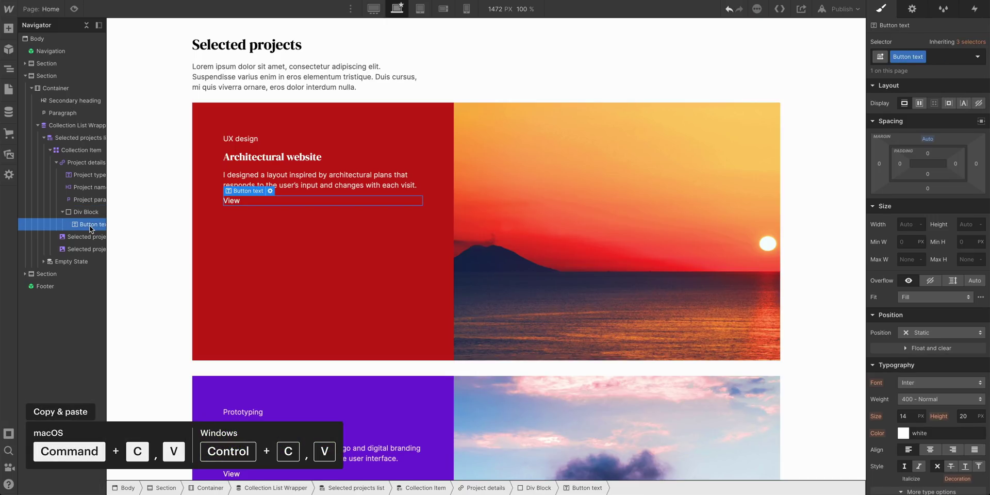
{"action": "key", "text": "ctrl+c"}
{"action": "key", "text": "ctrl+v"}
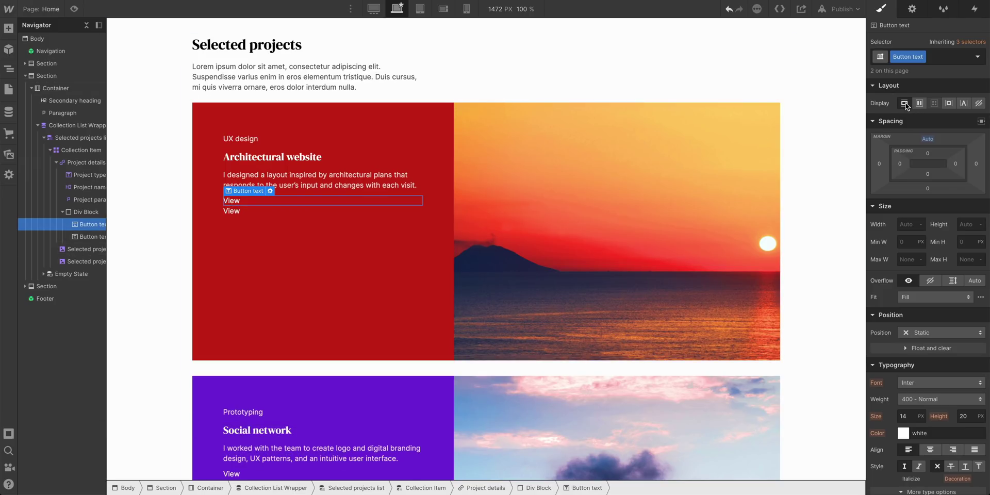
{"action": "left_click", "coordinate": [948, 106]}
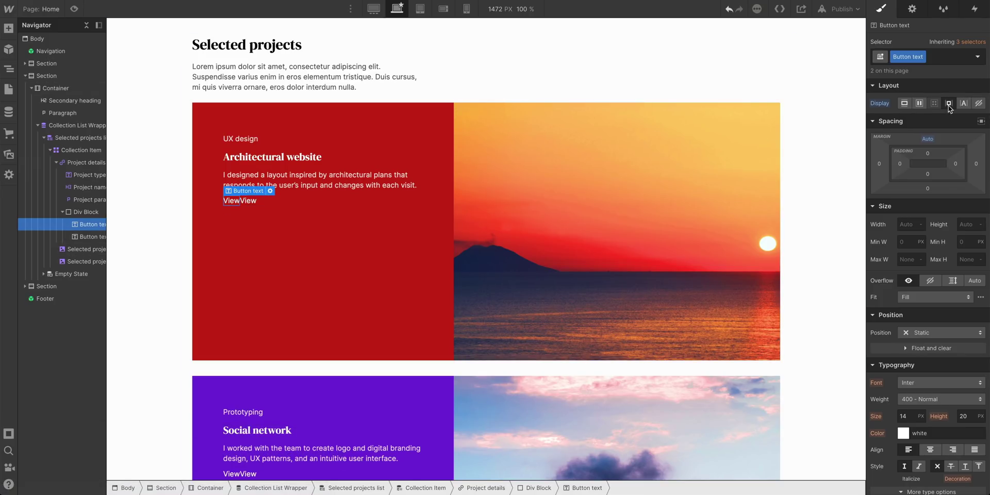
Step: Make the second View text get its content from the Client name field of Projects
{"action": "left_click", "coordinate": [249, 201]}
{"action": "left_click", "coordinate": [287, 190]}
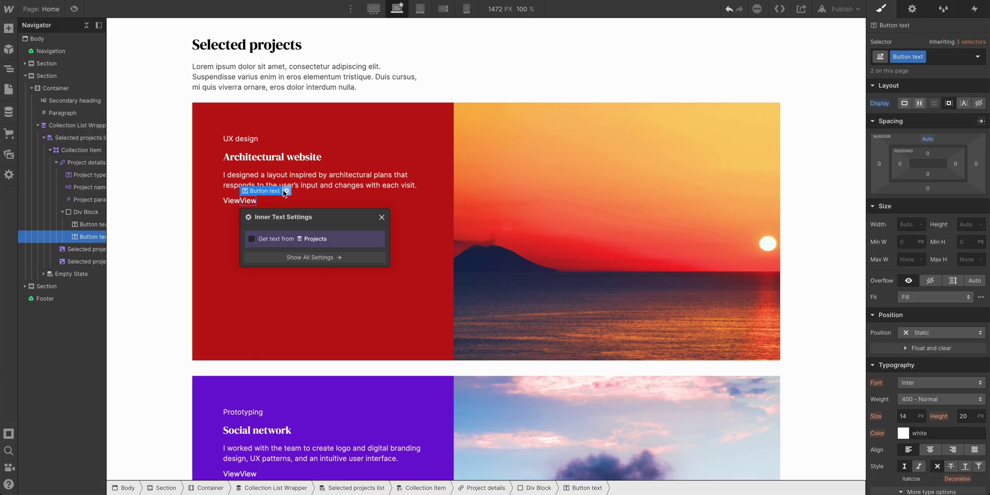
{"action": "left_click", "coordinate": [267, 238]}
{"action": "left_click", "coordinate": [271, 251]}
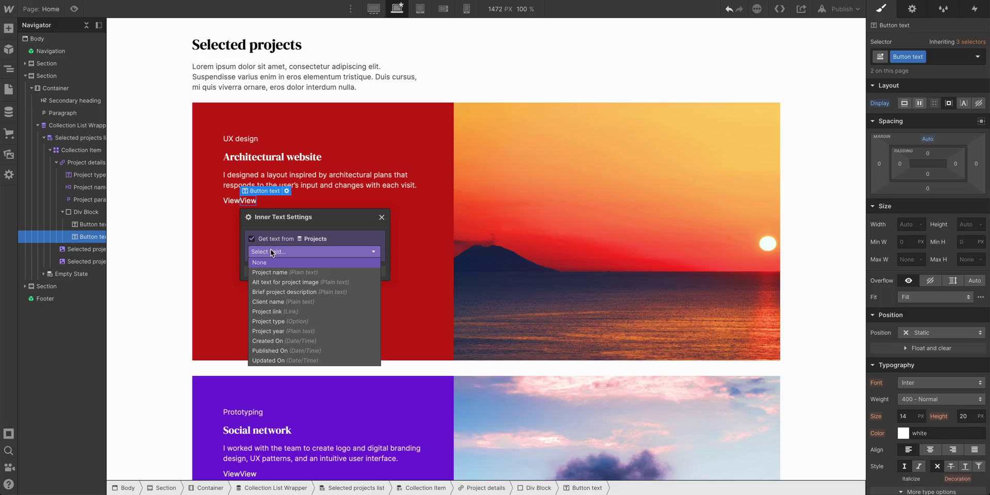
{"action": "left_click", "coordinate": [290, 302]}
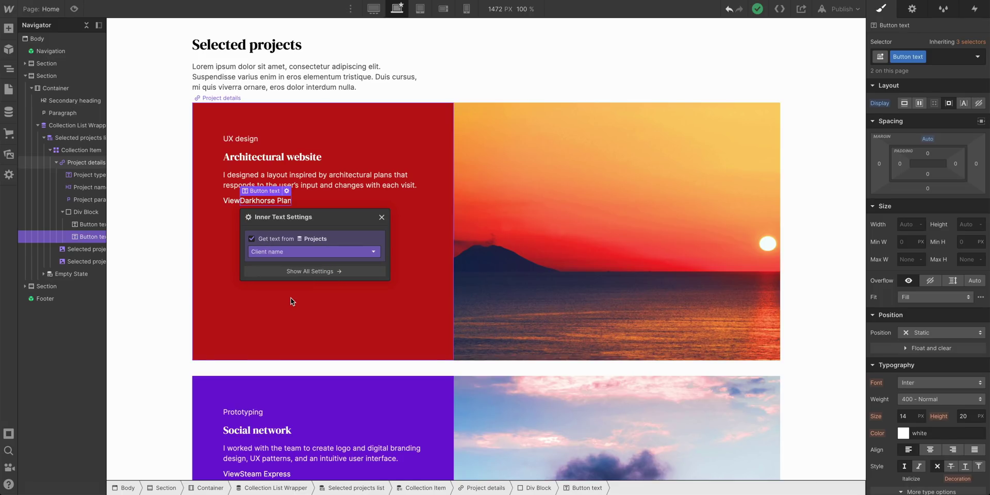
{"action": "left_click", "coordinate": [382, 218]}
Step: Add a non-breaking space at the end of the first text, "View"
{"action": "scroll", "coordinate": [243, 371], "scroll_direction": "down", "scroll_amount": 2}
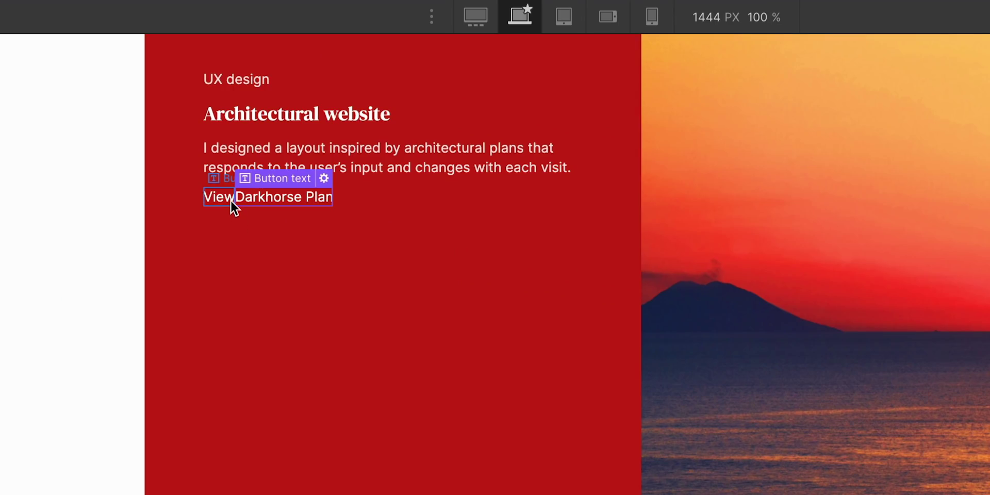
{"action": "double_click", "coordinate": [230, 199]}
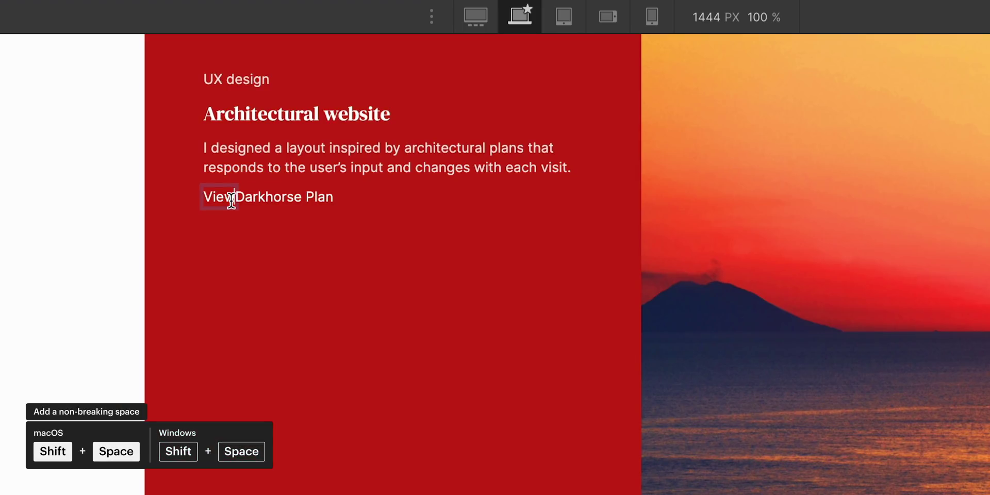
{"action": "key", "text": "shift+space"}
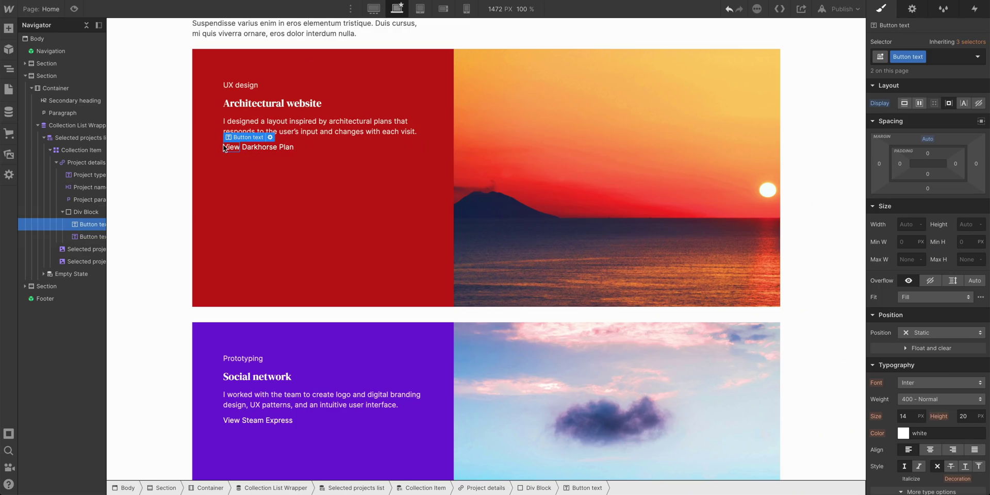
Step: Duplicate the client name text in the card and disconnect the copy from the Projects collection
{"action": "left_click", "coordinate": [268, 149]}
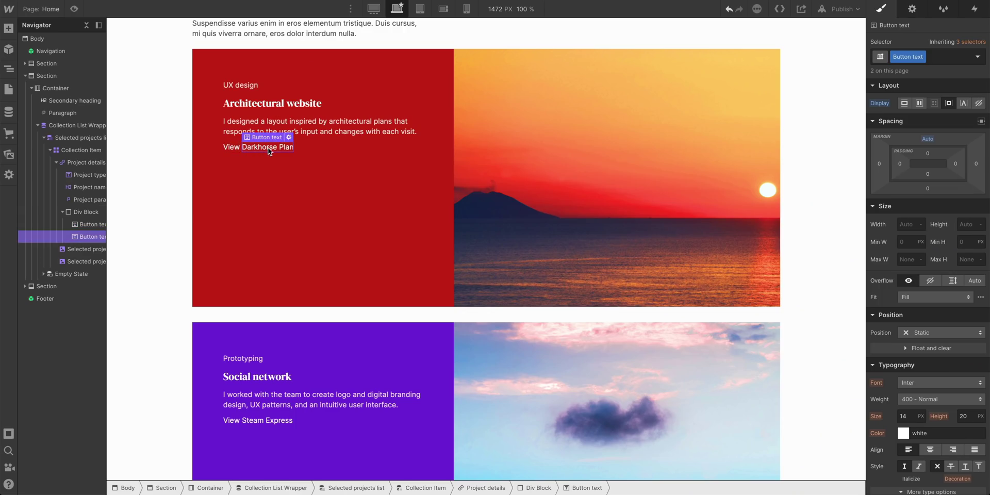
{"action": "key", "text": "ctrl+c"}
{"action": "key", "text": "ctrl+v"}
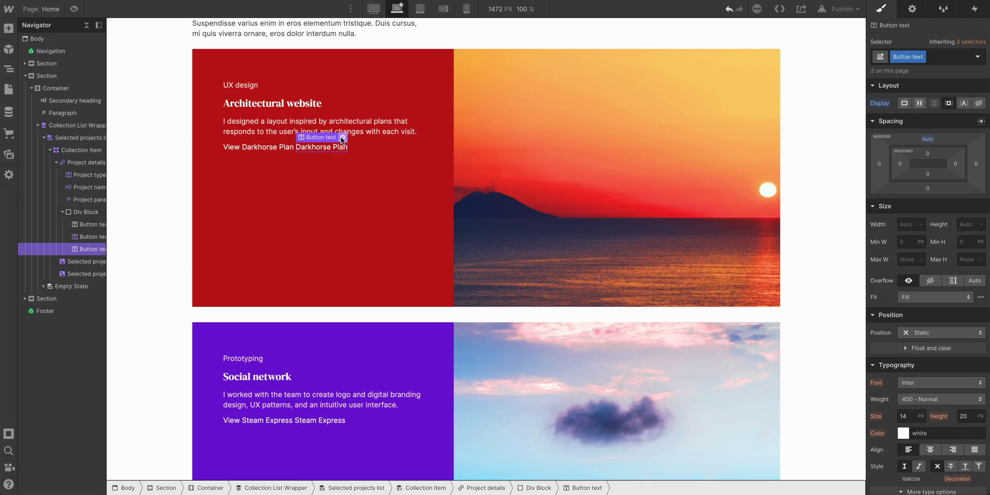
{"action": "left_click", "coordinate": [343, 137]}
{"action": "left_click", "coordinate": [323, 184]}
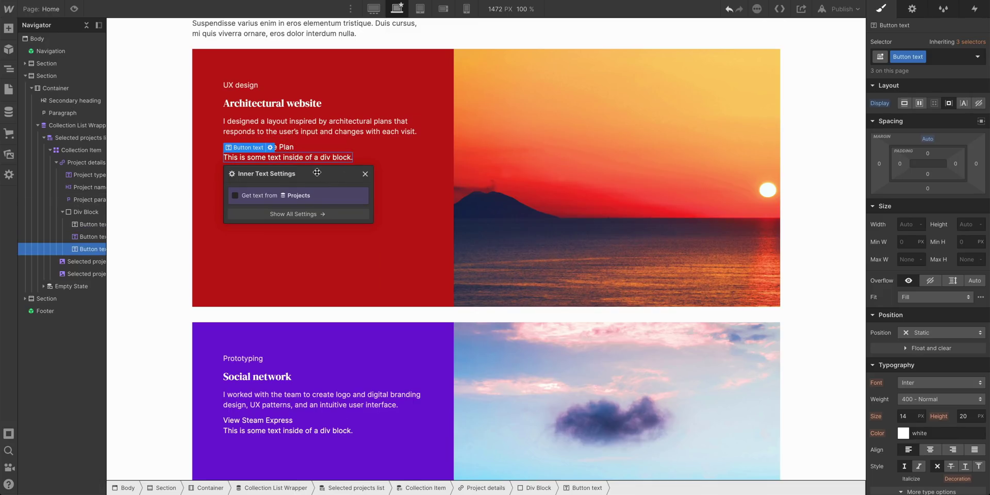
Step: Replace the disconnected copy's placeholder text with a non-breaking space followed by "project"
{"action": "double_click", "coordinate": [320, 160]}
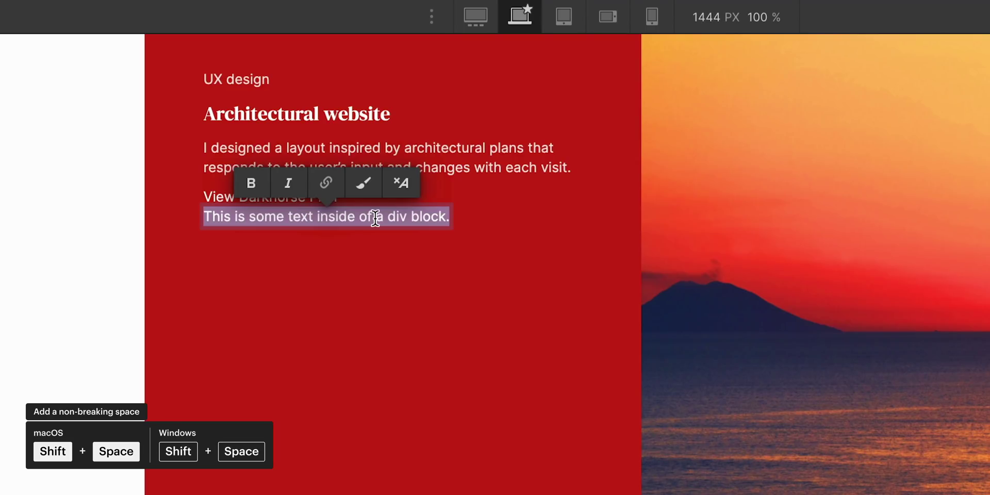
{"action": "type", "text": "View Darkhorse Plan"}
{"action": "key", "text": "shift+space"}
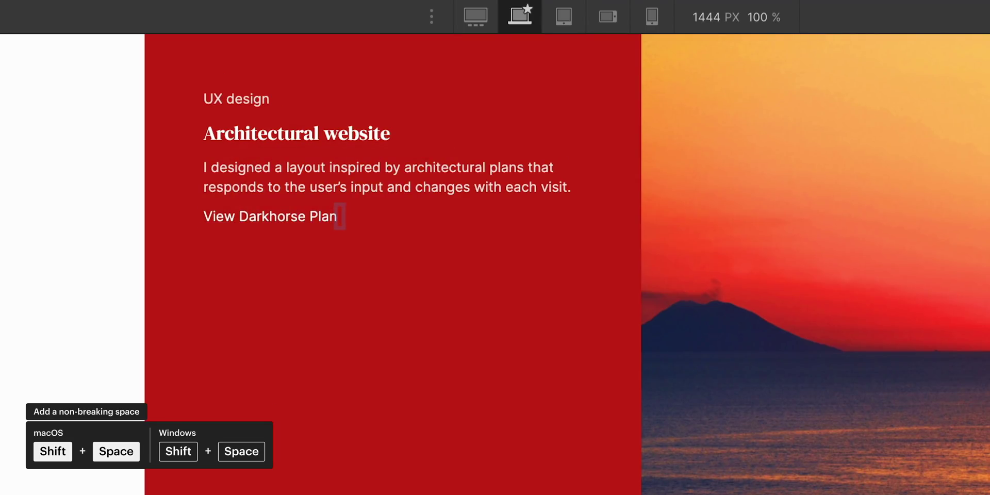
{"action": "type", "text": "project"}
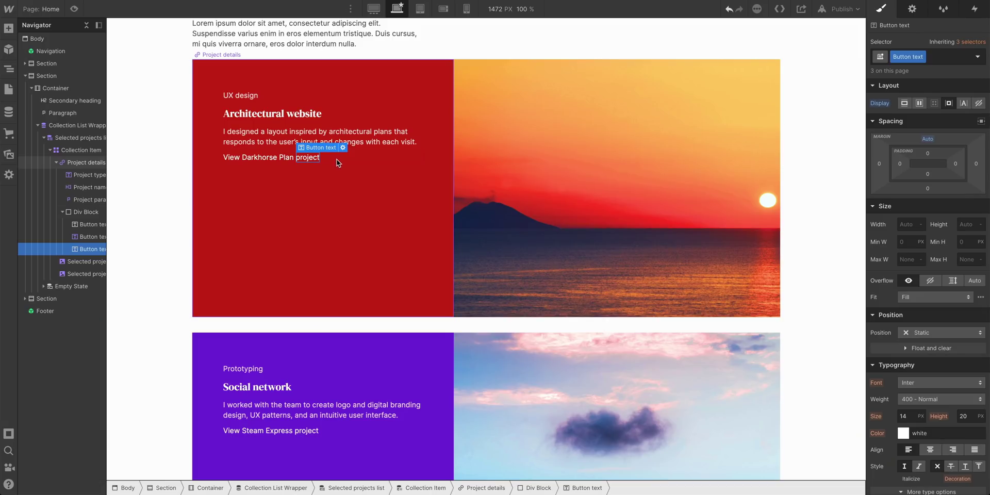
Step: Move the div block holding the three button texts above the project type text in Project details
{"action": "key", "text": "Escape"}
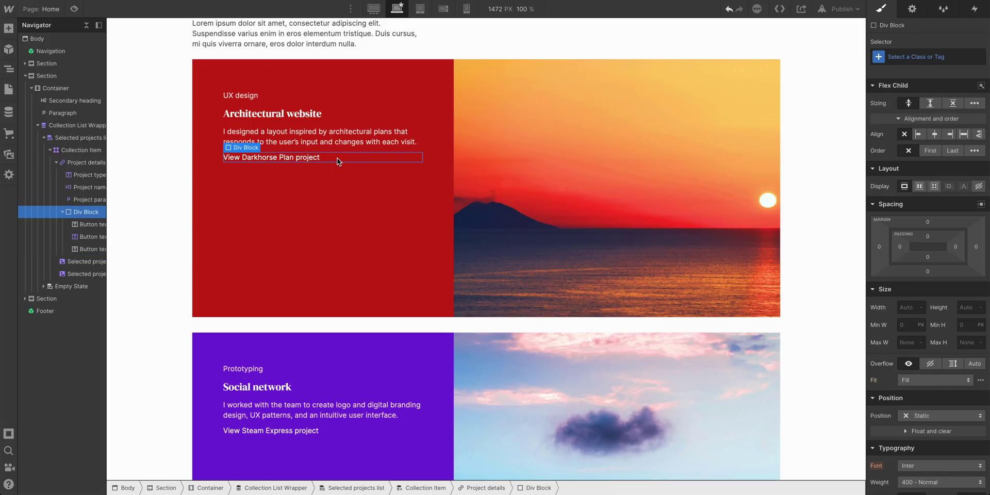
{"action": "left_click_drag", "start_coordinate": [337, 161], "coordinate": [329, 91]}
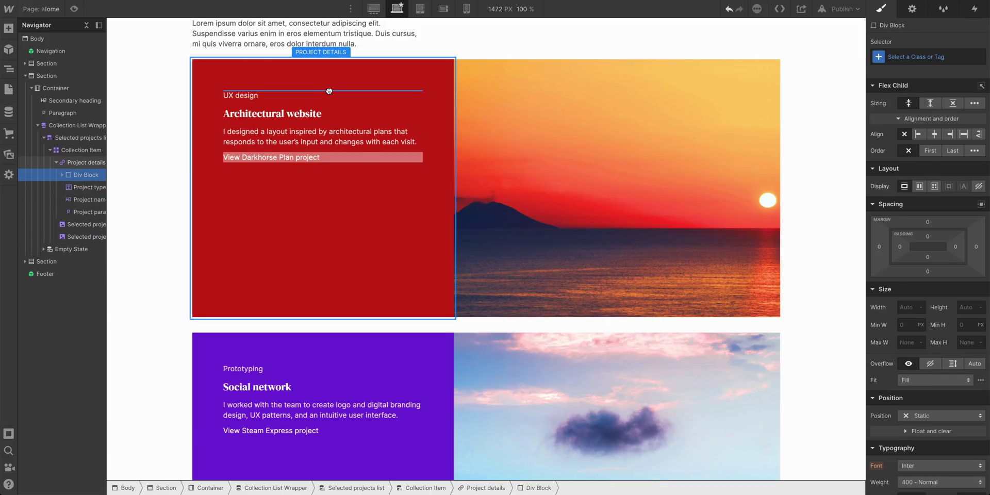
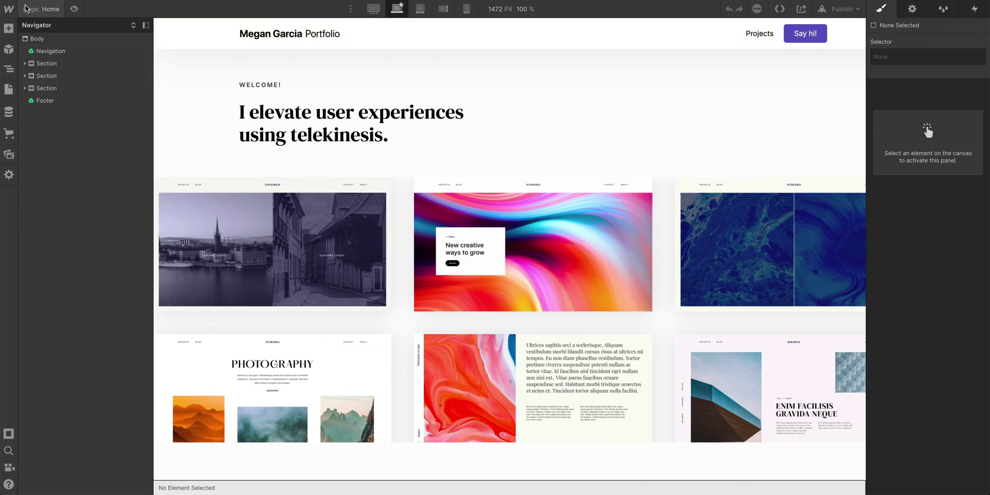
Step: Open the Contact page and select the dark paragraph inside the Contact form symbol for editing
{"action": "key", "text": "p"}
{"action": "left_click", "coordinate": [90, 102]}
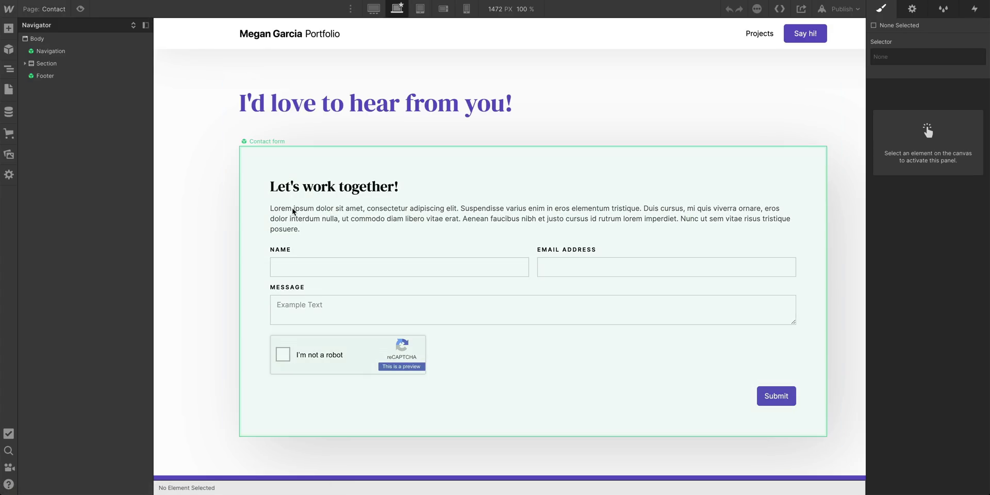
{"action": "left_click", "coordinate": [320, 214]}
{"action": "double_click", "coordinate": [320, 214]}
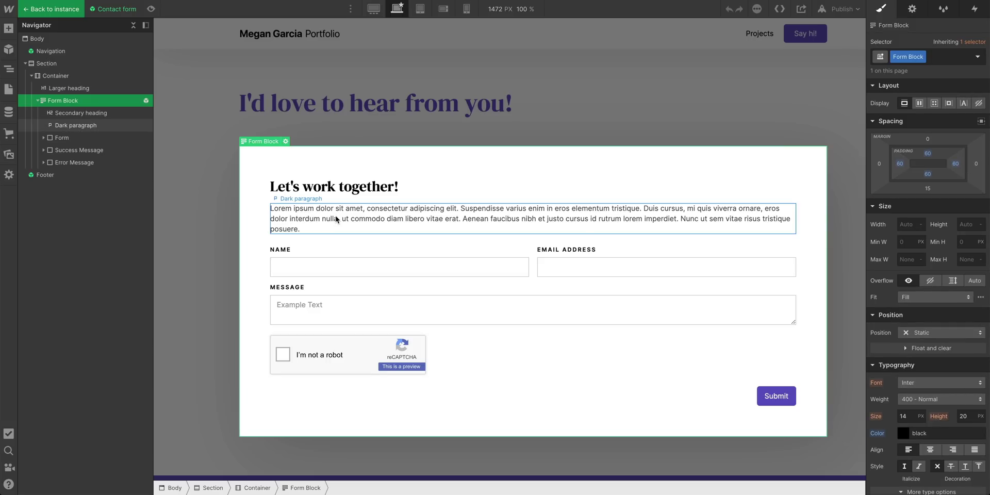
{"action": "left_click", "coordinate": [334, 214]}
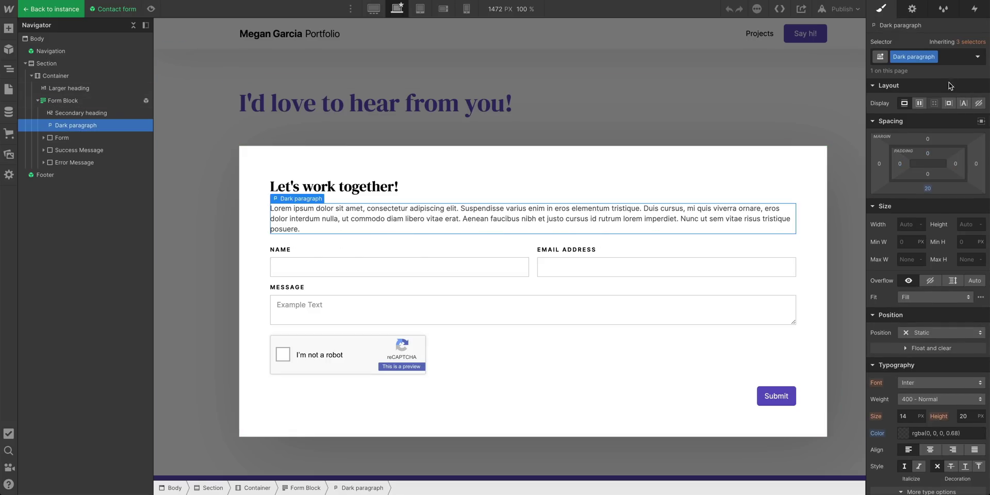
Step: Set the All Paragraphs tag's maximum width to 60 CH, test it with a line of zeros, and leave the Contact form symbol
{"action": "left_click", "coordinate": [968, 56]}
{"action": "left_click", "coordinate": [930, 121]}
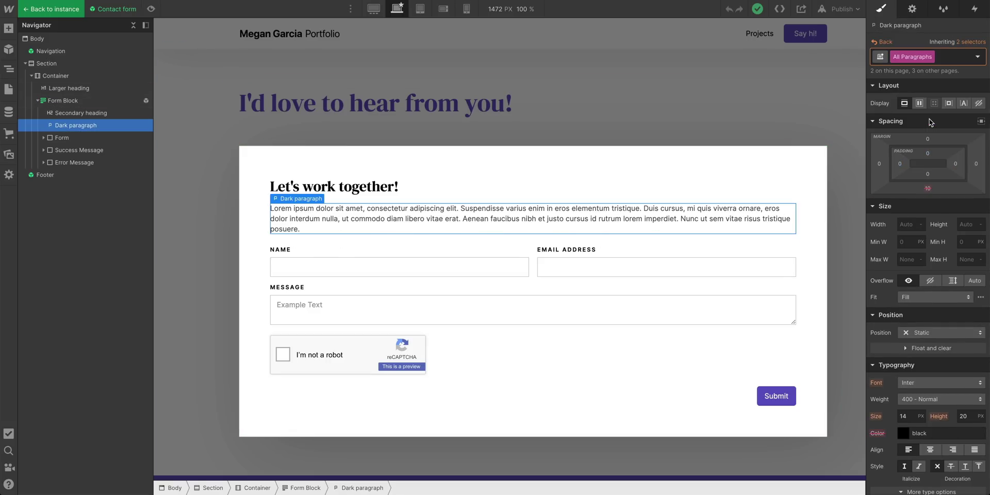
{"action": "left_click", "coordinate": [910, 256]}
{"action": "key", "text": "Return"}
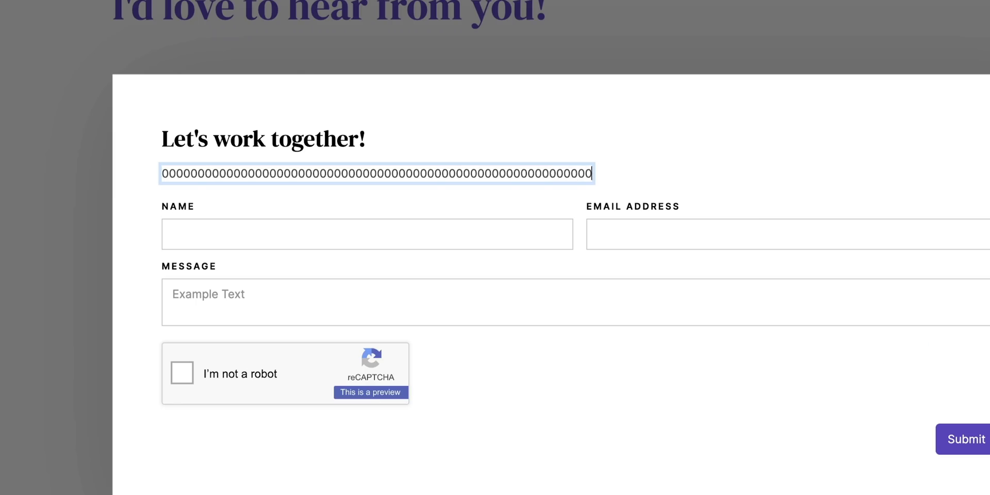
{"action": "type", "text": "00000000000"}
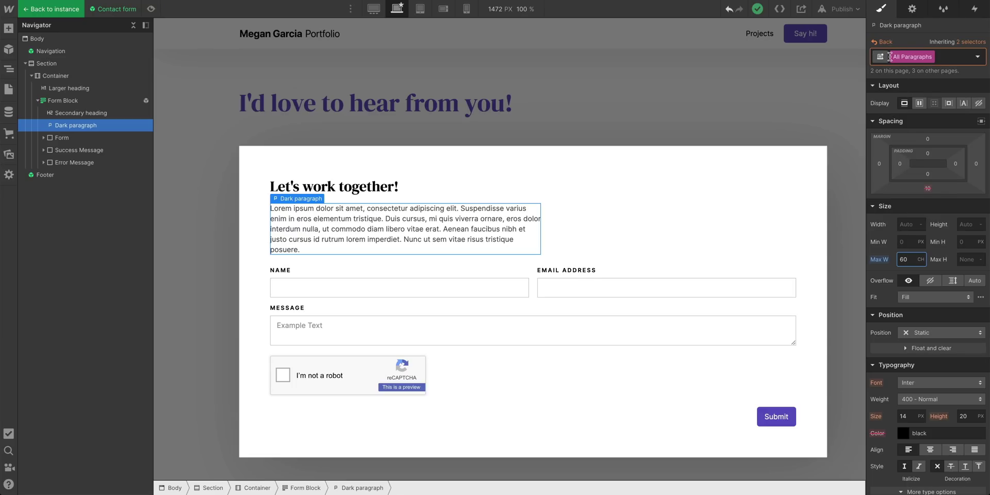
{"action": "left_click", "coordinate": [882, 42]}
{"action": "left_click", "coordinate": [51, 8]}
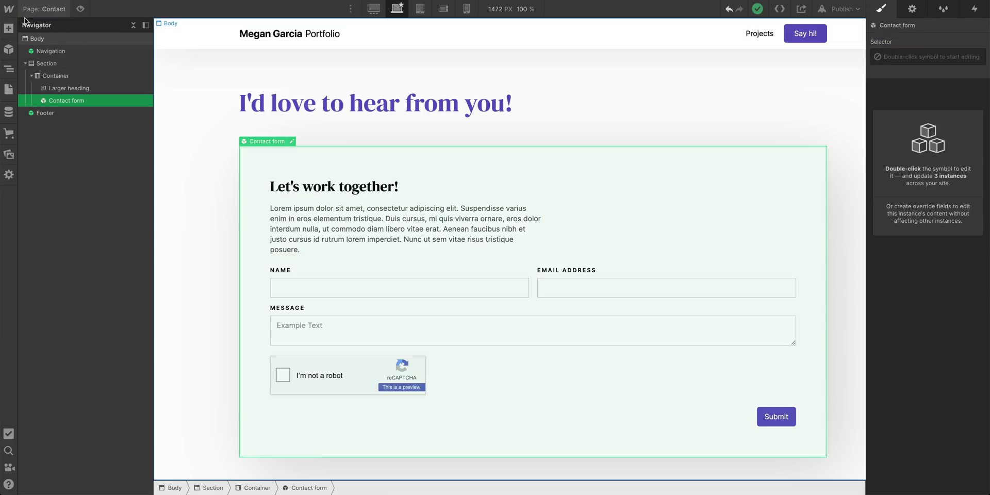
Step: Open the Home page and select the paragraph under the Selected projects heading
{"action": "left_click", "coordinate": [8, 89]}
{"action": "left_click", "coordinate": [67, 85]}
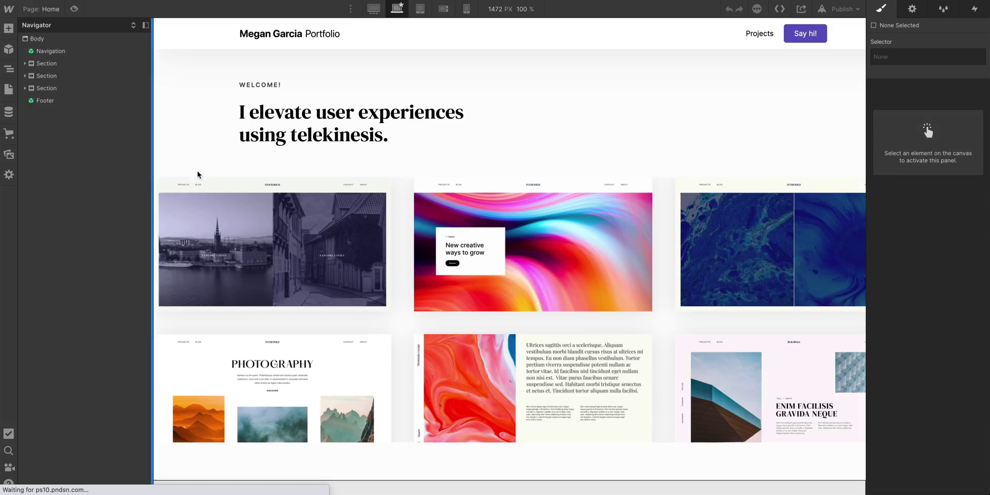
{"action": "scroll", "coordinate": [439, 294], "scroll_direction": "down", "scroll_amount": 5}
{"action": "scroll", "coordinate": [437, 301], "scroll_direction": "down", "scroll_amount": 1}
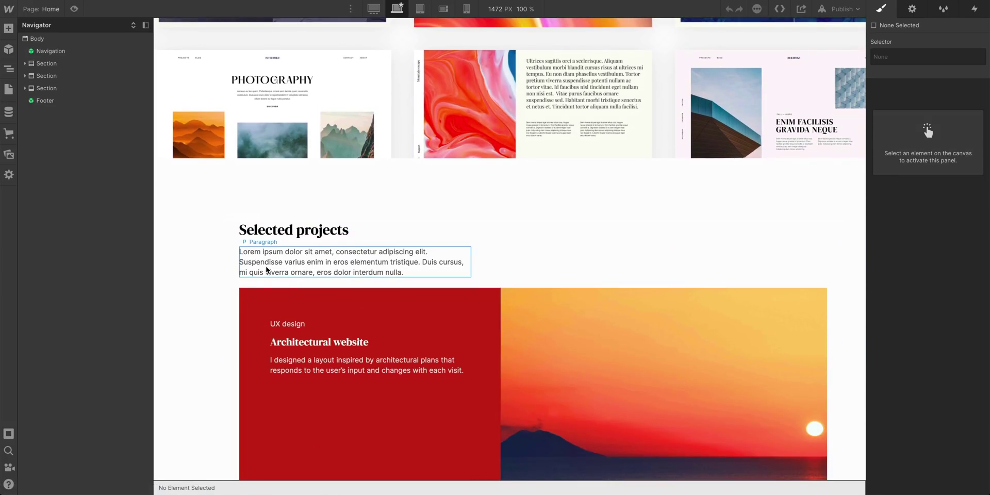
{"action": "left_click", "coordinate": [297, 272]}
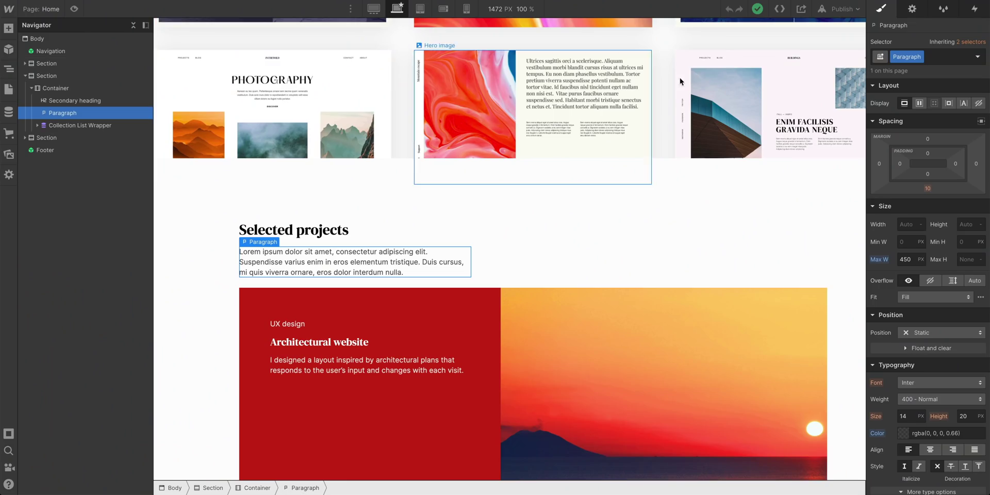
Step: Inspect the All Paragraphs maximum width and the selector overriding it, then return to the Paragraph class
{"action": "left_click", "coordinate": [967, 42]}
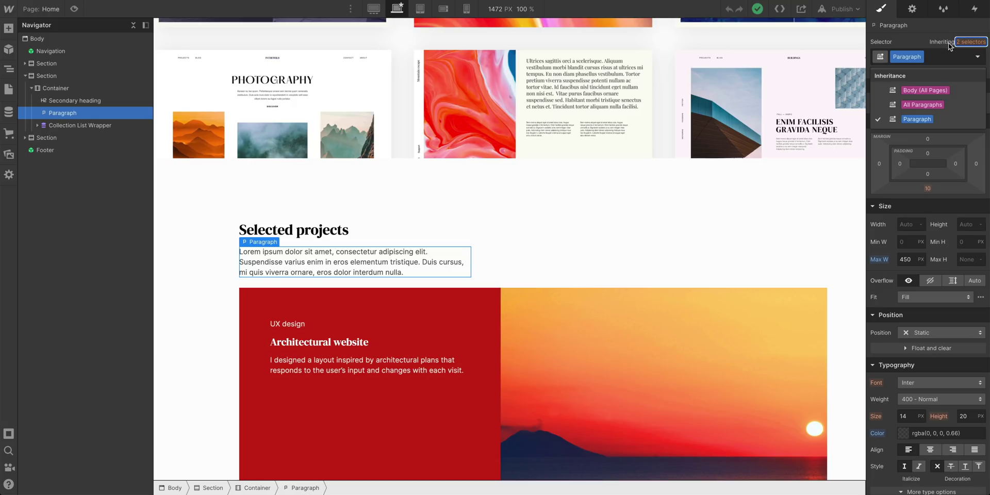
{"action": "left_click", "coordinate": [916, 107]}
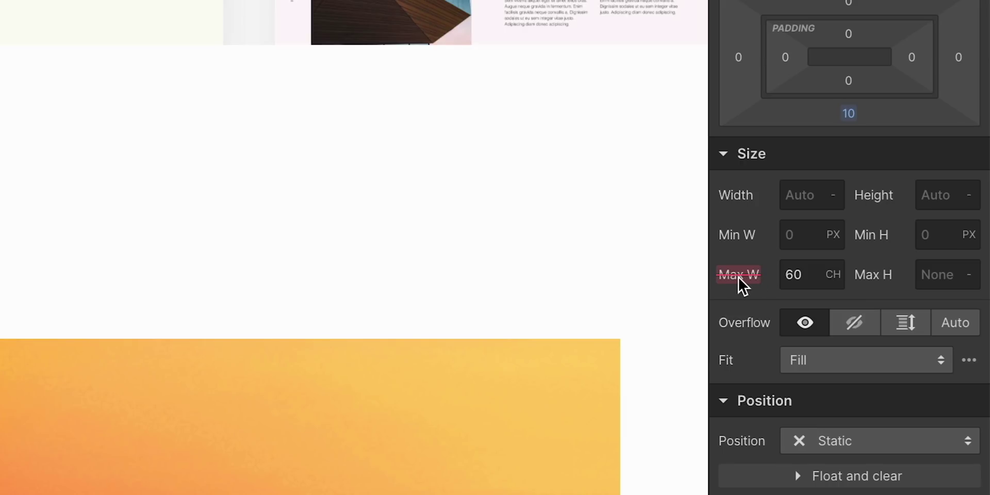
{"action": "left_click", "coordinate": [738, 277]}
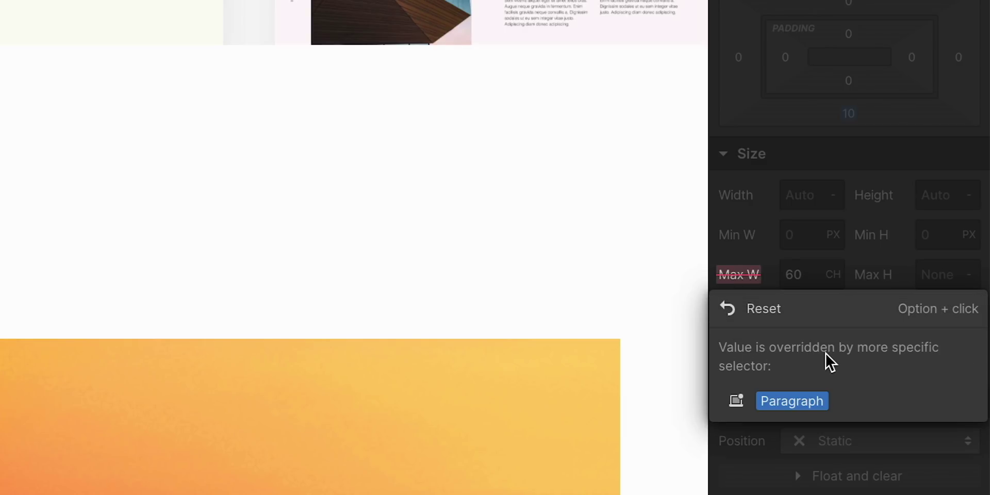
{"action": "left_click", "coordinate": [777, 398]}
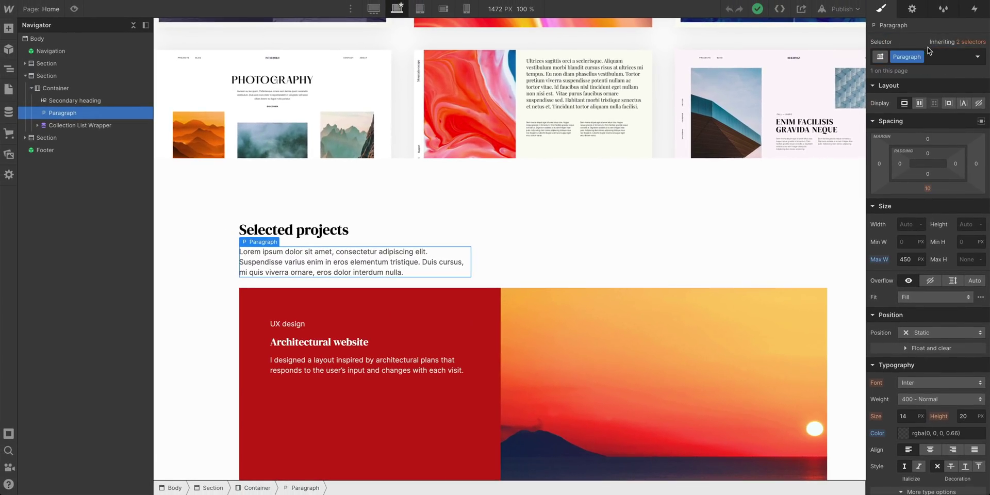
Step: Reset the Paragraph class's maximum width so it inherits the value from All Paragraphs
{"action": "left_click", "coordinate": [882, 259]}
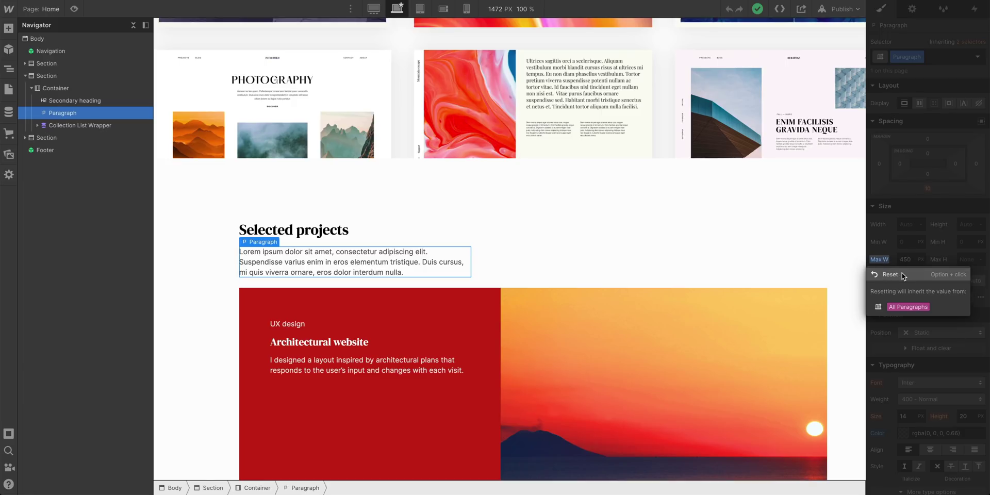
{"action": "left_click", "coordinate": [890, 275]}
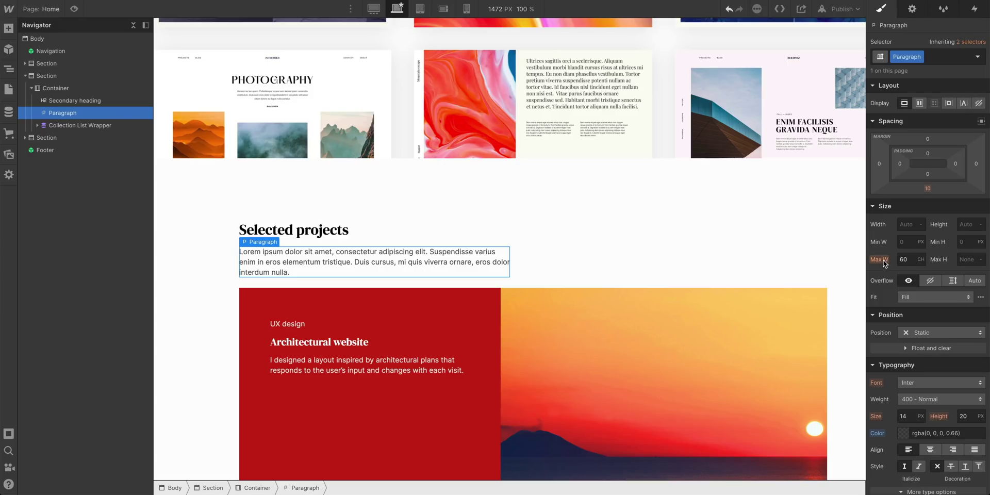
{"action": "left_click", "coordinate": [884, 261]}
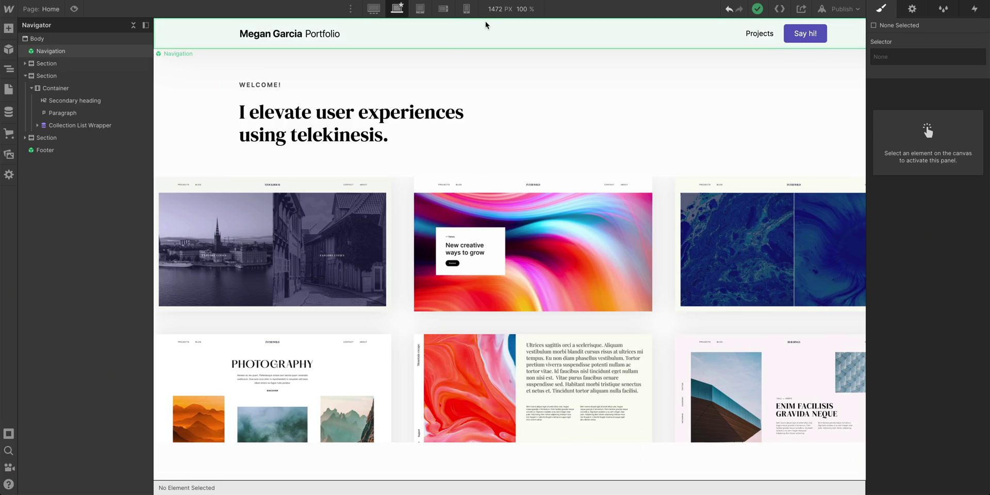
Step: Open the Navigation symbol for editing, duplicate the Projects nav link, and change the second link's text to Résumé
{"action": "left_click", "coordinate": [496, 22]}
{"action": "double_click", "coordinate": [496, 23]}
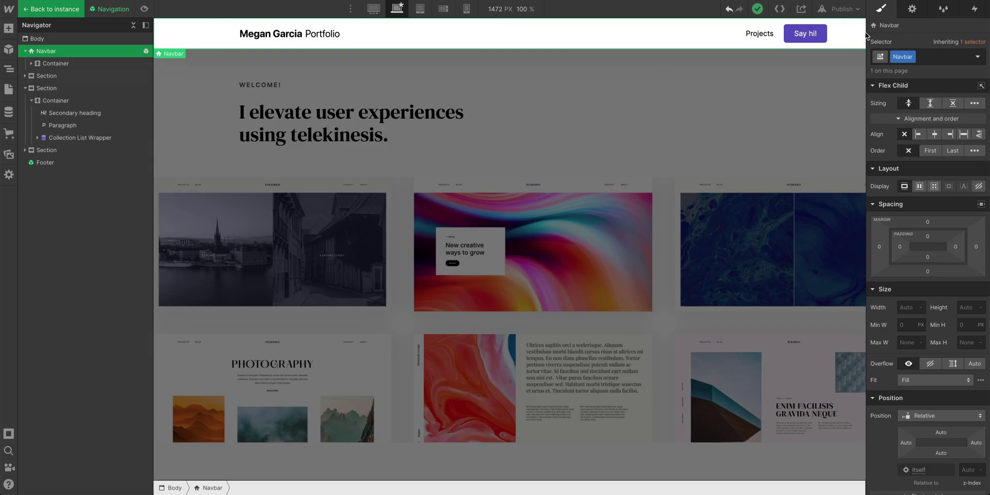
{"action": "left_click", "coordinate": [788, 39]}
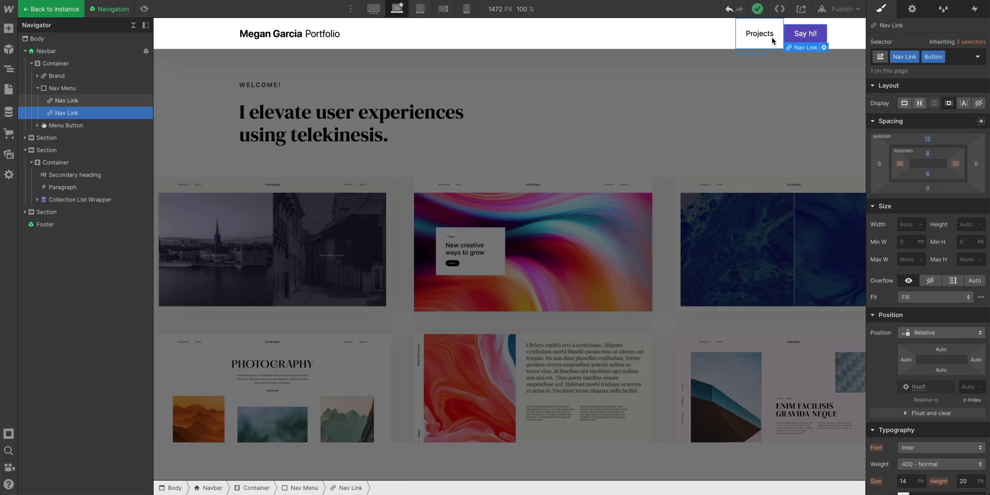
{"action": "left_click", "coordinate": [771, 41]}
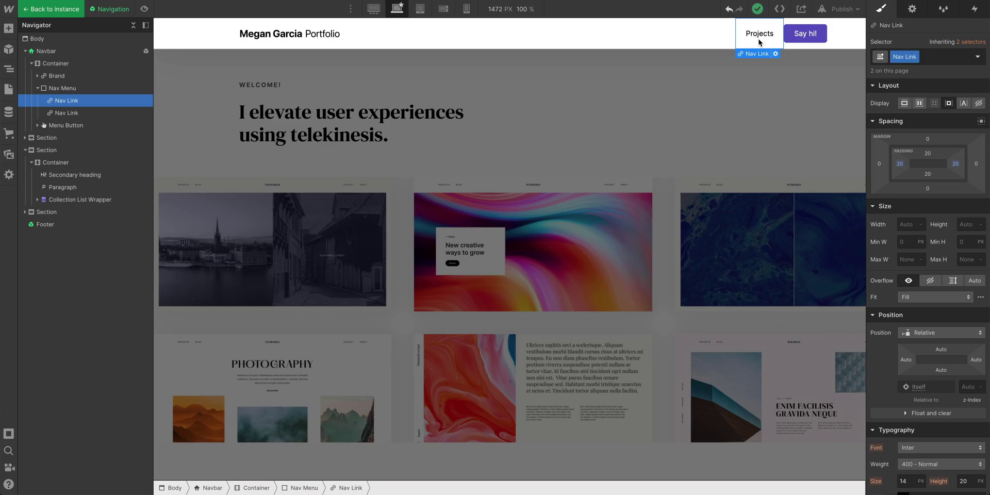
{"action": "key", "text": "ctrl+d"}
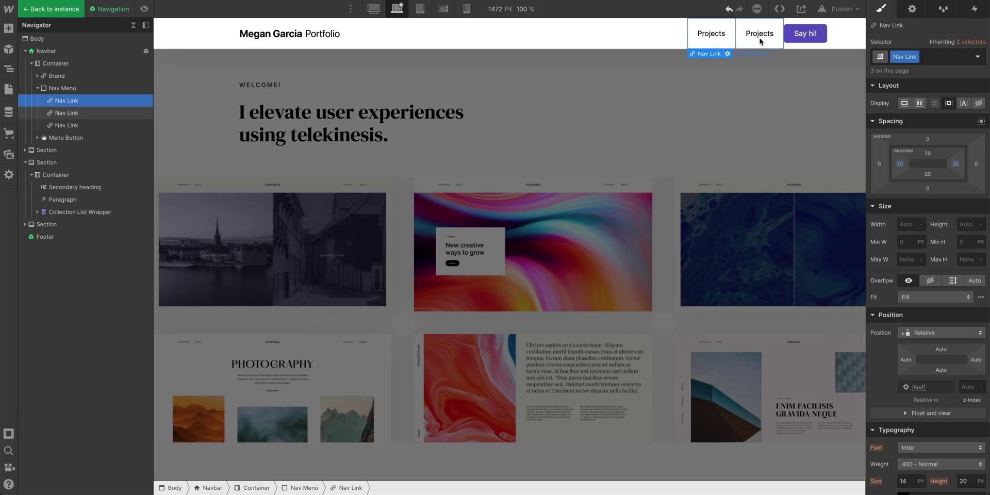
{"action": "double_click", "coordinate": [760, 41]}
{"action": "type", "text": "Résumé"}
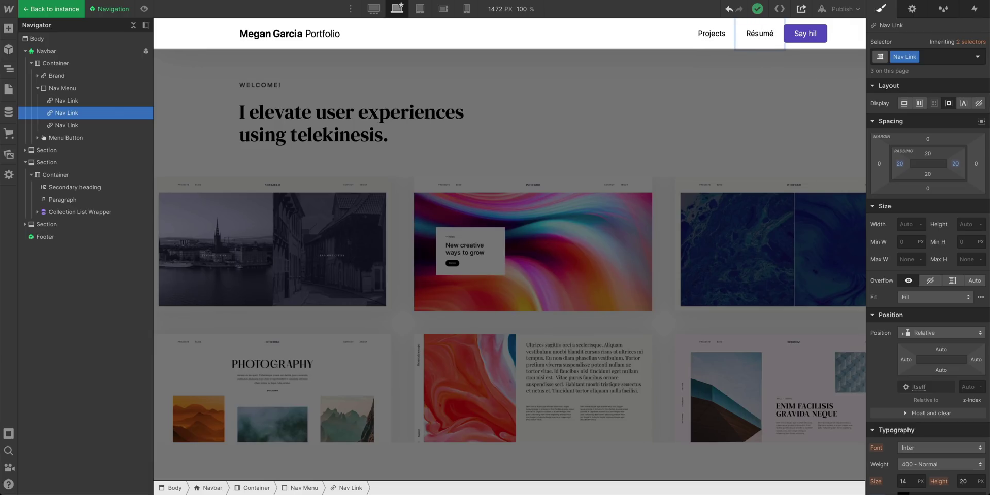
Step: Upload the P90X workout PDF to the assets and link the Résumé nav link to it as a File opening in a new tab
{"action": "left_click", "coordinate": [911, 9]}
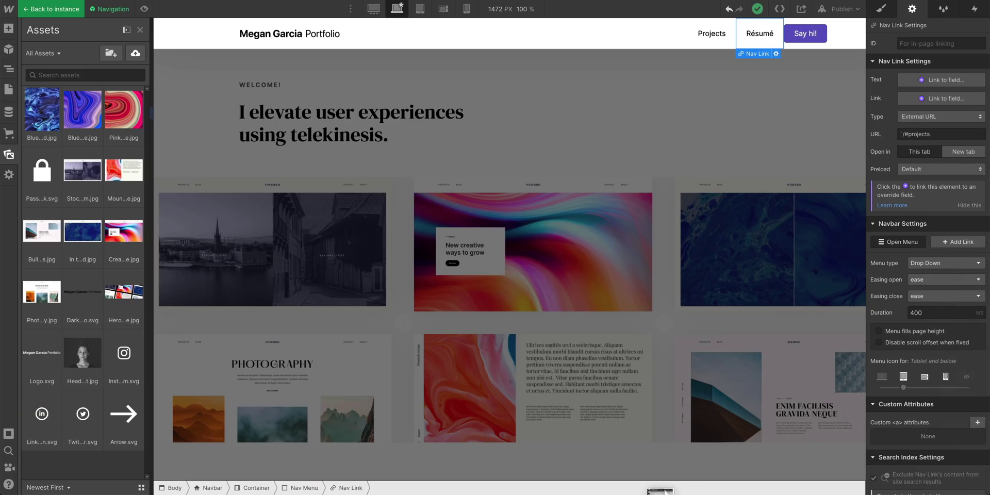
{"action": "left_click_drag", "start_coordinate": [665, 492], "coordinate": [78, 239]}
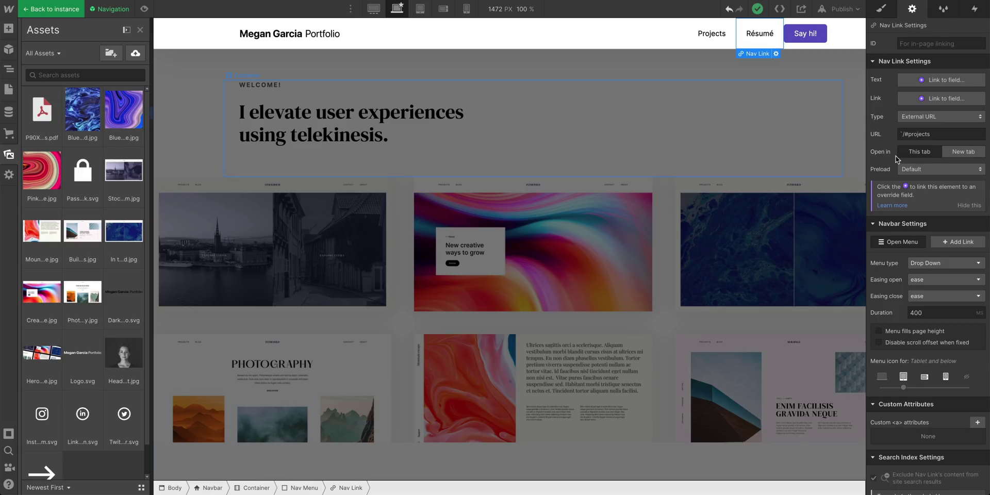
{"action": "left_click", "coordinate": [965, 118]}
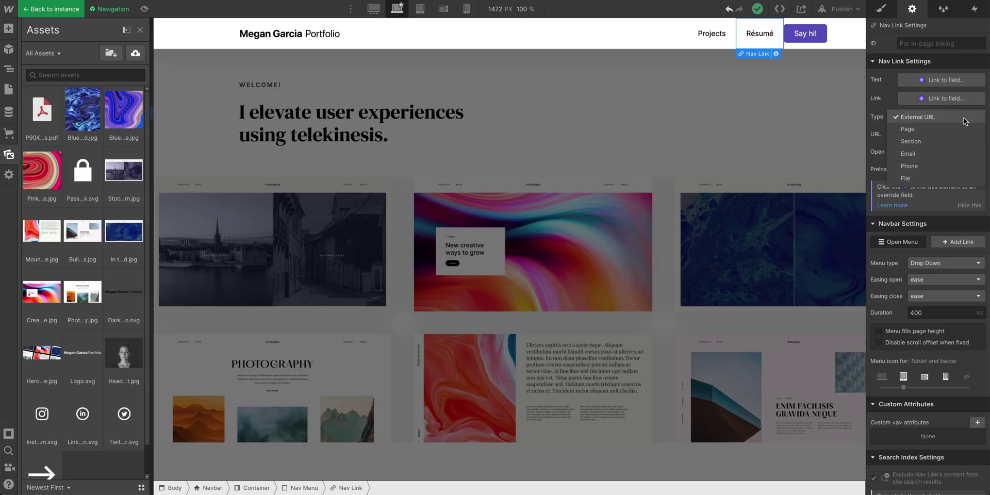
{"action": "left_click", "coordinate": [932, 178]}
{"action": "left_click", "coordinate": [932, 167]}
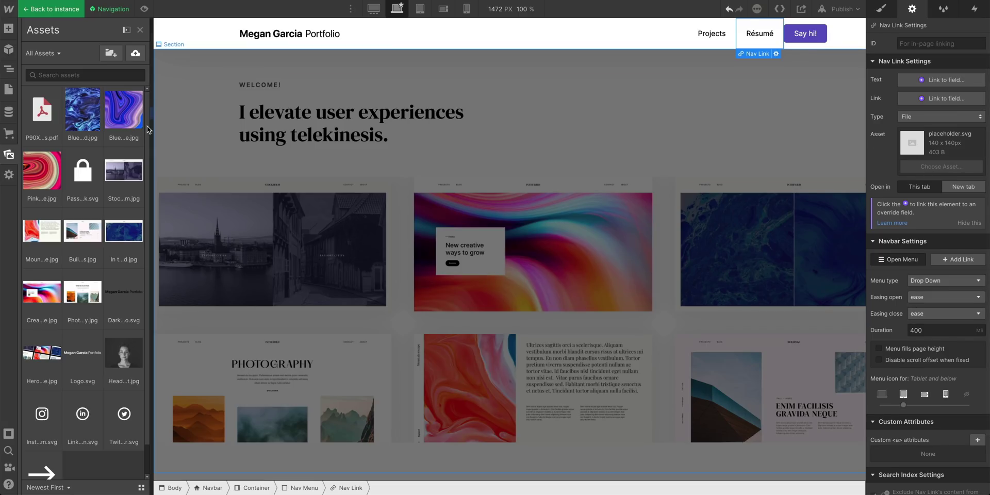
{"action": "left_click", "coordinate": [55, 108]}
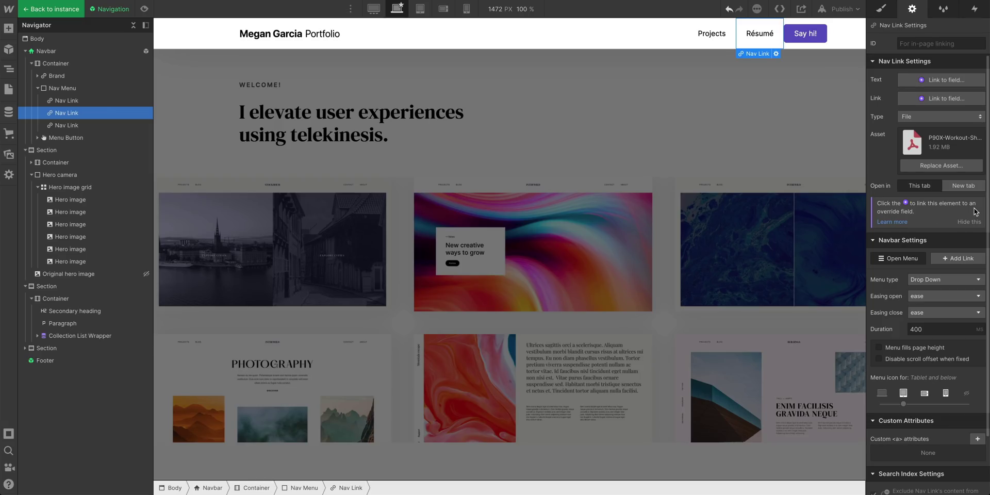
{"action": "left_click", "coordinate": [954, 187]}
{"action": "left_click", "coordinate": [960, 188]}
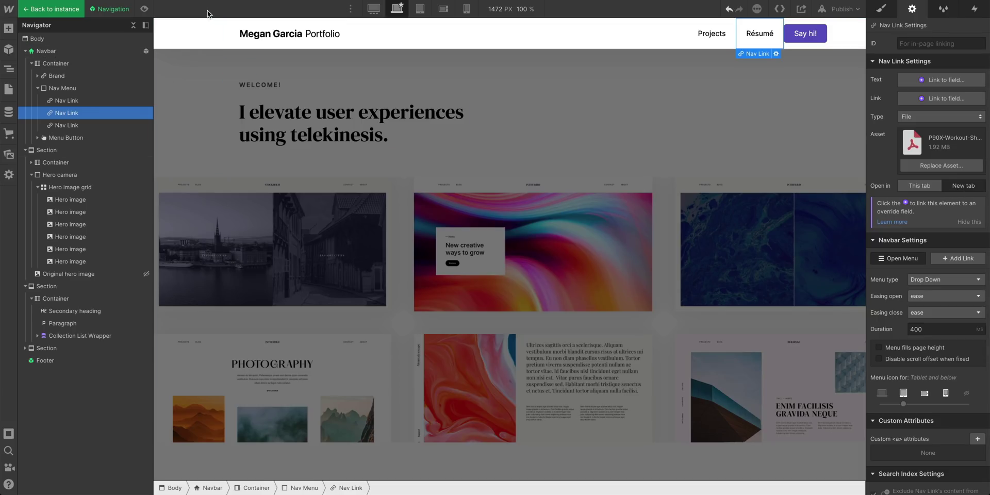
Step: Preview the Home page, follow the Résumé link, and examine the linked PDF up close
{"action": "left_click", "coordinate": [145, 8]}
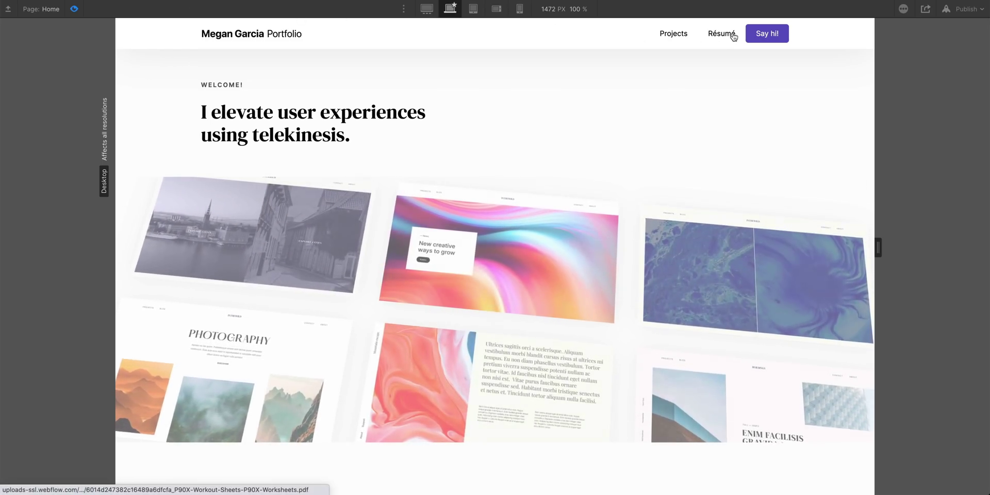
{"action": "left_click", "coordinate": [724, 33]}
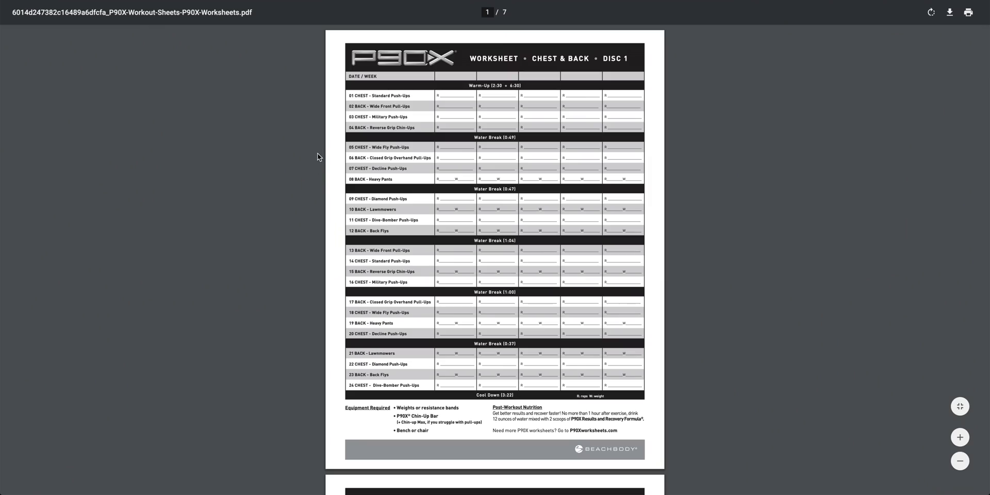
{"action": "scroll", "coordinate": [320, 153], "scroll_direction": "up", "scroll_amount": 2}
{"action": "scroll", "coordinate": [319, 153], "scroll_direction": "up", "scroll_amount": 2}
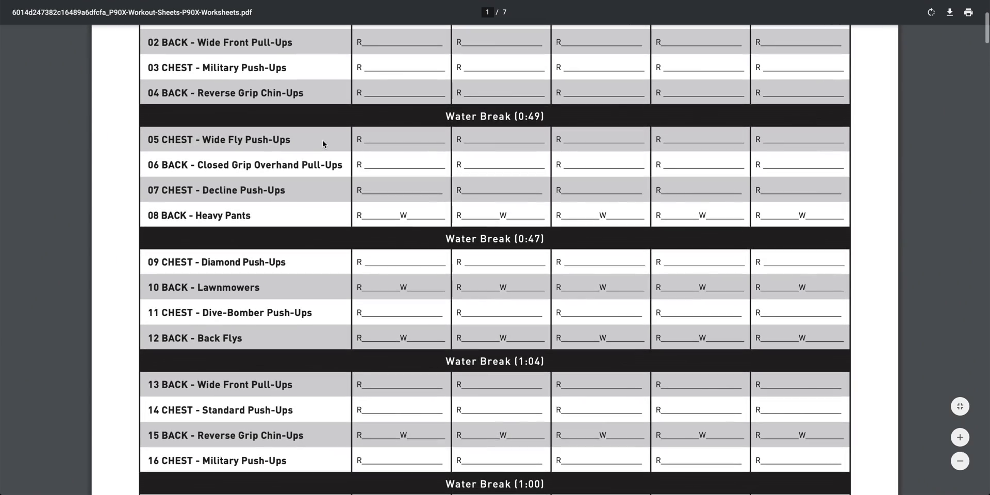
{"action": "scroll", "coordinate": [167, 122], "scroll_direction": "up", "scroll_amount": 1}
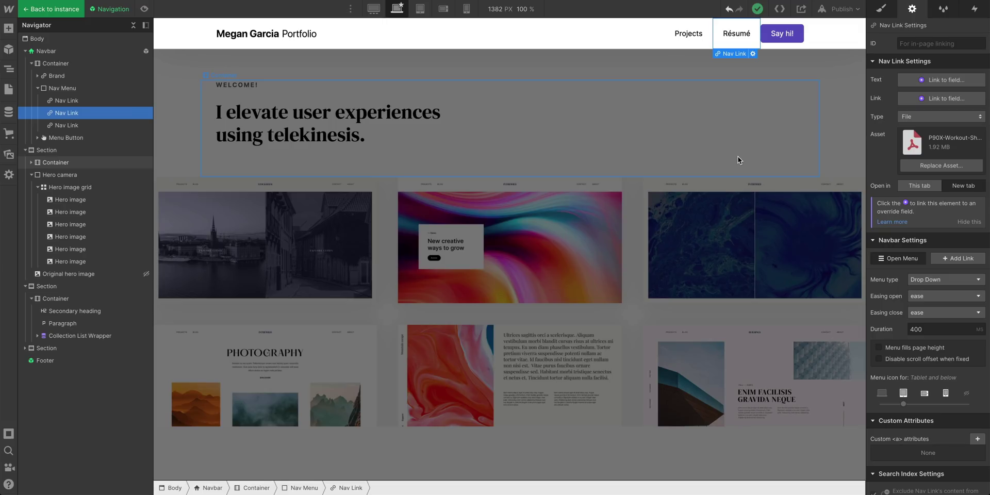
Step: Set the left margin of the Say hi! nav link button to 20 px to separate it from Résumé
{"action": "left_click", "coordinate": [695, 42]}
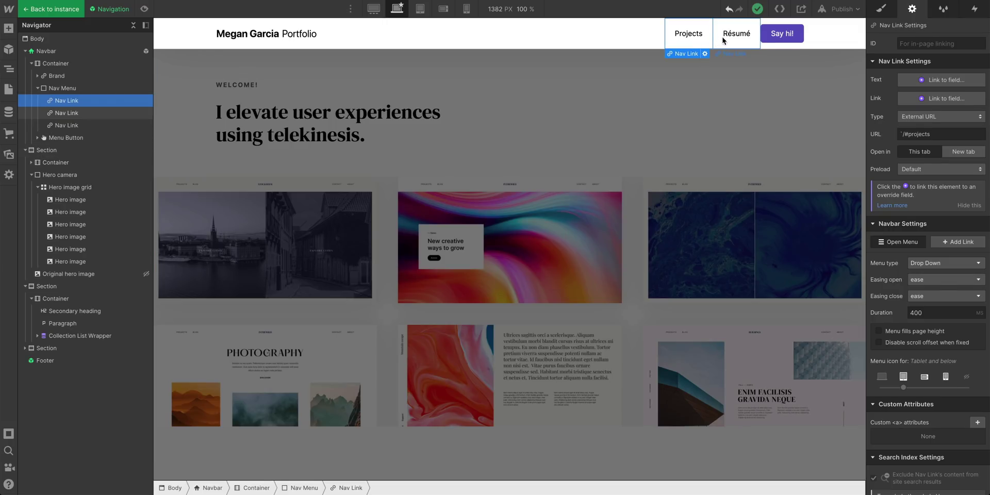
{"action": "left_click", "coordinate": [745, 45]}
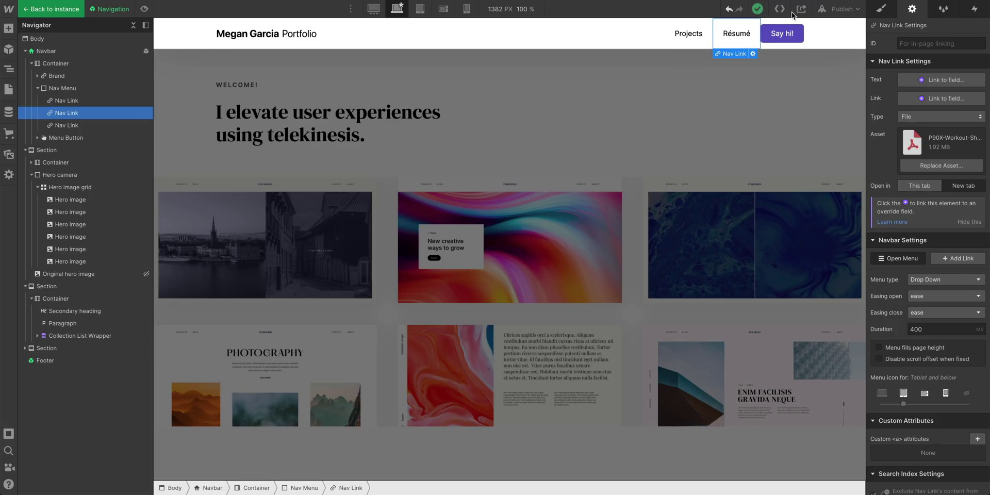
{"action": "key", "text": "s"}
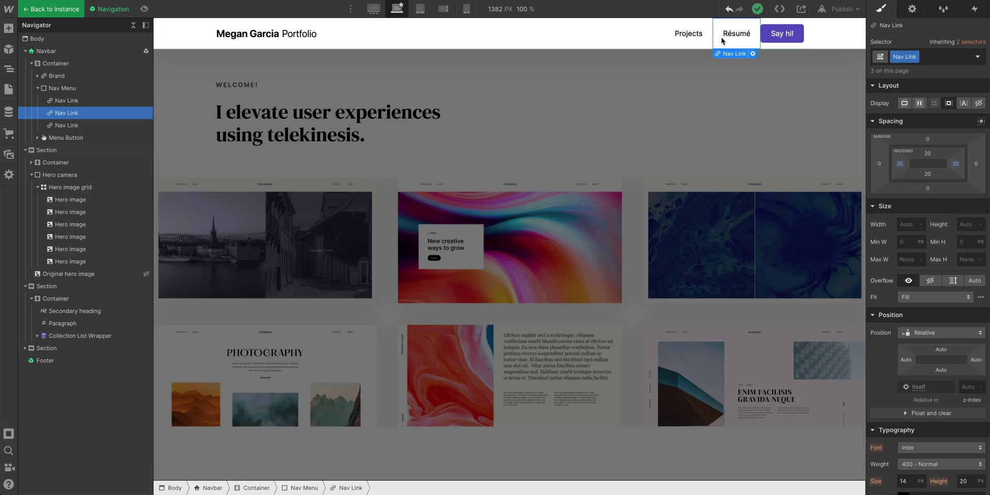
{"action": "left_click", "coordinate": [764, 39]}
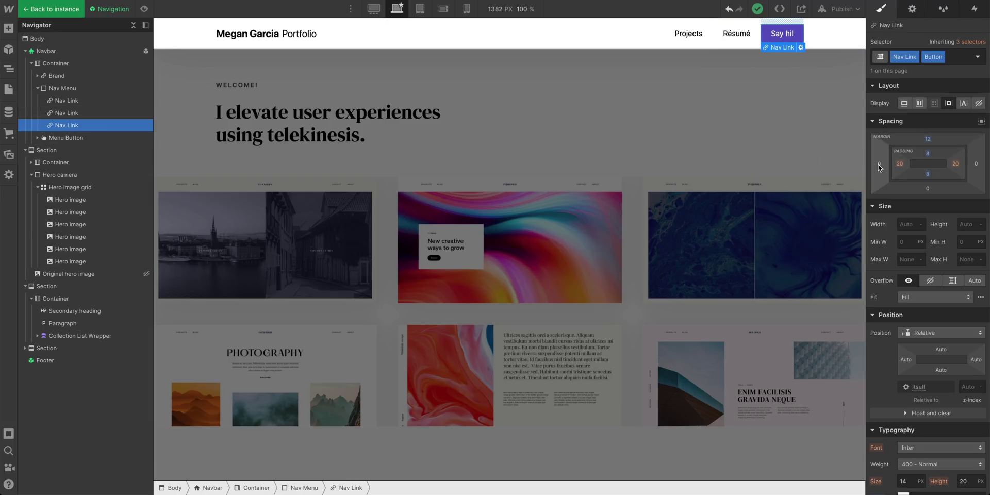
{"action": "left_click_drag", "start_coordinate": [875, 157], "coordinate": [867, 155]}
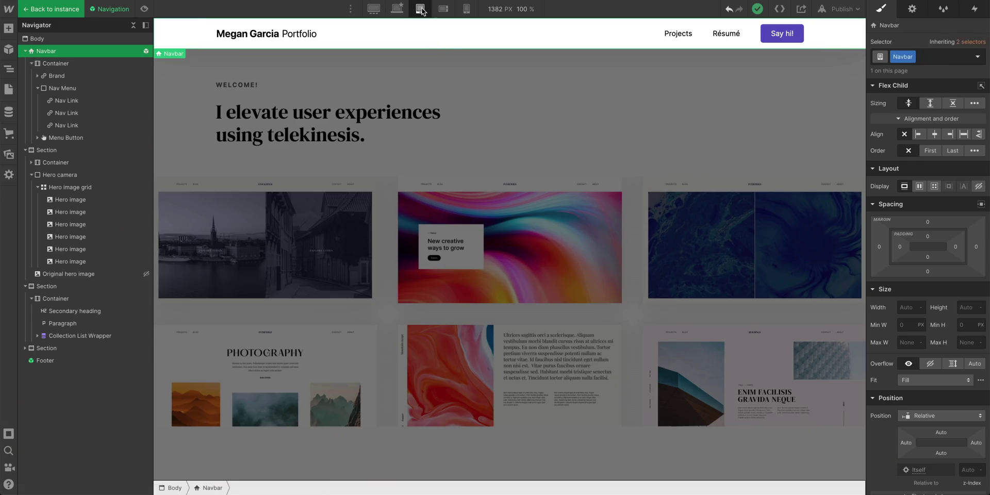
Step: Switch to the tablet breakpoint and open the navbar's dropdown menu from the menu button's settings
{"action": "left_click", "coordinate": [420, 9]}
{"action": "left_click", "coordinate": [678, 31]}
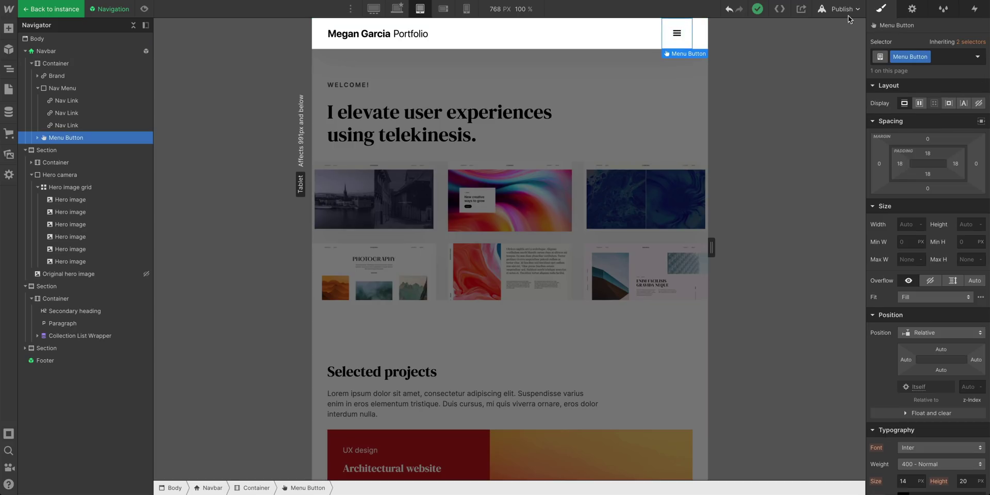
{"action": "left_click", "coordinate": [910, 9]}
{"action": "left_click", "coordinate": [898, 96]}
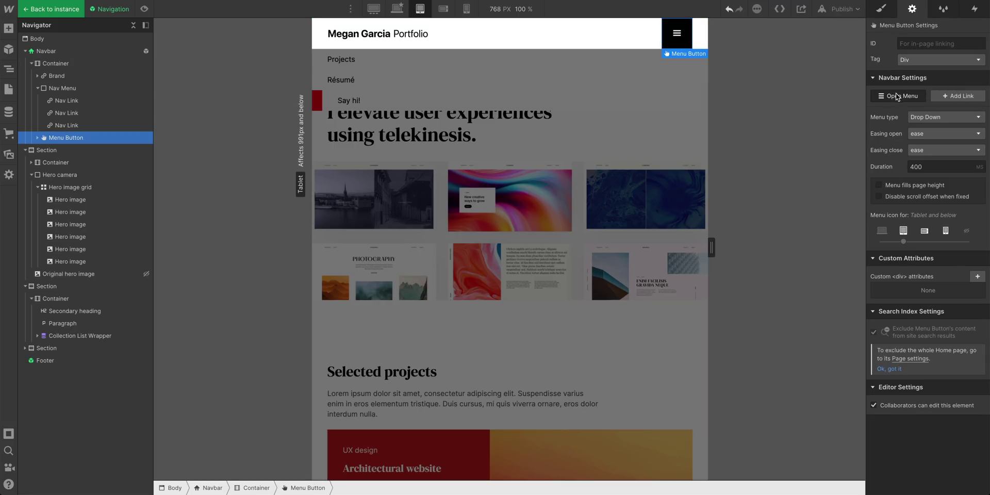
Step: Reset the red background color on the Nav Menu at the tablet breakpoint
{"action": "left_click", "coordinate": [319, 101]}
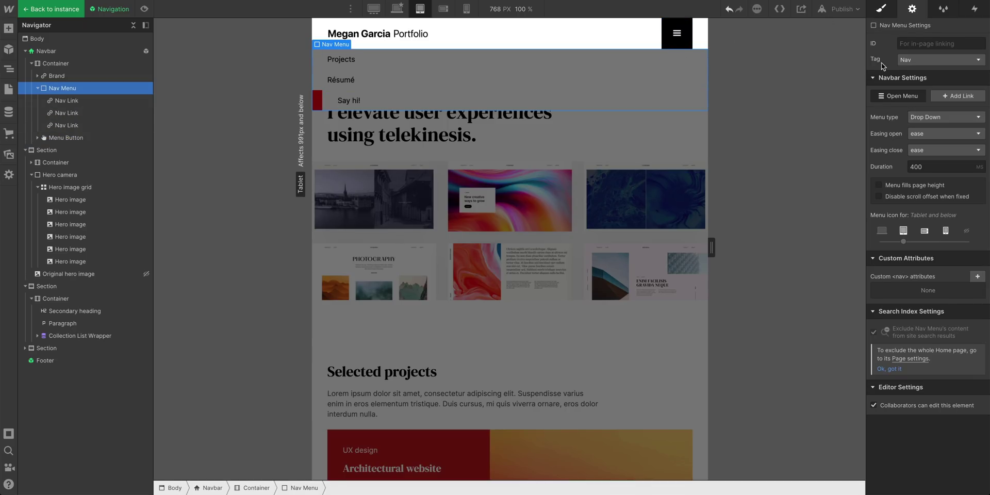
{"action": "key", "text": "s"}
{"action": "scroll", "coordinate": [895, 372], "scroll_direction": "down", "scroll_amount": 8}
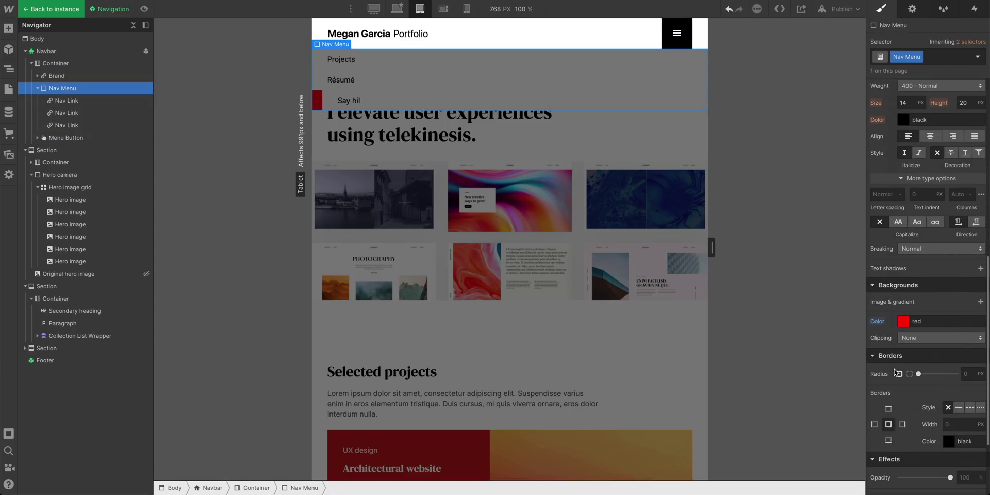
{"action": "left_click", "coordinate": [876, 322]}
{"action": "left_click", "coordinate": [890, 337]}
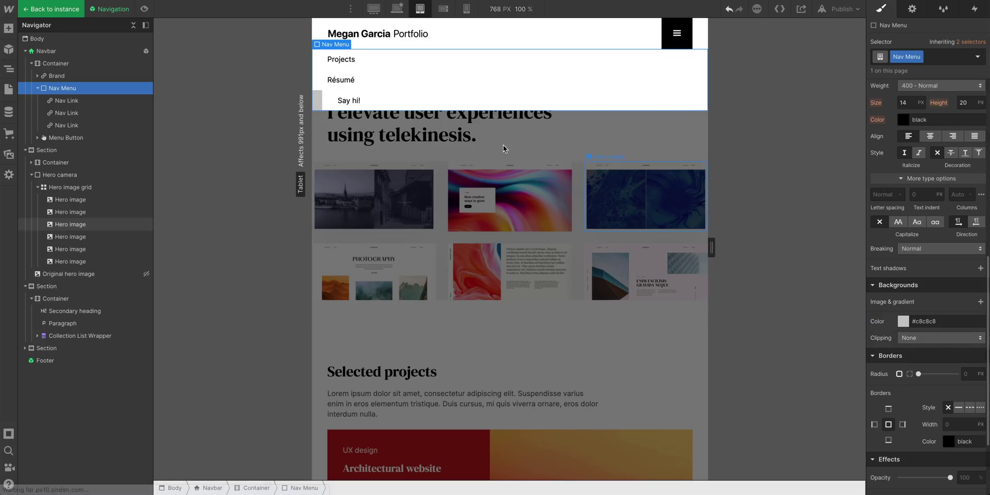
Step: Set the Say hi! nav link's left margin to 0 px at the tablet breakpoint
{"action": "left_click", "coordinate": [330, 101]}
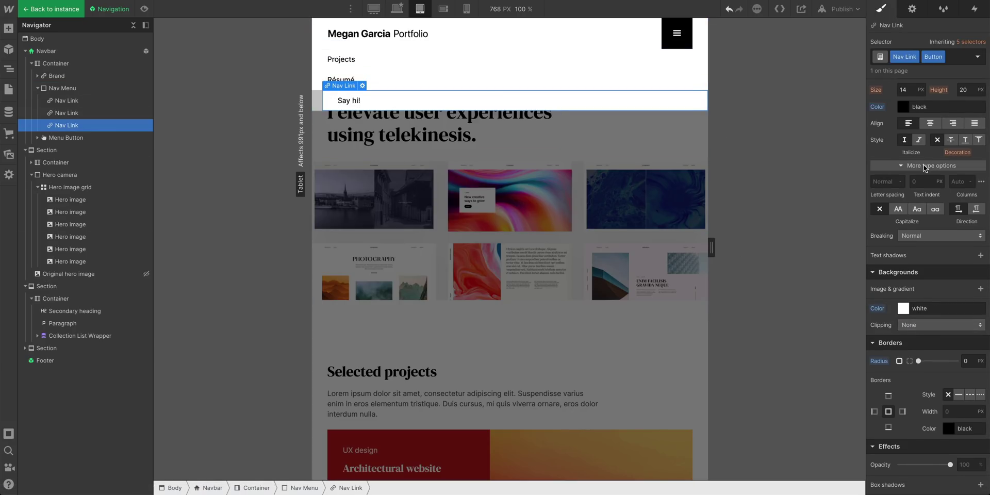
{"action": "scroll", "coordinate": [924, 168], "scroll_direction": "up", "scroll_amount": 8}
{"action": "left_click", "coordinate": [879, 164]}
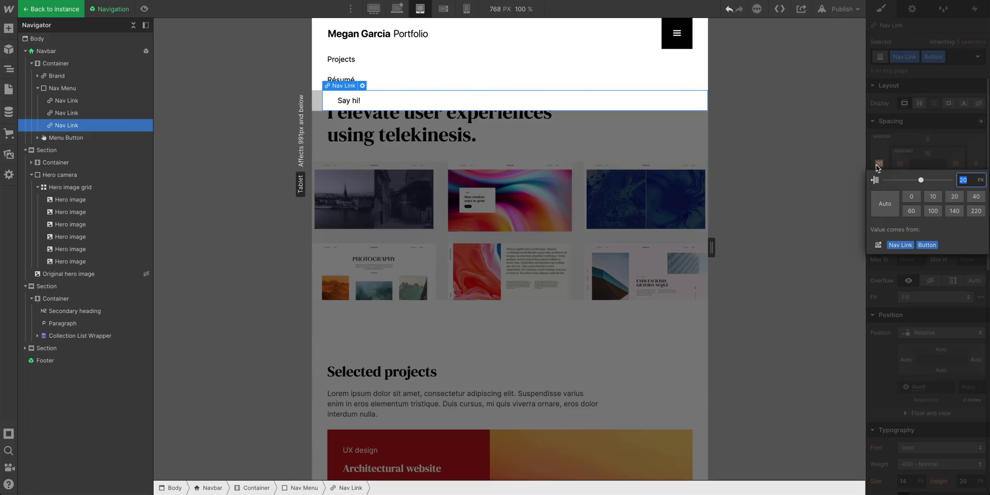
{"action": "left_click", "coordinate": [911, 196]}
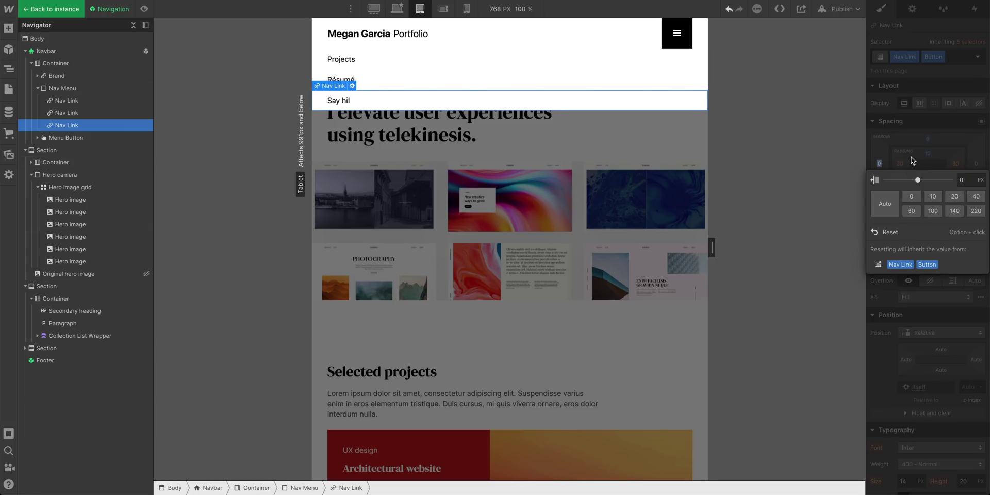
Step: Check the navigation at the mobile landscape and portrait breakpoints, and review the Home page at the desktop breakpoint
{"action": "left_click", "coordinate": [443, 11]}
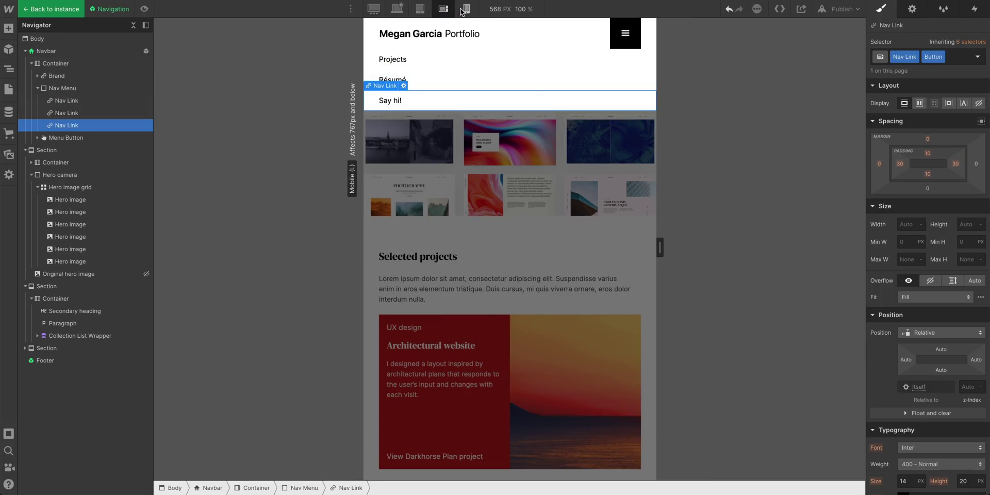
{"action": "left_click", "coordinate": [464, 10]}
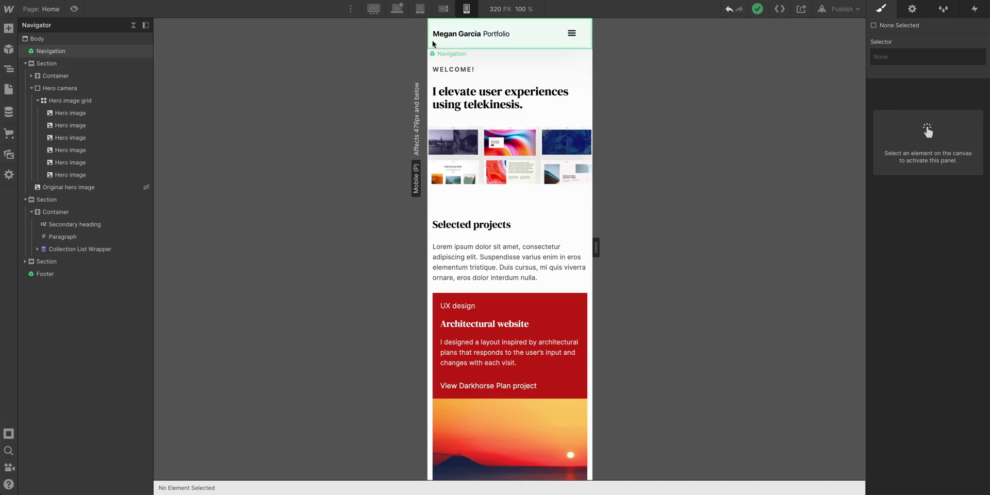
{"action": "left_click", "coordinate": [397, 8]}
{"action": "scroll", "coordinate": [420, 223], "scroll_direction": "down", "scroll_amount": 15}
{"action": "scroll", "coordinate": [420, 228], "scroll_direction": "up", "scroll_amount": 4}
{"action": "scroll", "coordinate": [420, 227], "scroll_direction": "down", "scroll_amount": 4}
{"action": "scroll", "coordinate": [421, 227], "scroll_direction": "up", "scroll_amount": 1}
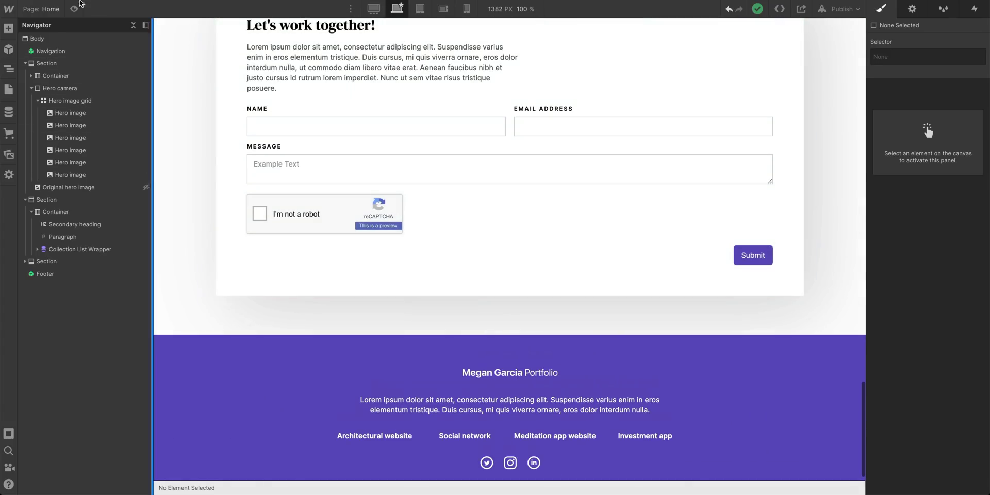
Step: Open the Contact page, edit the Contact form symbol, and show its Success state
{"action": "left_click", "coordinate": [53, 11]}
{"action": "left_click", "coordinate": [100, 106]}
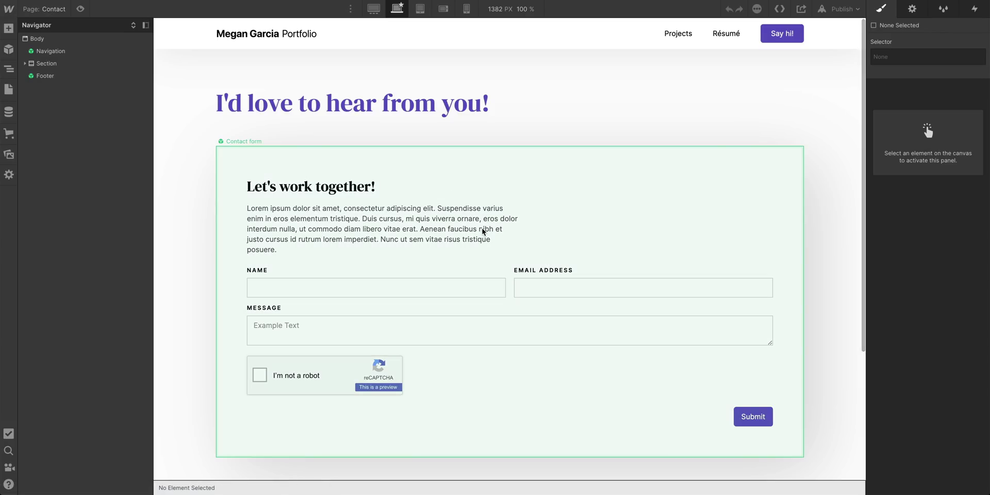
{"action": "double_click", "coordinate": [483, 231]}
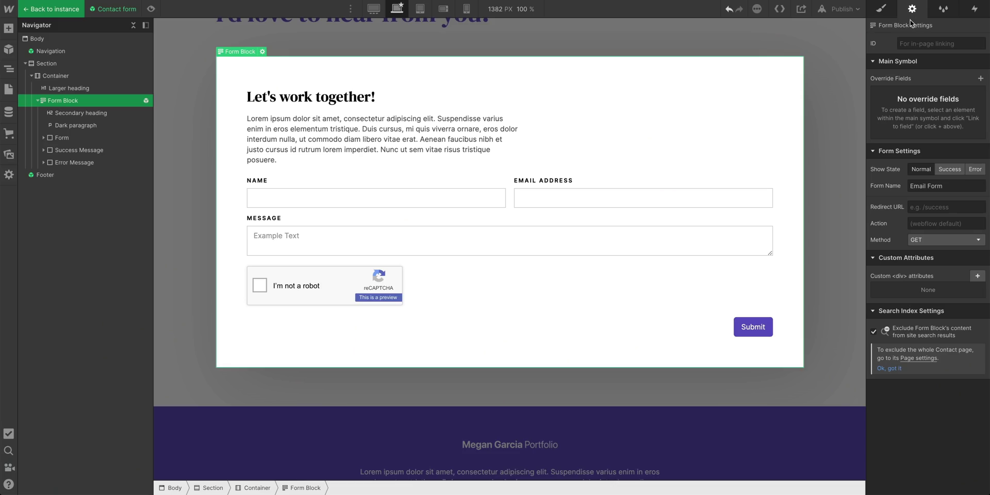
{"action": "left_click", "coordinate": [936, 172]}
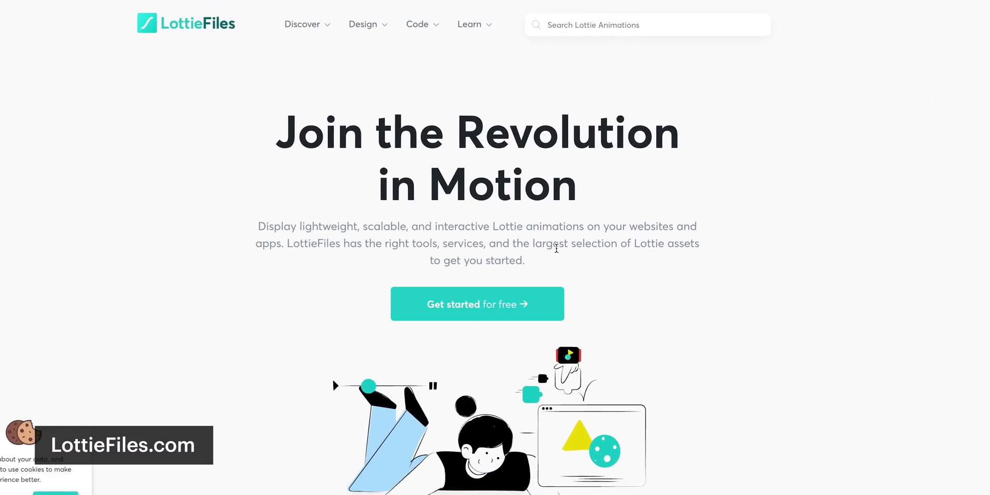
Step: On LottieFiles, search for success animations and download the Success Tick animation as JSON
{"action": "left_click", "coordinate": [588, 44]}
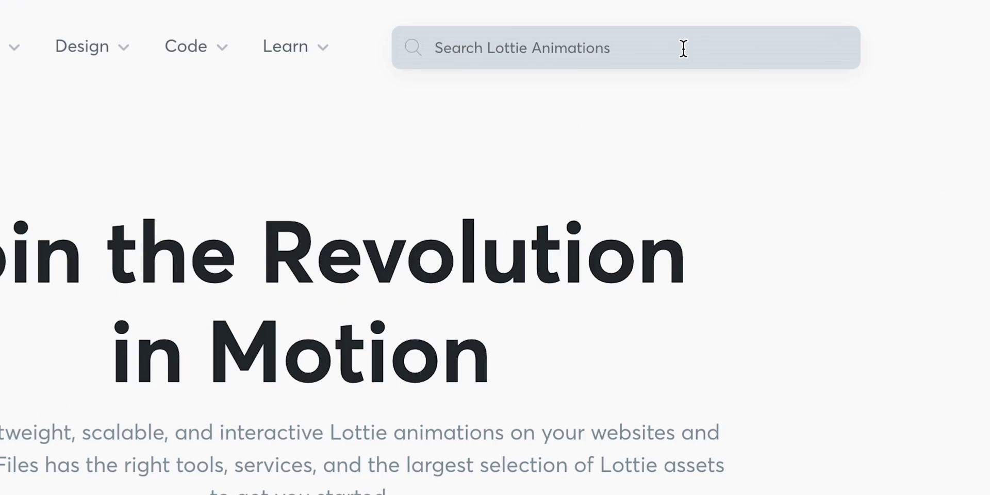
{"action": "left_click", "coordinate": [691, 41]}
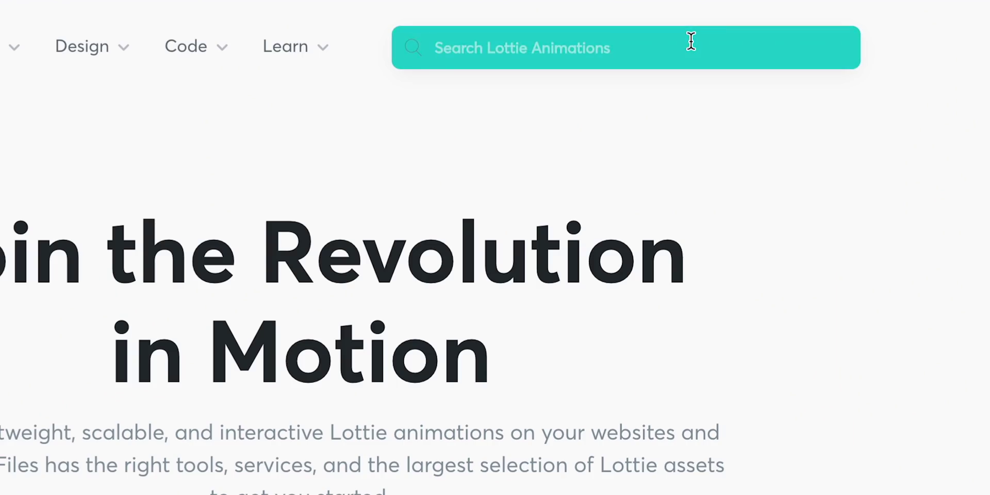
{"action": "type", "text": "success"}
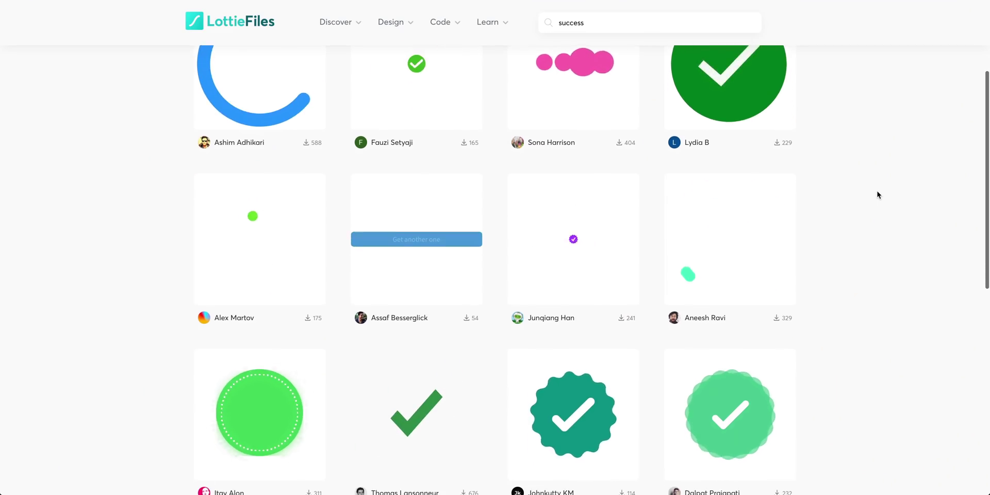
{"action": "scroll", "coordinate": [878, 195], "scroll_direction": "down", "scroll_amount": 5}
{"action": "scroll", "coordinate": [877, 194], "scroll_direction": "down", "scroll_amount": 3}
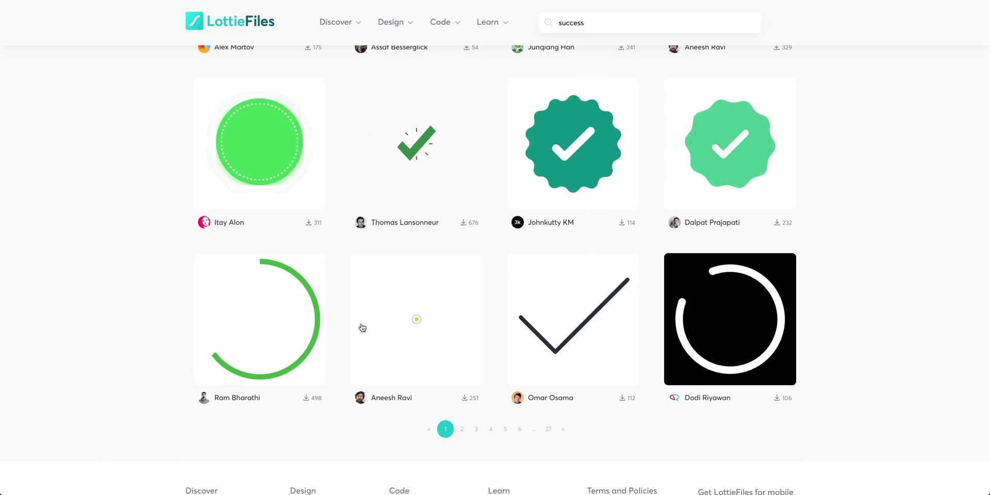
{"action": "left_click", "coordinate": [262, 342]}
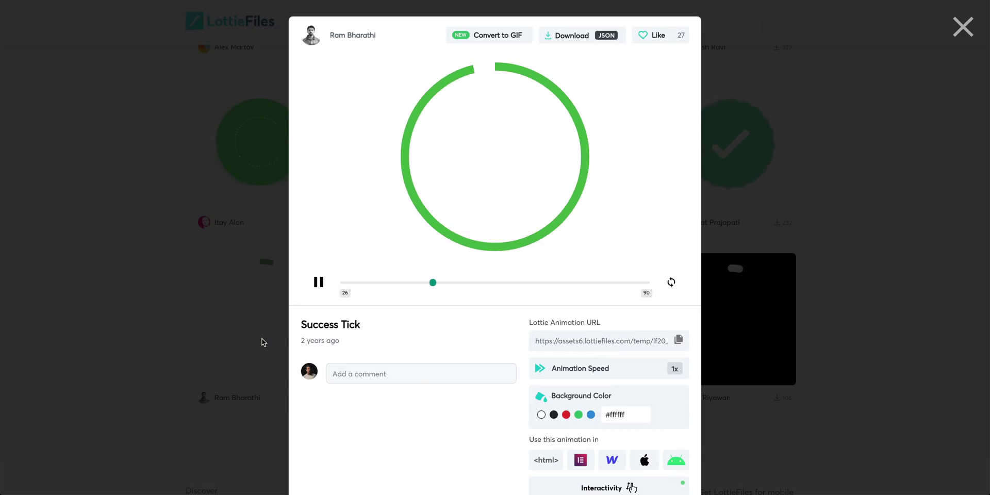
{"action": "left_click", "coordinate": [558, 40]}
{"action": "left_click", "coordinate": [553, 71]}
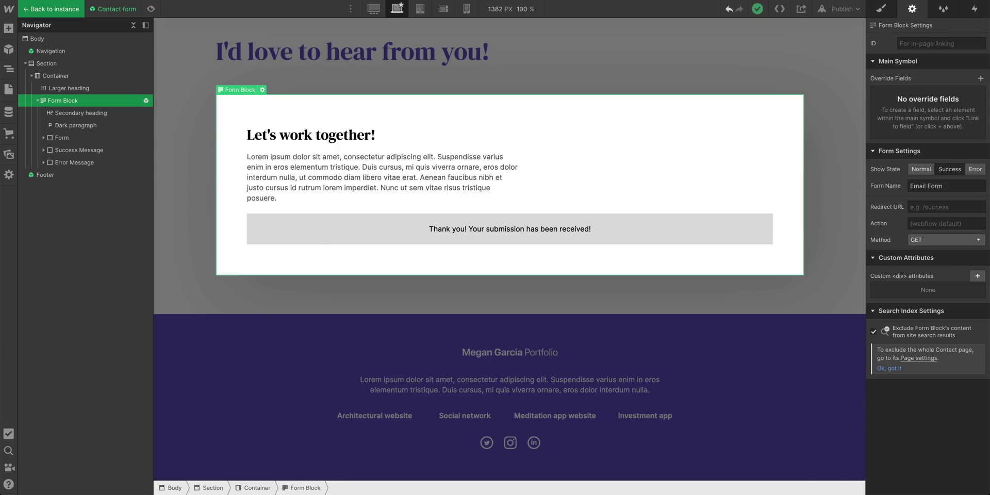
Step: Back in Webflow, insert the downloaded success-tick Lottie file below the form's thank-you text and preview the animation
{"action": "left_click_drag", "start_coordinate": [638, 385], "coordinate": [507, 239]}
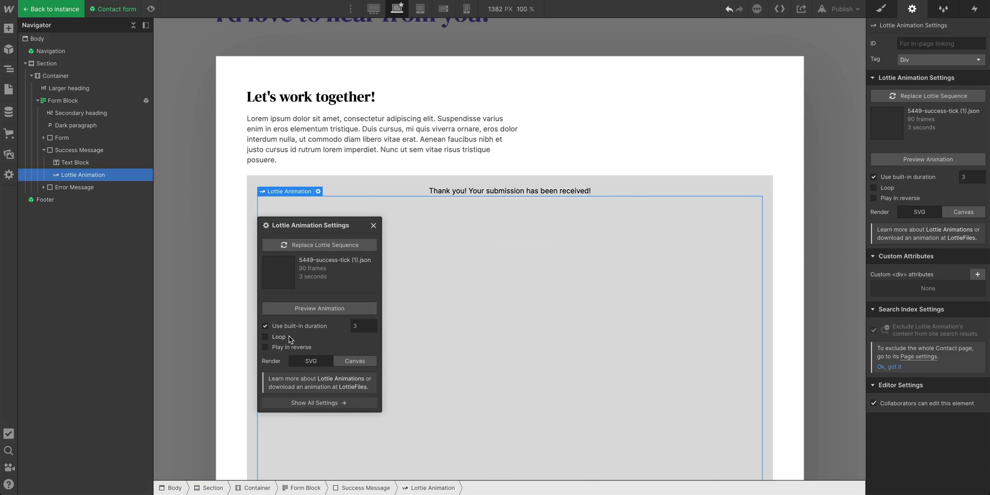
{"action": "left_click", "coordinate": [349, 312]}
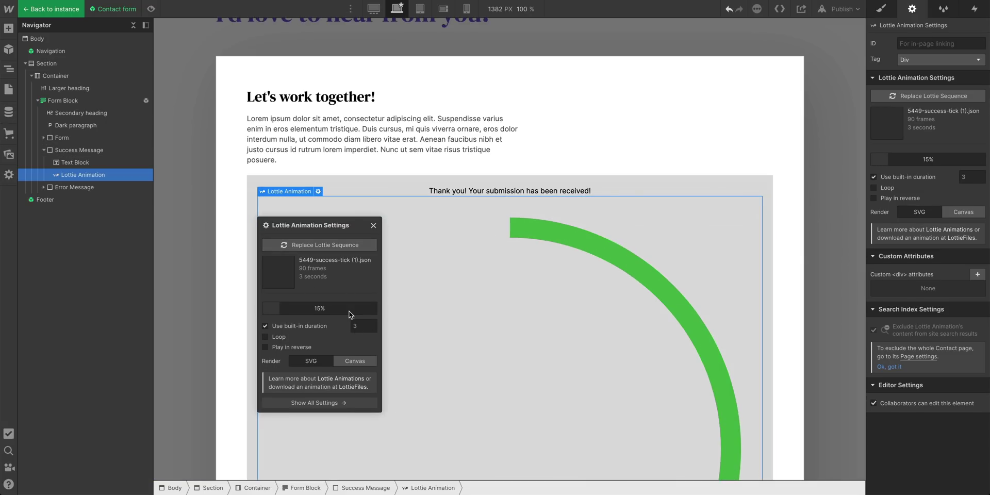
{"action": "left_click", "coordinate": [374, 226]}
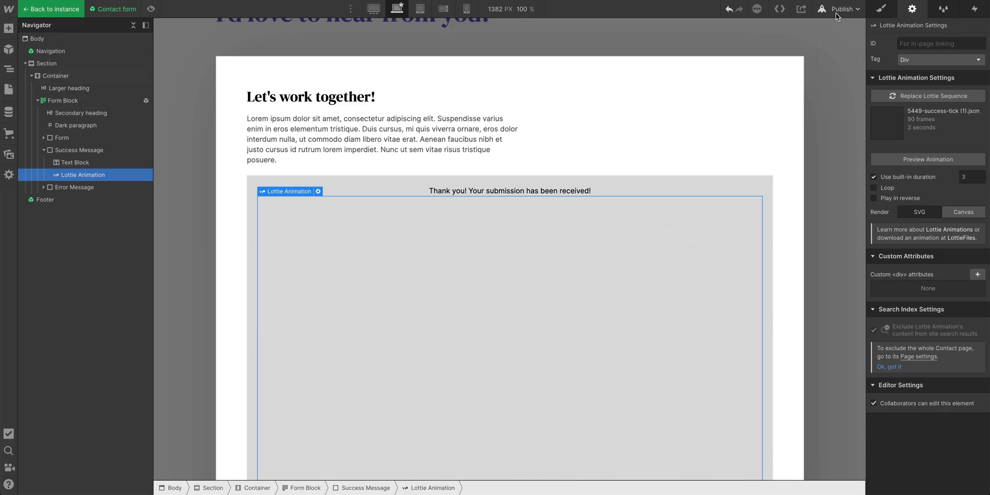
Step: Set the Success Message block's background color to transparent
{"action": "left_click", "coordinate": [881, 9]}
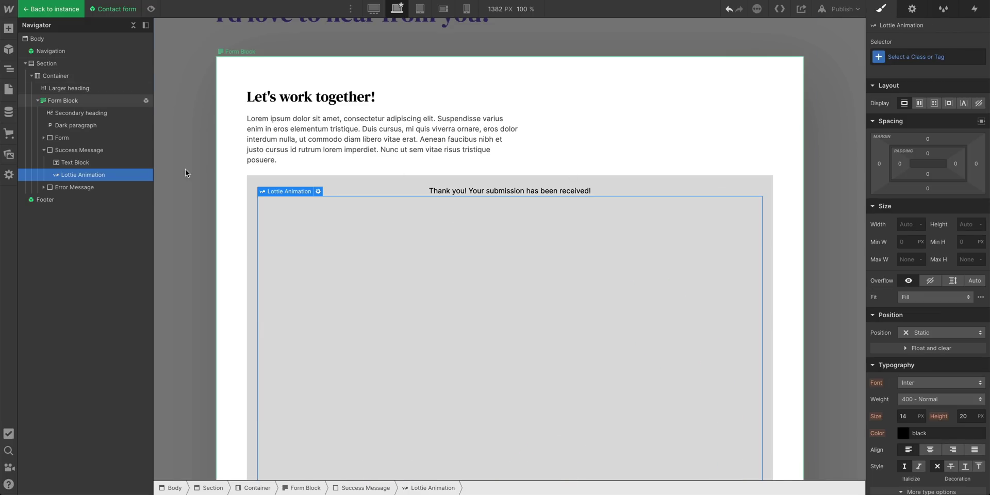
{"action": "left_click", "coordinate": [95, 150]}
{"action": "scroll", "coordinate": [650, 295], "scroll_direction": "down", "scroll_amount": 4}
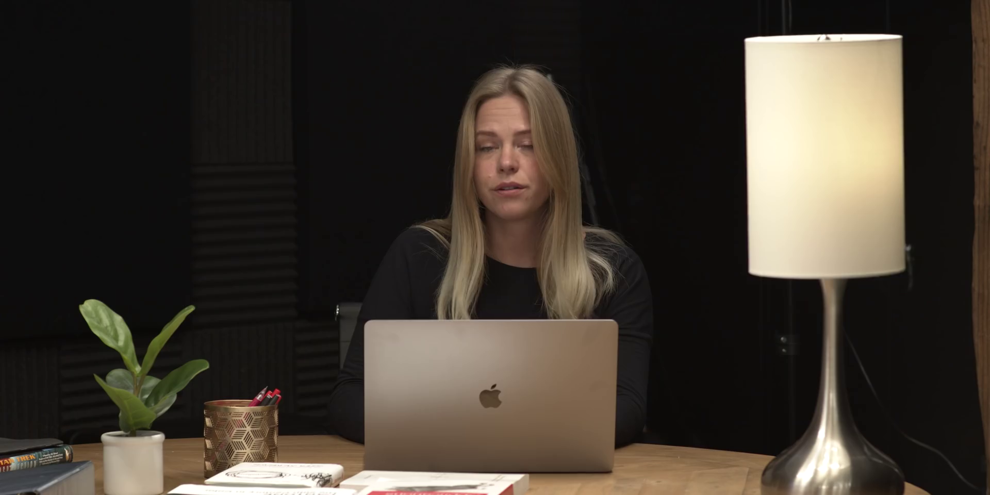
{"action": "left_click", "coordinate": [910, 428]}
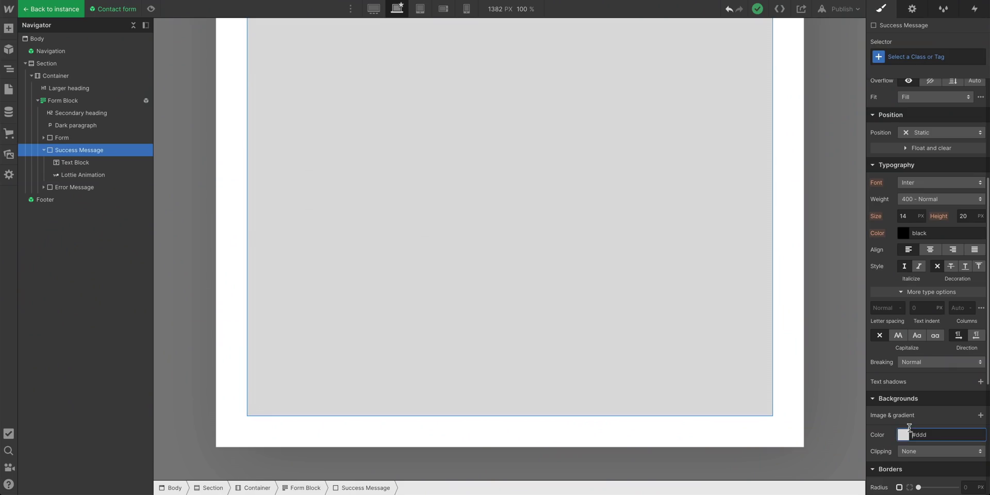
{"action": "left_click", "coordinate": [907, 433]}
{"action": "left_click", "coordinate": [876, 415]}
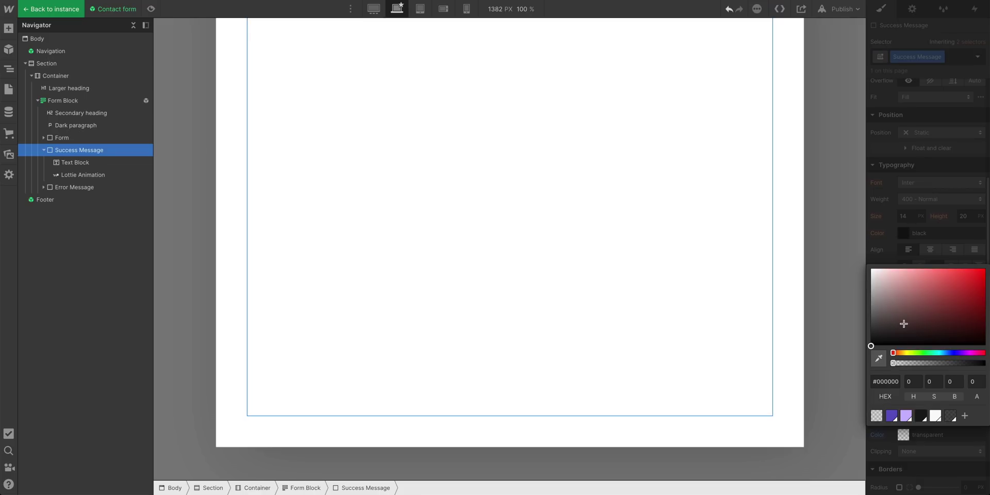
{"action": "left_click", "coordinate": [902, 220]}
Step: Limit the Lottie animation's maximum width to 300 px and center it horizontally with auto side margins
{"action": "left_click", "coordinate": [650, 253]}
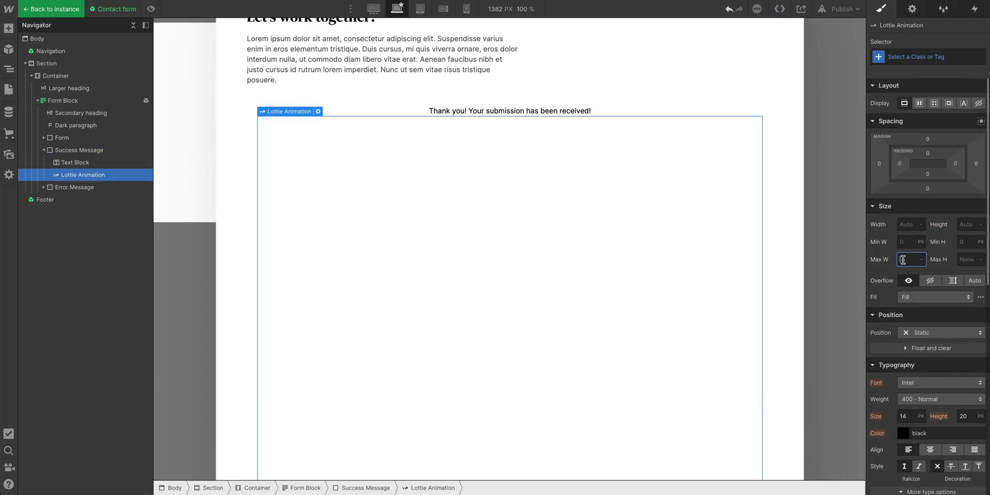
{"action": "type", "text": "300"}
{"action": "key", "text": "Return"}
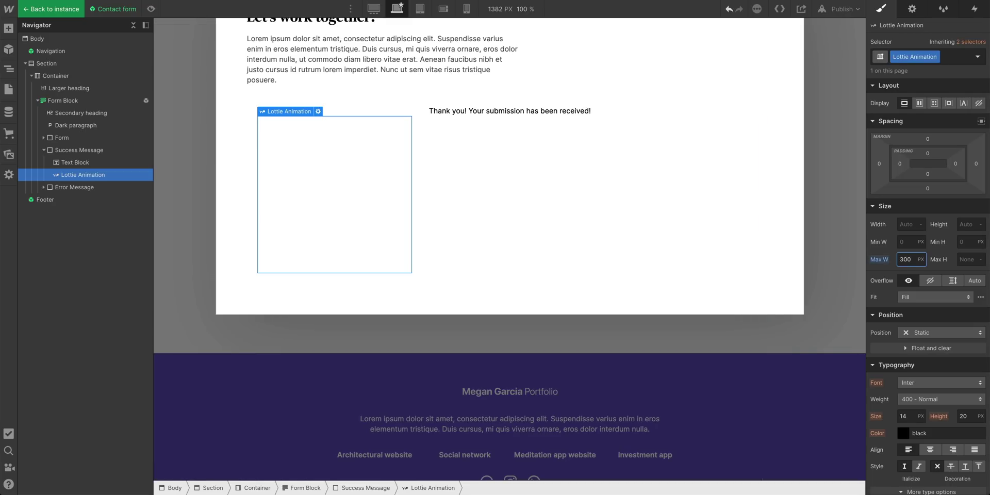
{"action": "left_click", "coordinate": [980, 121]}
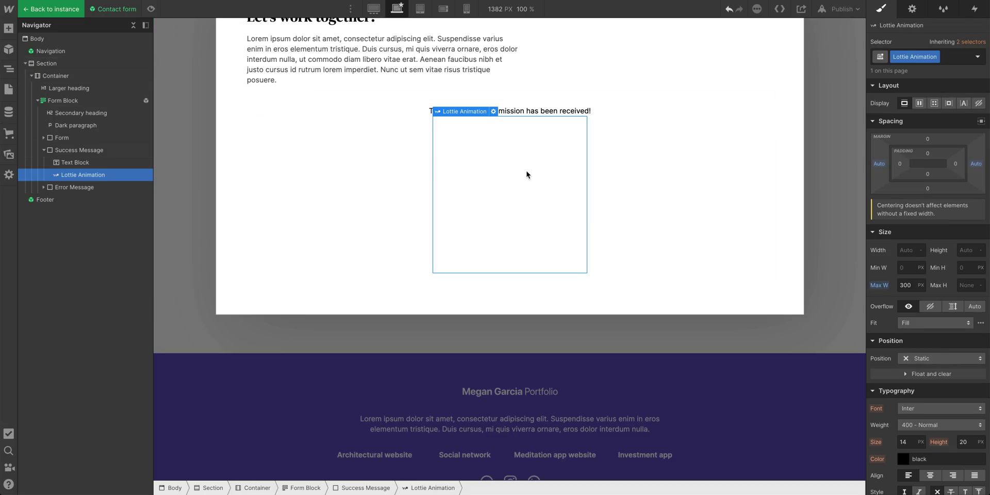
Step: Move the Lottie animation above the thank-you text in the Success Message and preview the page
{"action": "left_click_drag", "start_coordinate": [527, 174], "coordinate": [506, 106]}
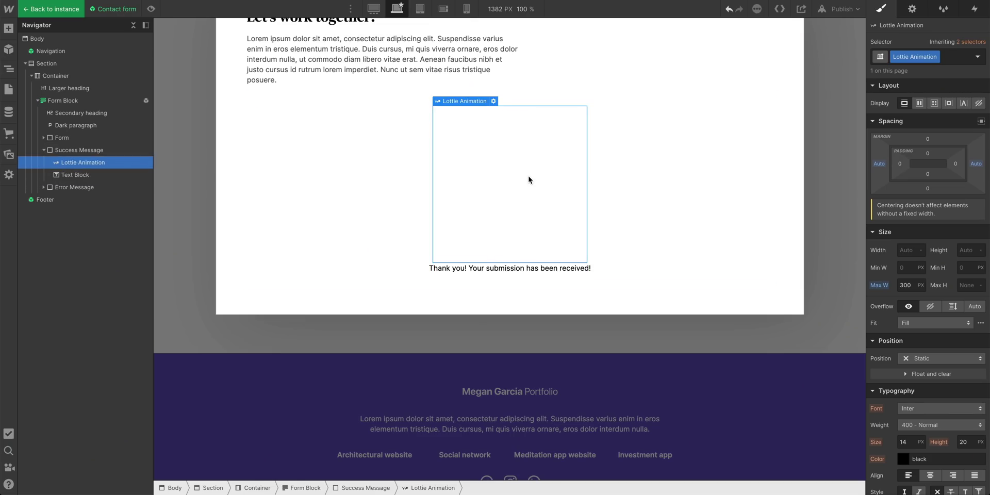
{"action": "scroll", "coordinate": [529, 179], "scroll_direction": "up", "scroll_amount": 3}
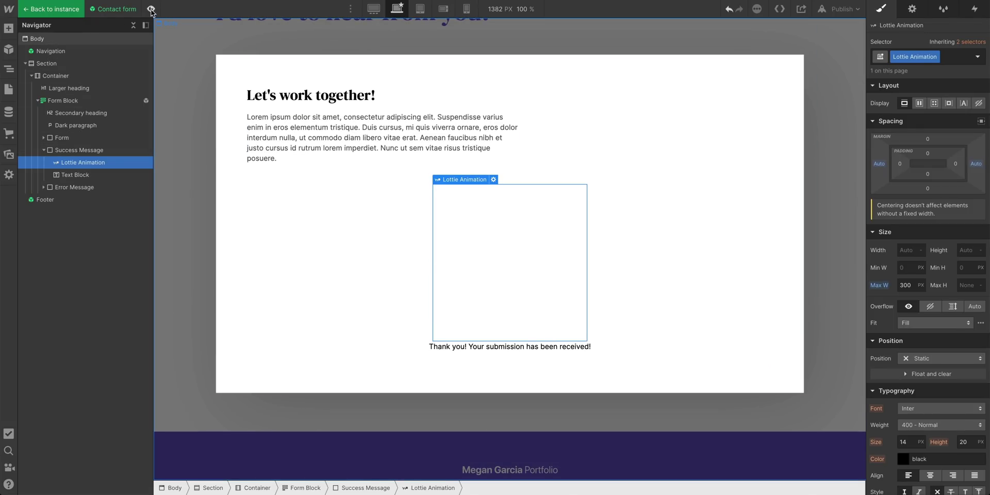
{"action": "left_click", "coordinate": [151, 9]}
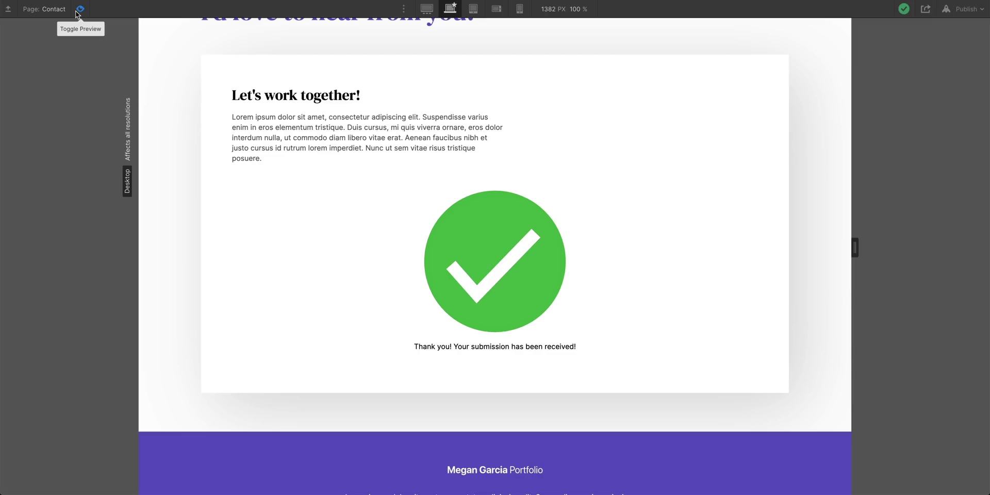
{"action": "left_click", "coordinate": [80, 9]}
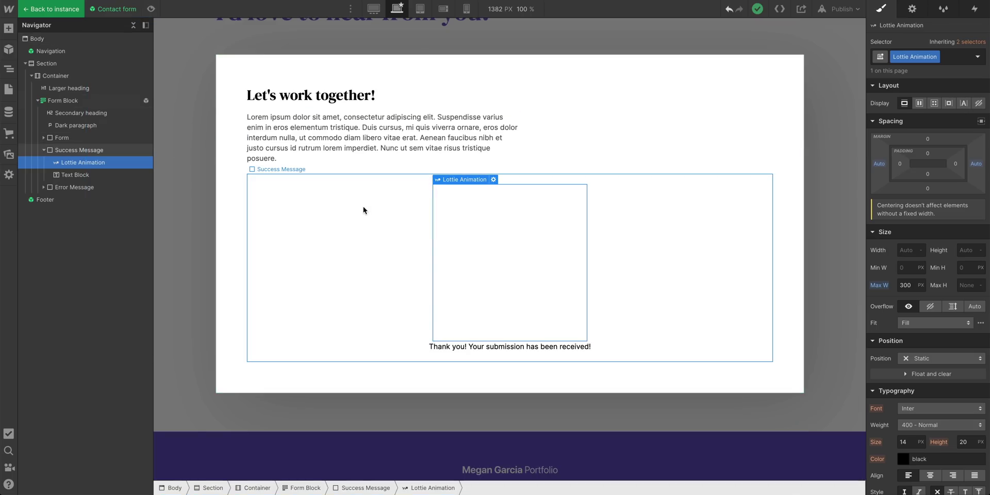
Step: Set the Lottie animation's maximum width to 100 px and check it in preview mode
{"action": "left_click_drag", "start_coordinate": [911, 285], "coordinate": [920, 288]}
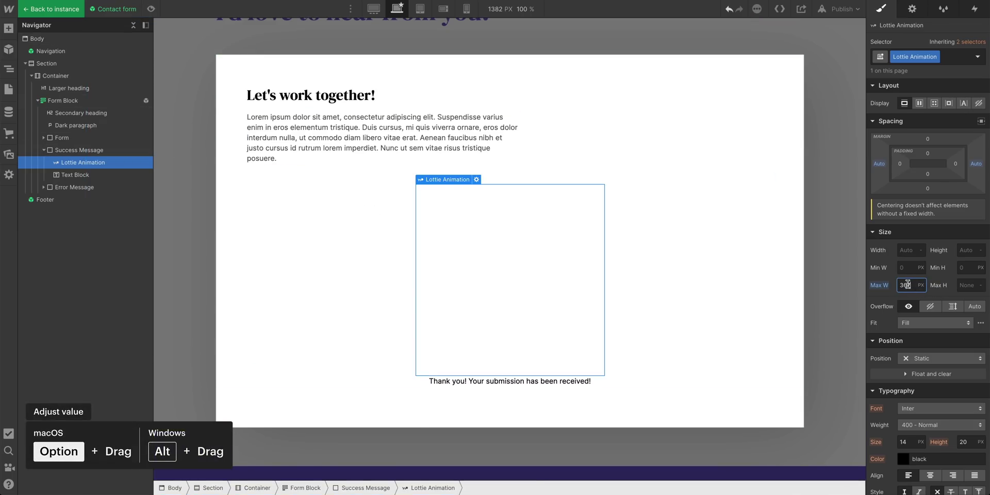
{"action": "left_click", "coordinate": [907, 284]}
{"action": "type", "text": "100"}
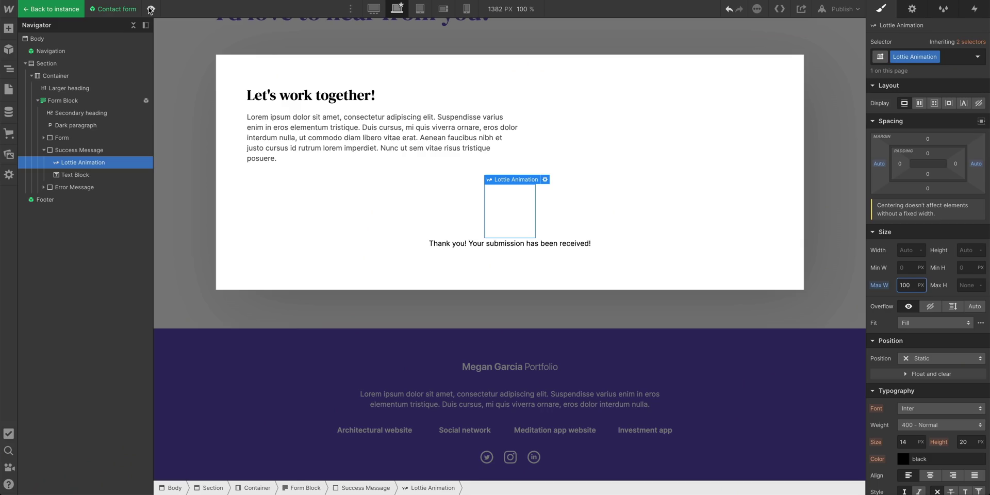
{"action": "key", "text": "super+shift+p"}
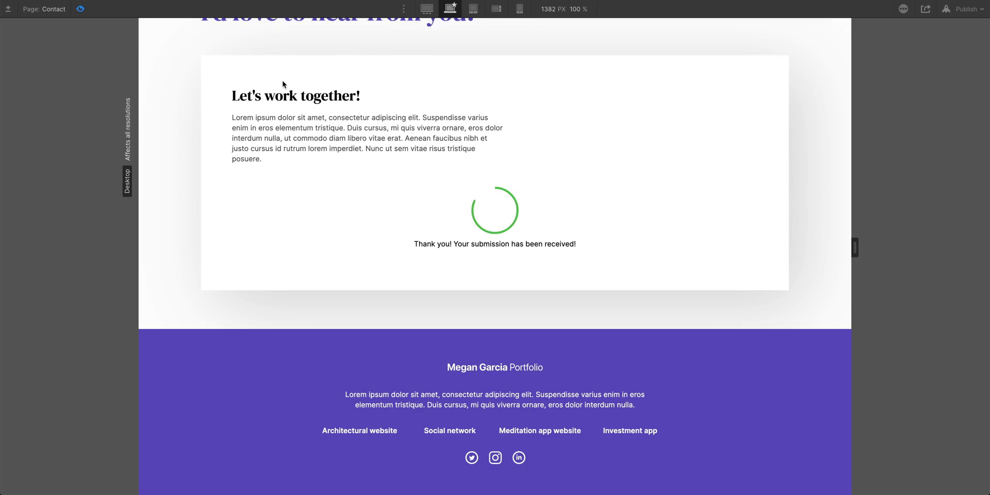
{"action": "scroll", "coordinate": [283, 84], "scroll_direction": "up", "scroll_amount": 1}
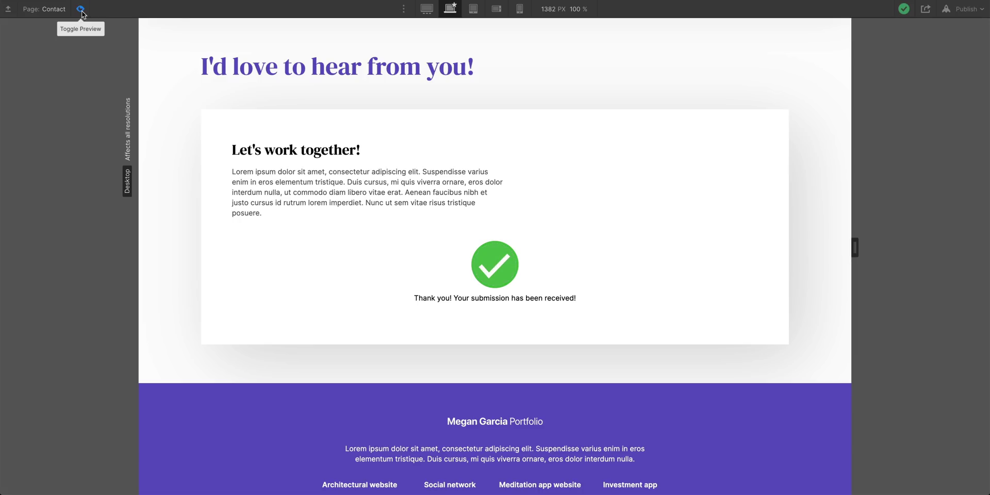
{"action": "left_click", "coordinate": [81, 10]}
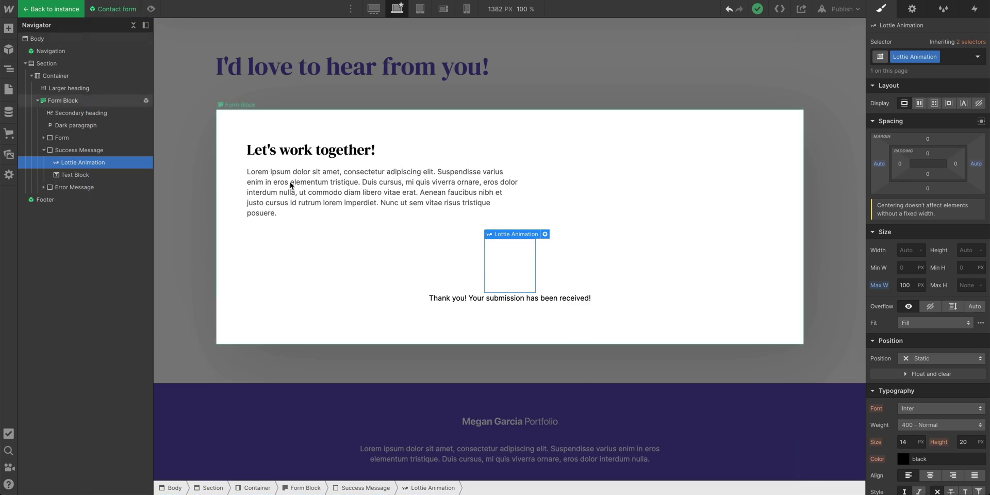
Step: Give the Lottie animation a 20 px bottom margin to separate it from the thank-you text, and preview the result
{"action": "left_click", "coordinate": [556, 267]}
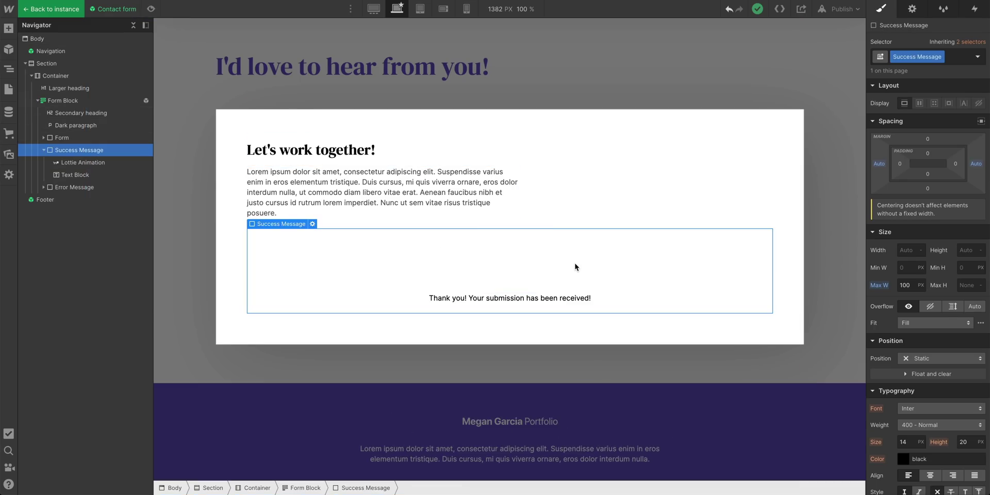
{"action": "left_click", "coordinate": [492, 278]}
{"action": "left_click_drag", "start_coordinate": [960, 185], "coordinate": [938, 194]}
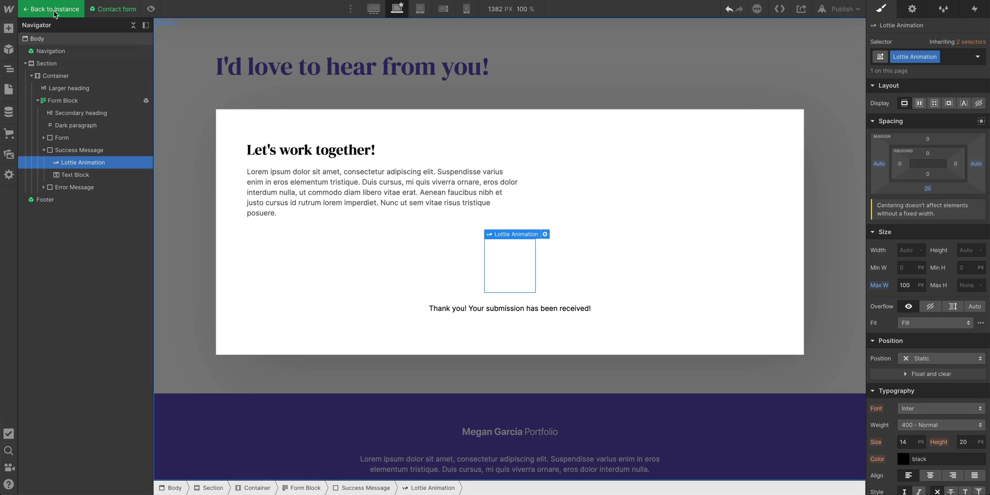
{"action": "left_click", "coordinate": [151, 9]}
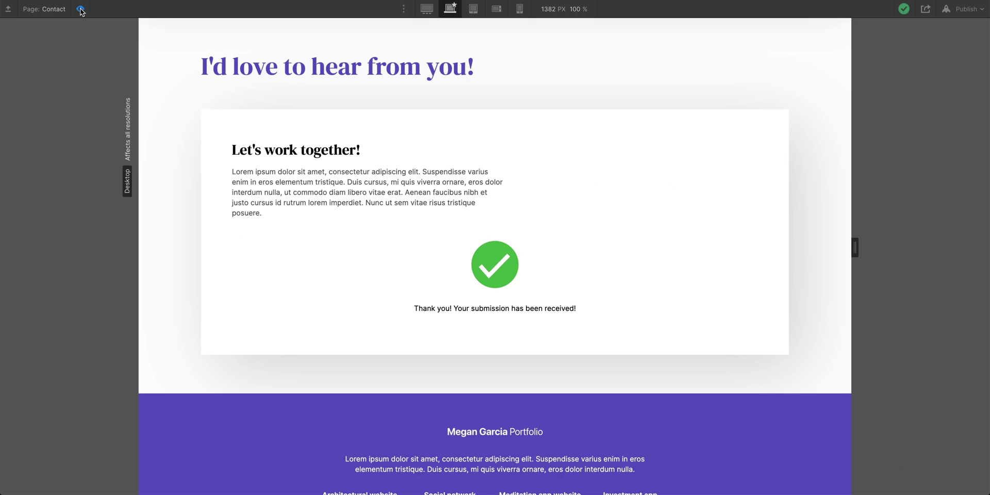
{"action": "left_click", "coordinate": [80, 9]}
Step: Leave the Contact page and open the Projects Template collection page
{"action": "left_click", "coordinate": [60, 9]}
{"action": "left_click", "coordinate": [8, 90]}
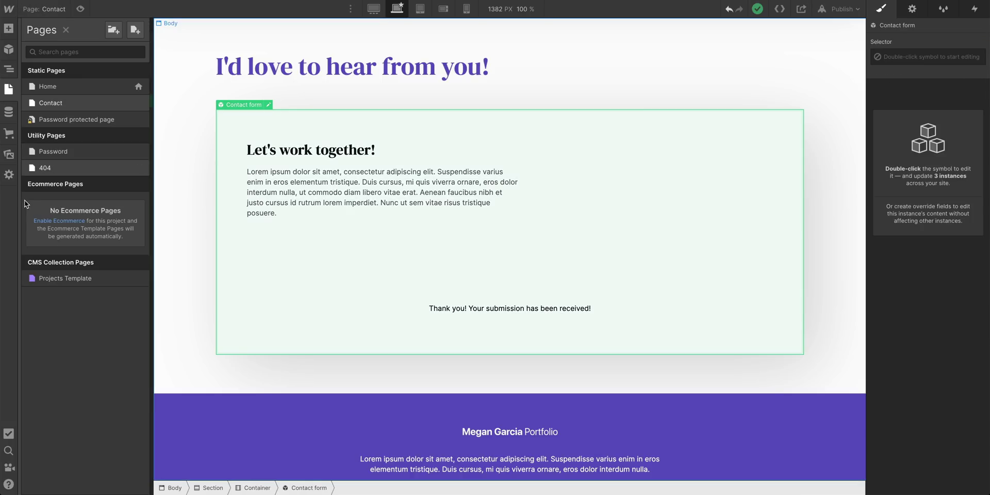
{"action": "left_click", "coordinate": [105, 283]}
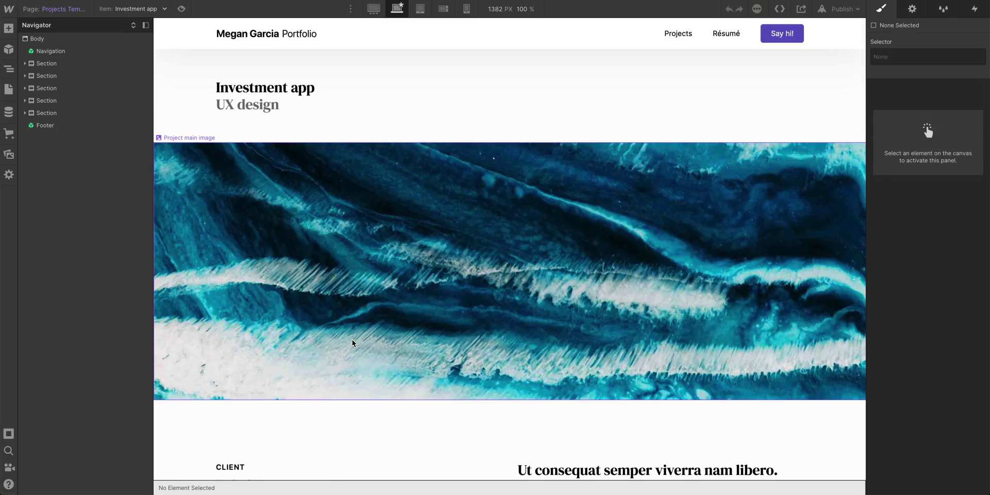
Step: Duplicate the project image inside the first card of the Other projects collection list
{"action": "scroll", "coordinate": [351, 340], "scroll_direction": "down", "scroll_amount": 10}
{"action": "scroll", "coordinate": [352, 341], "scroll_direction": "down", "scroll_amount": 12}
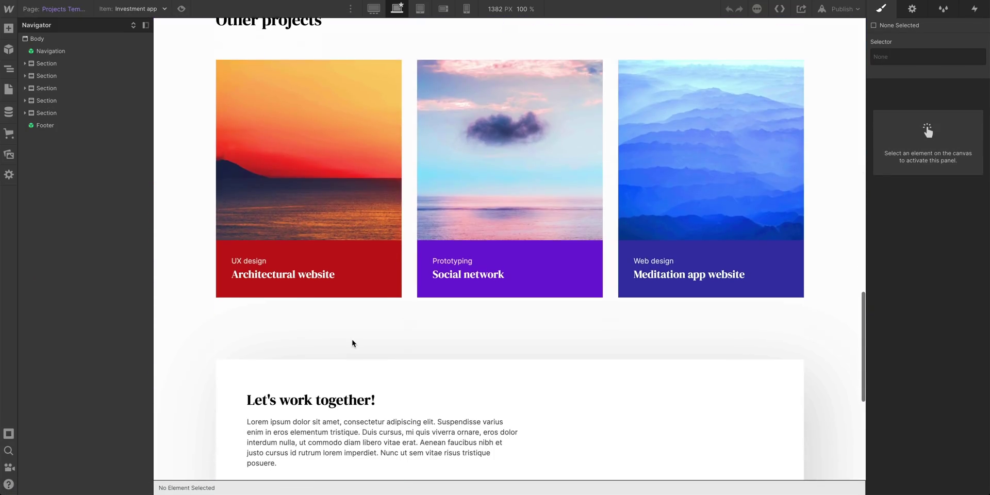
{"action": "scroll", "coordinate": [287, 243], "scroll_direction": "up", "scroll_amount": 2}
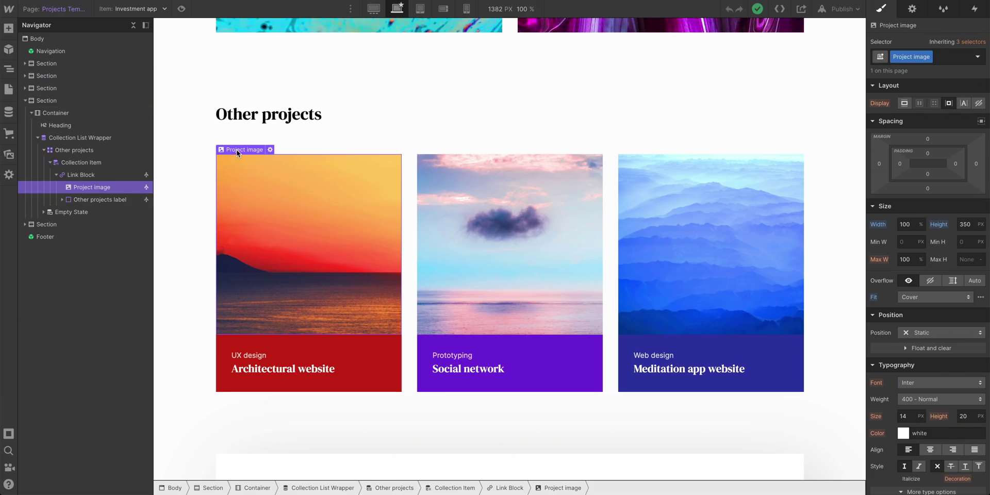
{"action": "right_click", "coordinate": [236, 150]}
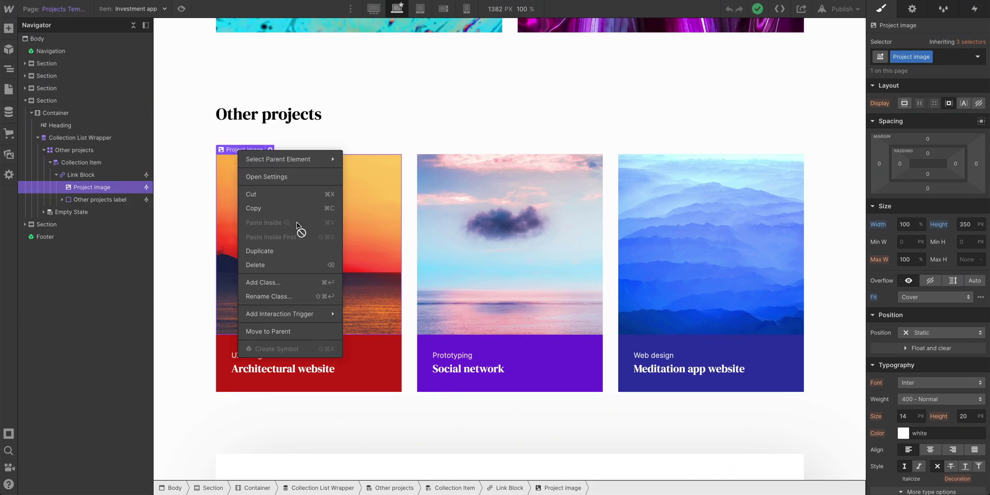
{"action": "left_click", "coordinate": [290, 250]}
{"action": "scroll", "coordinate": [336, 374], "scroll_direction": "down", "scroll_amount": 2}
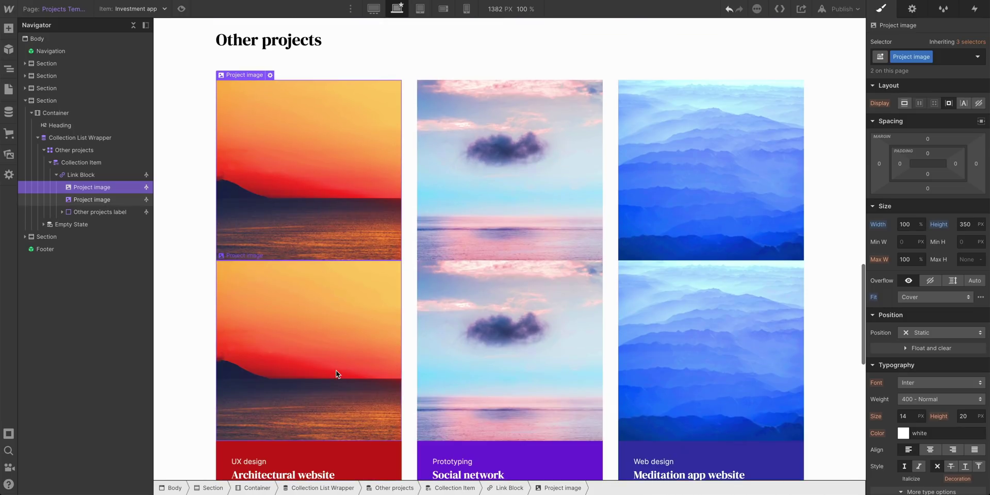
Step: Replace the Project image class on the lower duplicate image with the existing Selected projects effect class
{"action": "left_click", "coordinate": [329, 338]}
{"action": "left_click", "coordinate": [936, 57]}
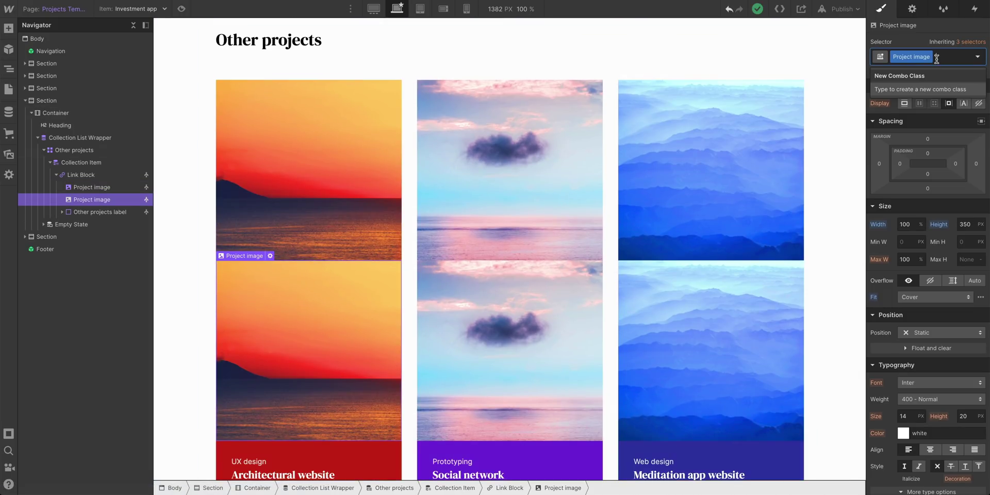
{"action": "key", "text": "BackSpace"}
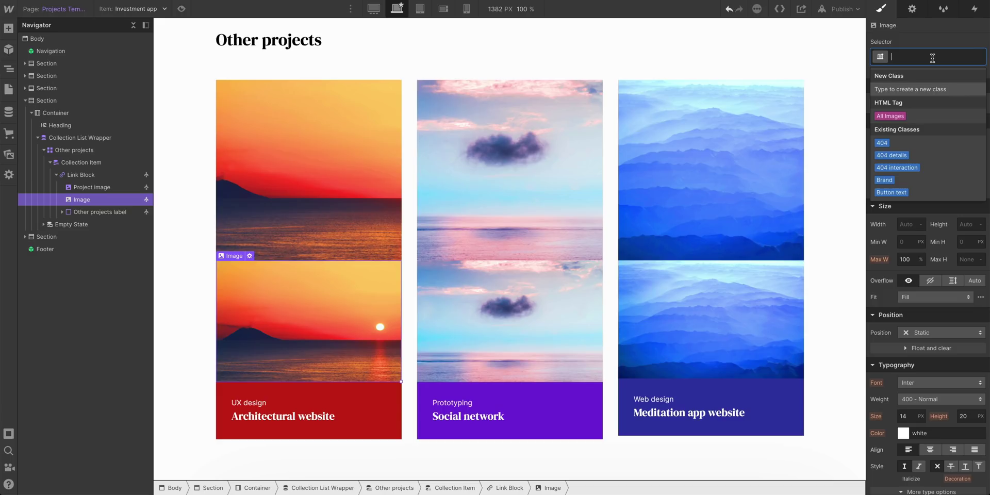
{"action": "type", "text": "effe"}
{"action": "key", "text": "Down"}
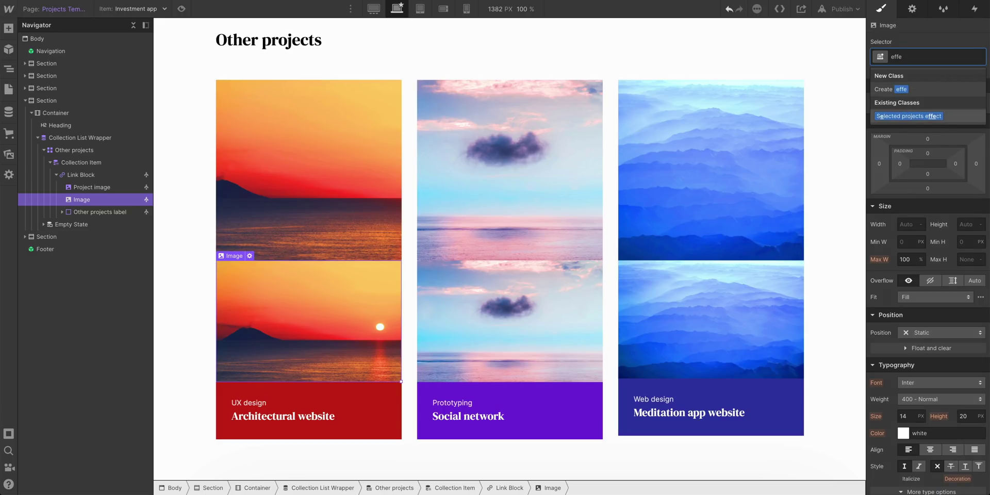
{"action": "key", "text": "Return"}
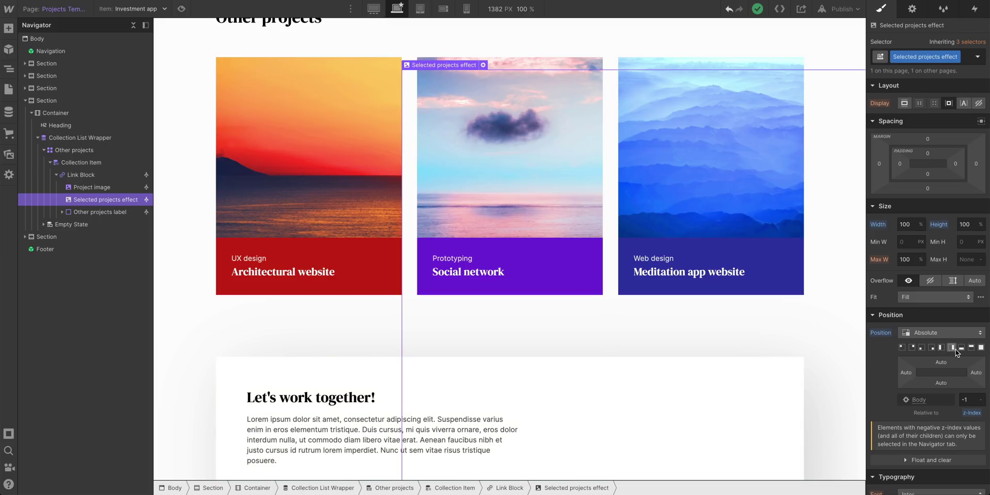
Step: Pin the Selected projects effect image to all four sides at 0% and set its parent Link Block to relative position
{"action": "left_click", "coordinate": [980, 347]}
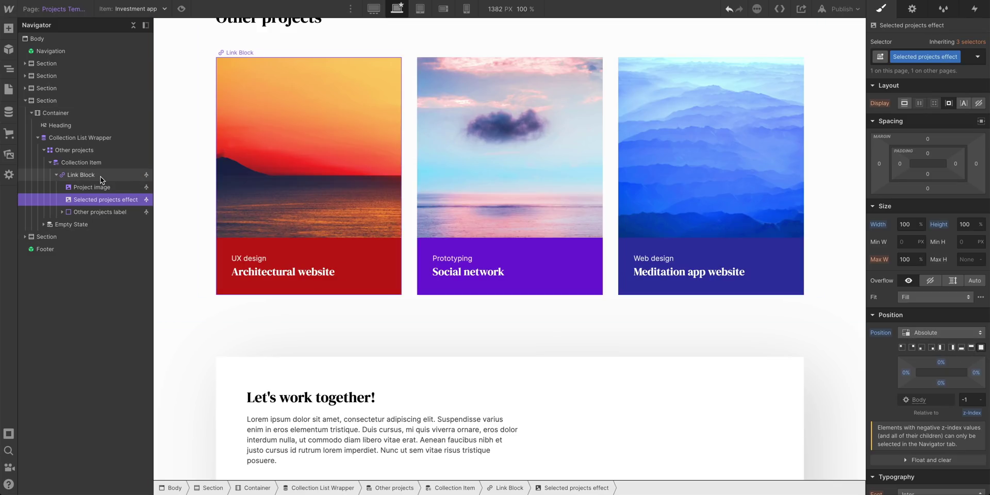
{"action": "left_click", "coordinate": [85, 176]}
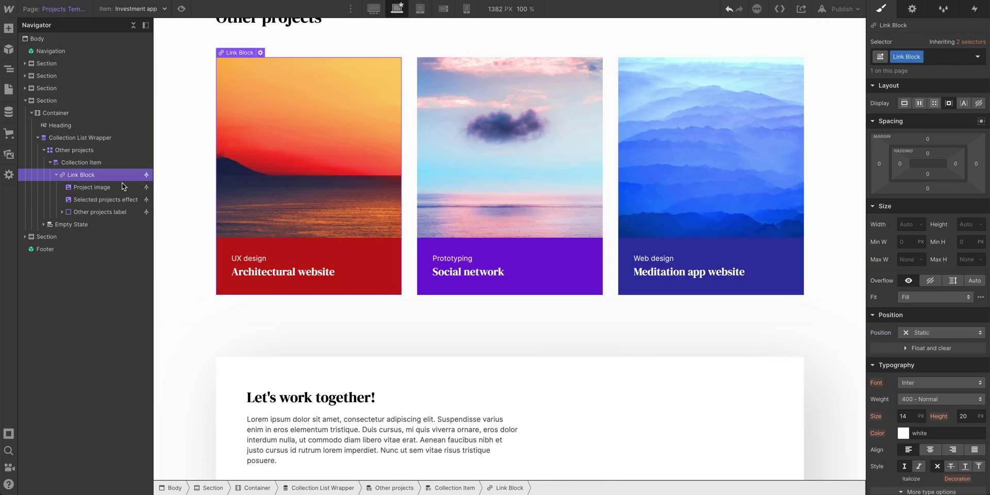
{"action": "left_click", "coordinate": [928, 333]}
{"action": "left_click", "coordinate": [922, 346]}
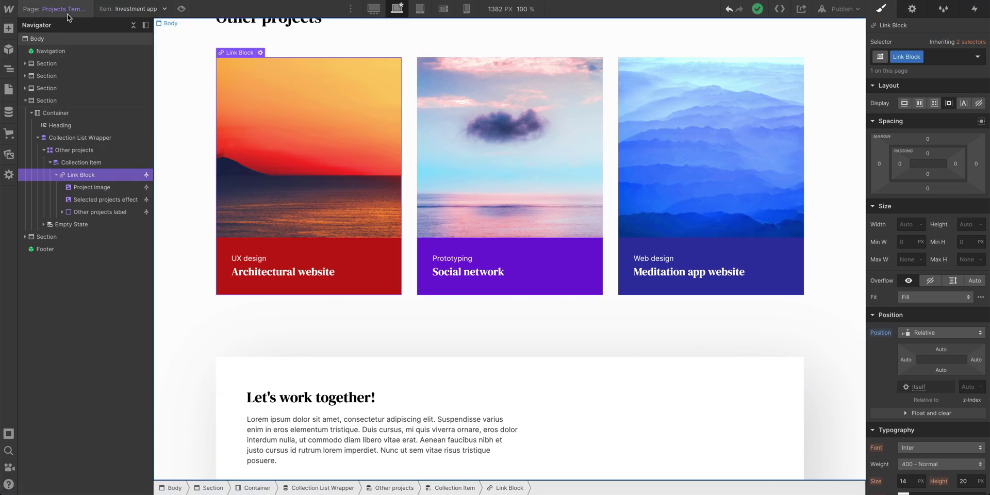
Step: Open the Home page and preview the hover glow on the Social network and Meditation app website cards
{"action": "left_click", "coordinate": [67, 15]}
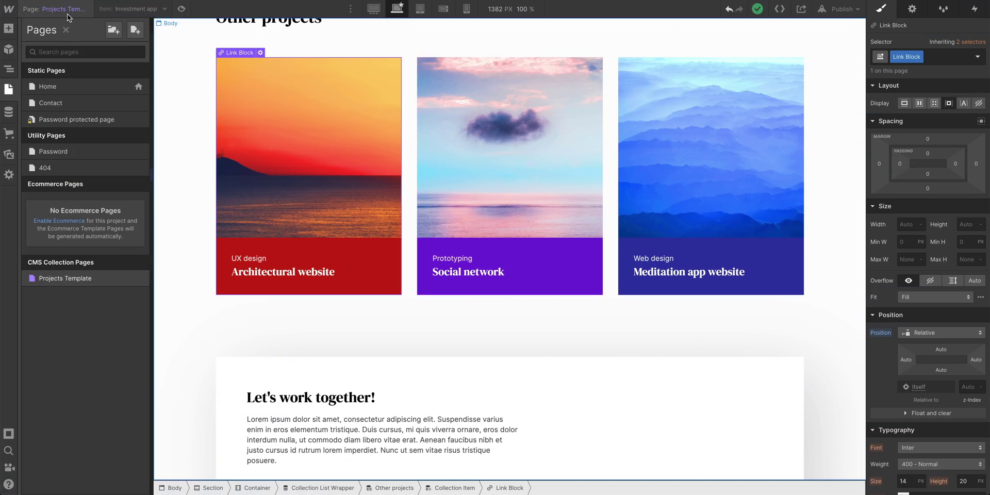
{"action": "left_click", "coordinate": [83, 85]}
{"action": "scroll", "coordinate": [468, 313], "scroll_direction": "down", "scroll_amount": 15}
{"action": "scroll", "coordinate": [240, 162], "scroll_direction": "up", "scroll_amount": 2}
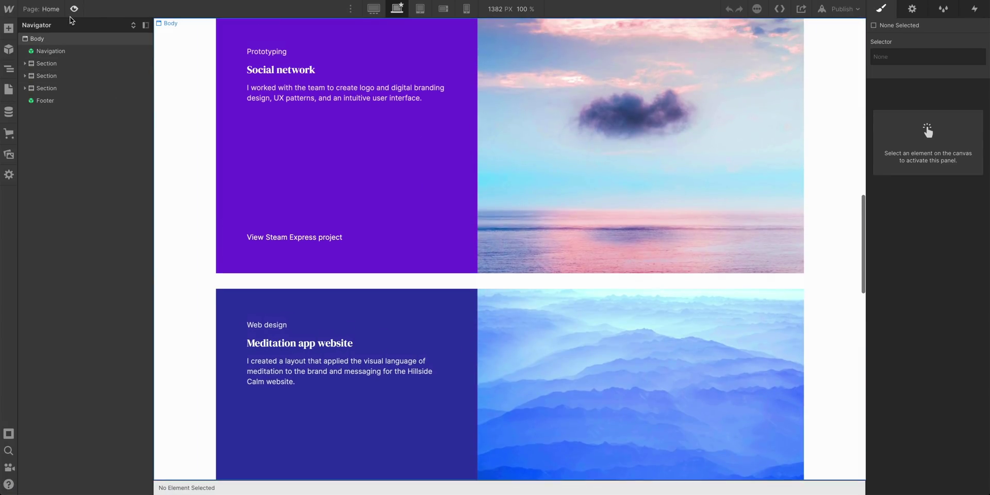
{"action": "left_click", "coordinate": [74, 8]}
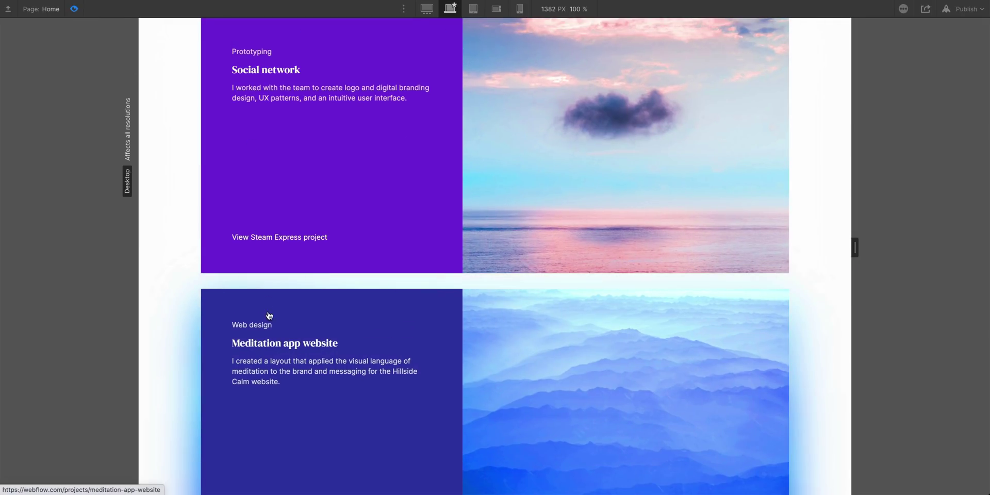
{"action": "scroll", "coordinate": [292, 217], "scroll_direction": "down", "scroll_amount": 1}
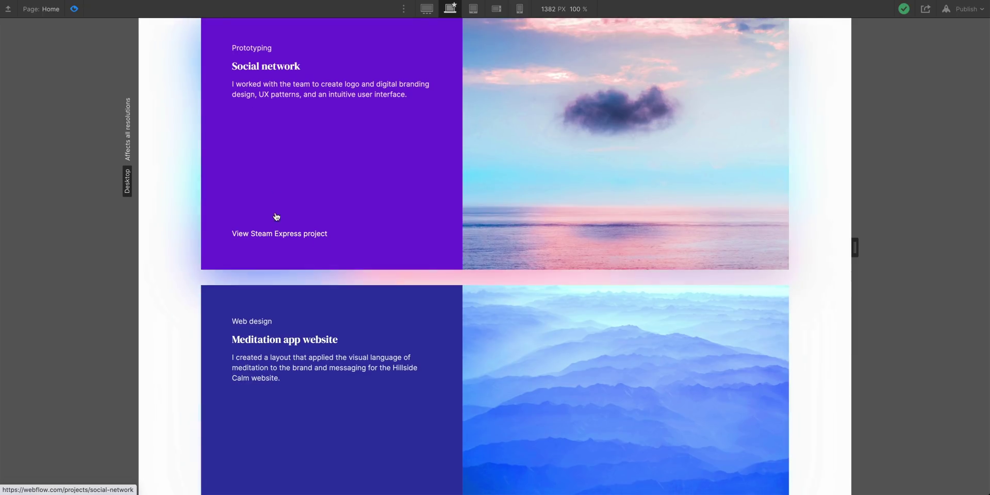
{"action": "left_click", "coordinate": [74, 9]}
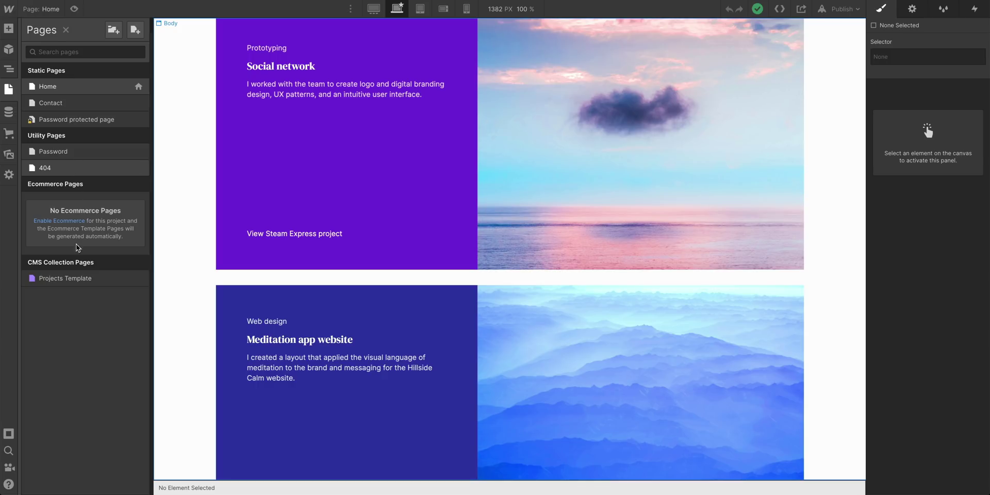
Step: Return to the Projects Template page and go to its Other projects section
{"action": "left_click", "coordinate": [66, 278]}
{"action": "scroll", "coordinate": [367, 354], "scroll_direction": "down", "scroll_amount": 8}
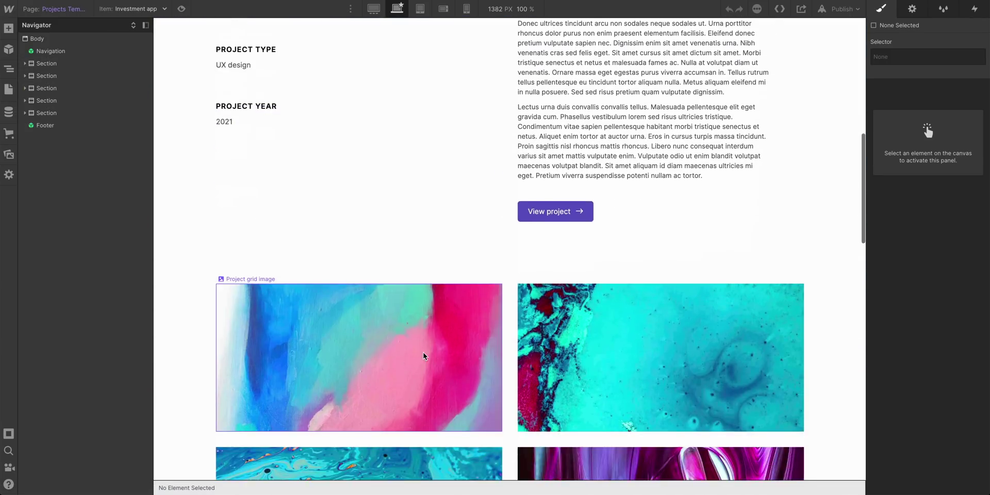
{"action": "scroll", "coordinate": [423, 355], "scroll_direction": "down", "scroll_amount": 10}
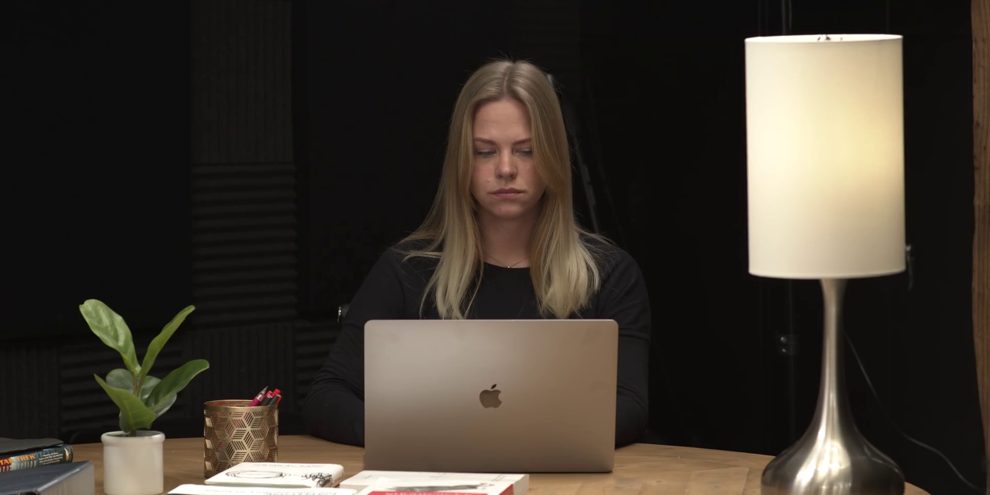
Step: Add a mouse hover trigger to the Other projects Link Block that starts the Selected projects hover animation on hover
{"action": "left_click", "coordinate": [106, 199]}
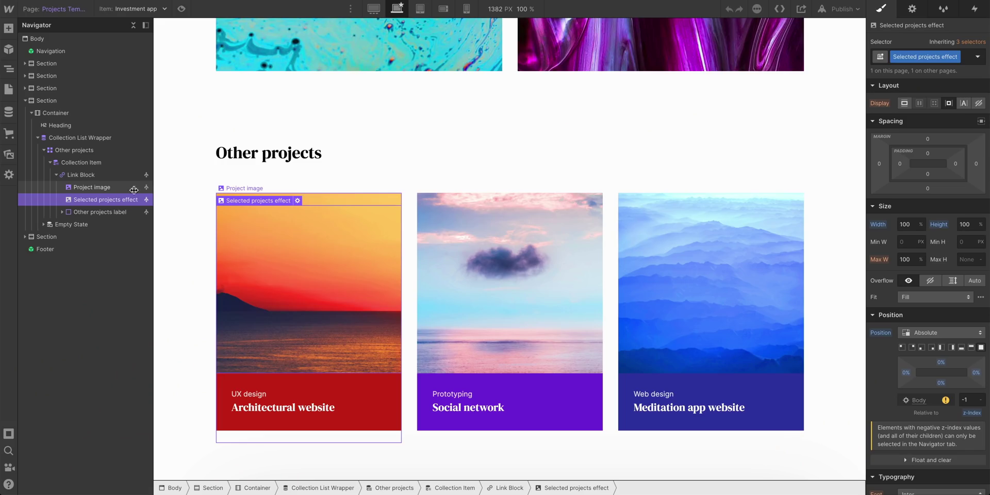
{"action": "left_click", "coordinate": [106, 176]}
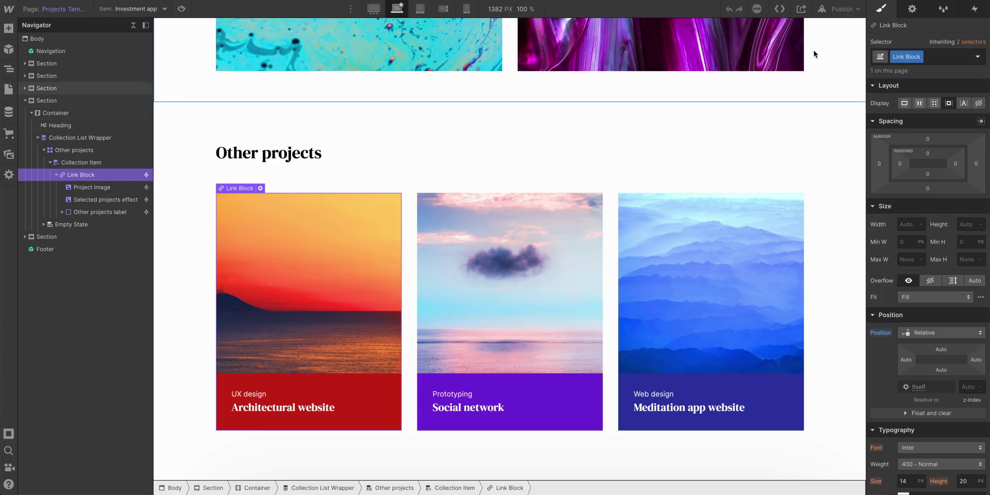
{"action": "left_click", "coordinate": [966, 15]}
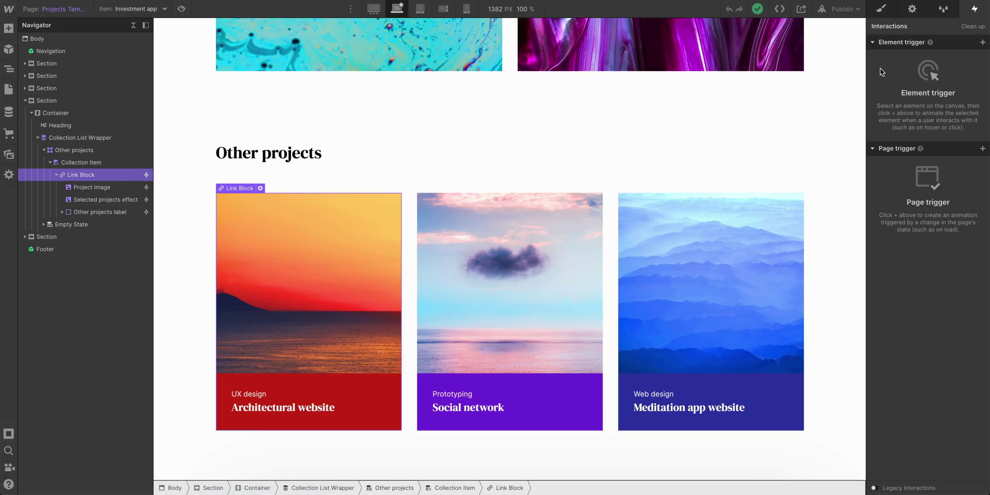
{"action": "left_click", "coordinate": [981, 42]}
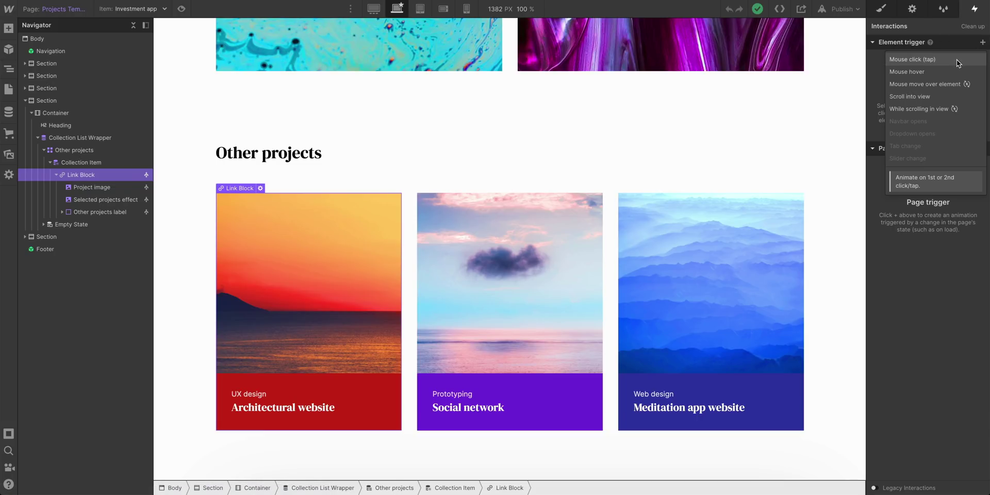
{"action": "left_click", "coordinate": [947, 72]}
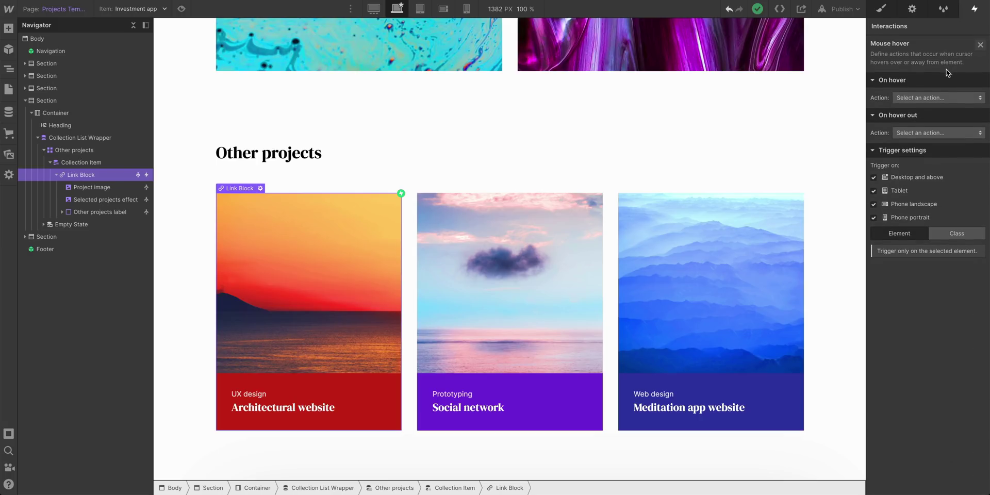
{"action": "left_click", "coordinate": [919, 98]}
{"action": "left_click", "coordinate": [922, 122]}
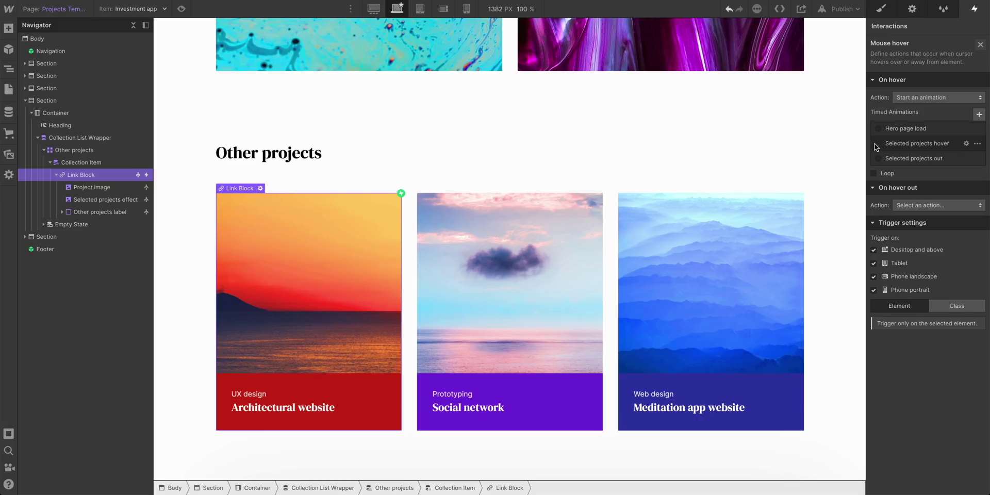
{"action": "left_click", "coordinate": [913, 146]}
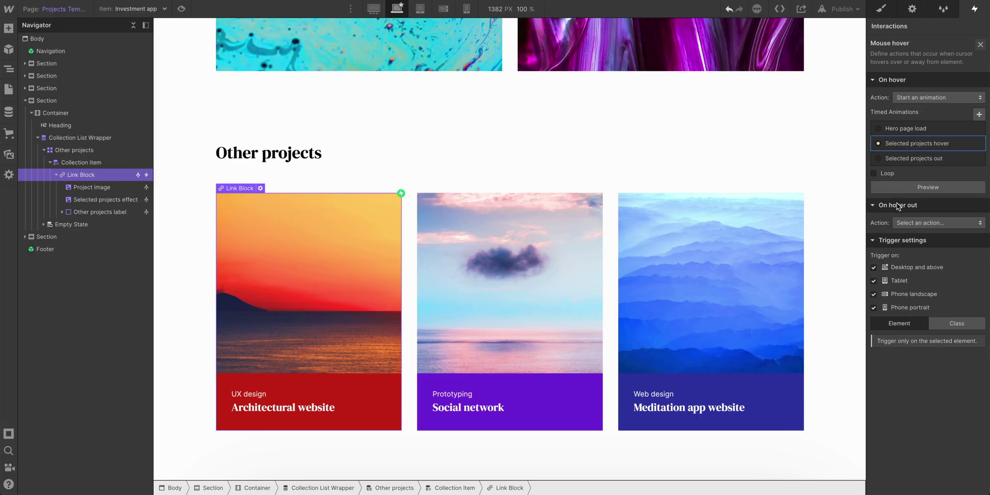
Step: Make the hover-out action start the Selected projects out animation, and preview the page
{"action": "left_click", "coordinate": [903, 222]}
{"action": "left_click", "coordinate": [906, 225]}
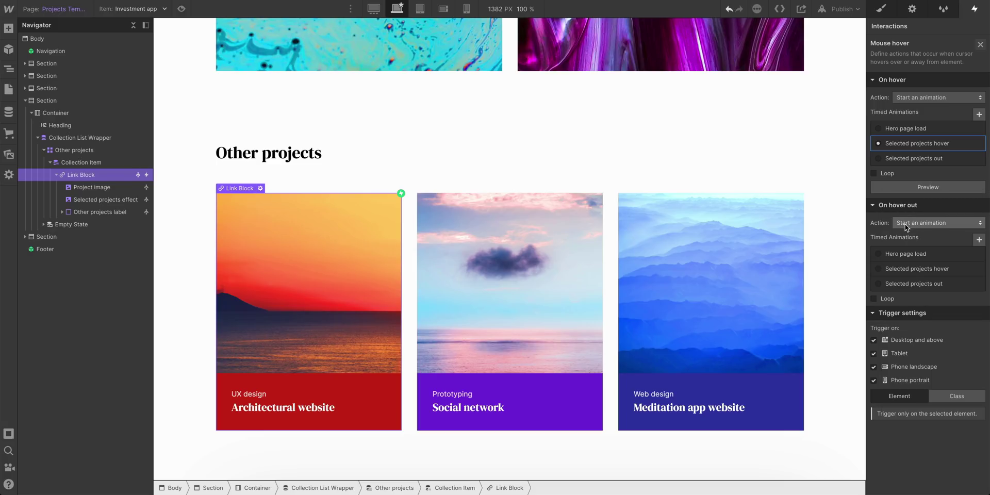
{"action": "left_click", "coordinate": [906, 286]}
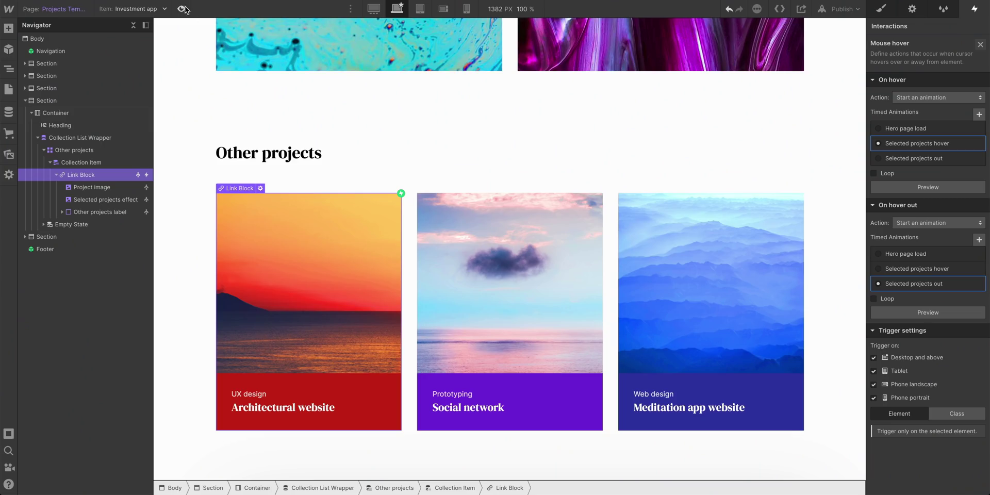
{"action": "left_click", "coordinate": [182, 9]}
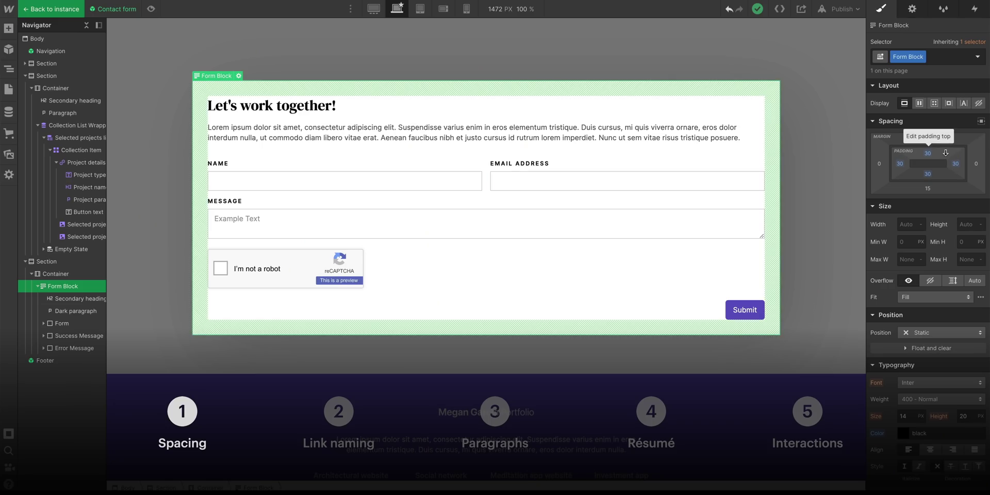
Step: Adjust the contact Form Block's padding and set the Project client preview's top margin to Auto
{"action": "left_click_drag", "start_coordinate": [945, 153], "coordinate": [946, 168]}
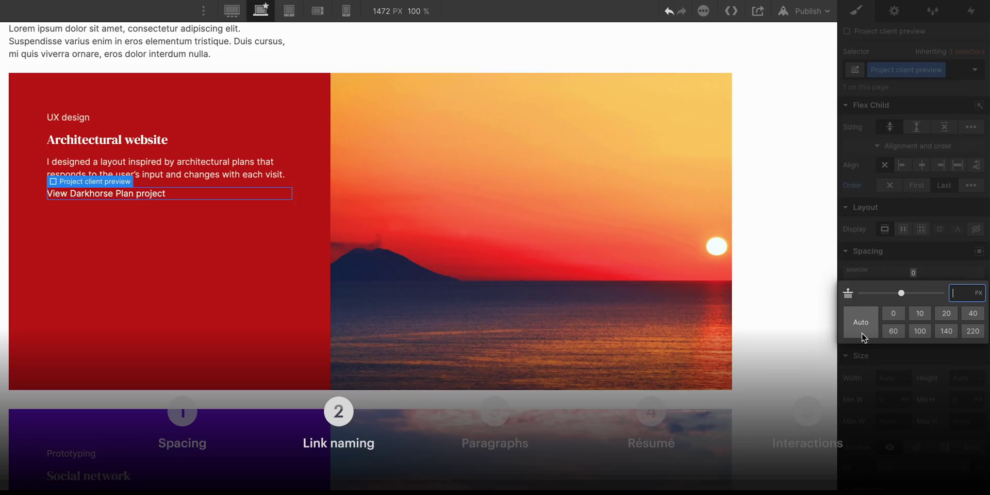
{"action": "left_click", "coordinate": [862, 333]}
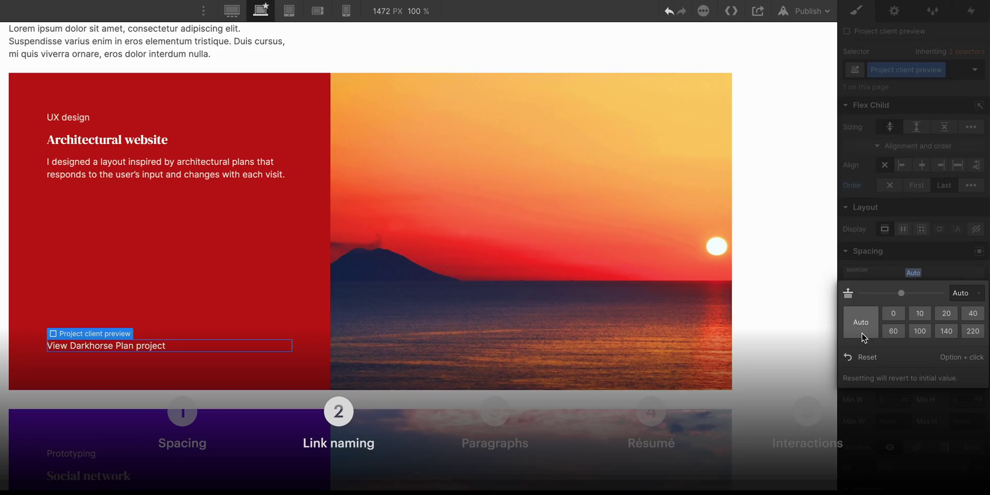